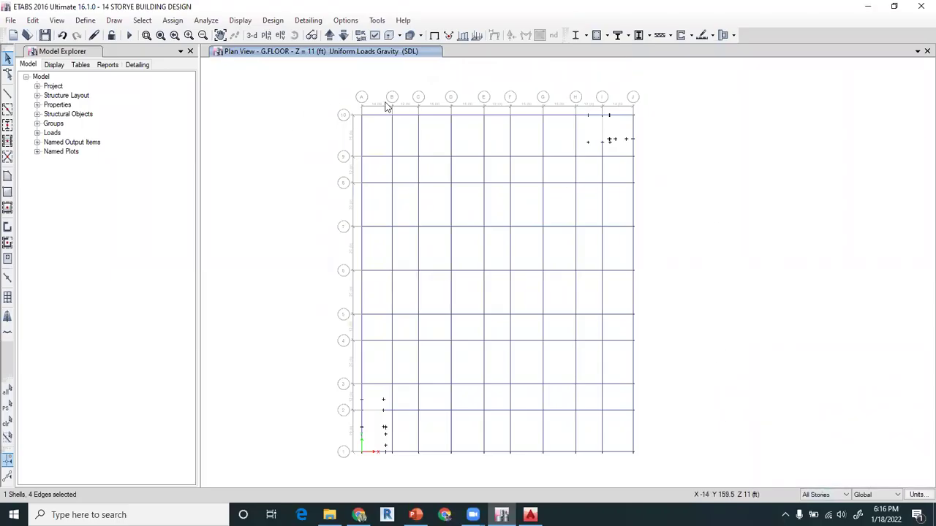
# Step: Select everything in the G.FLOOR plan across all stories and assign an SDL uniform gravity load of 0.02 kip/ft to the frames
pyautogui.moveTo(330, 98); pyautogui.dragTo(330, 146)
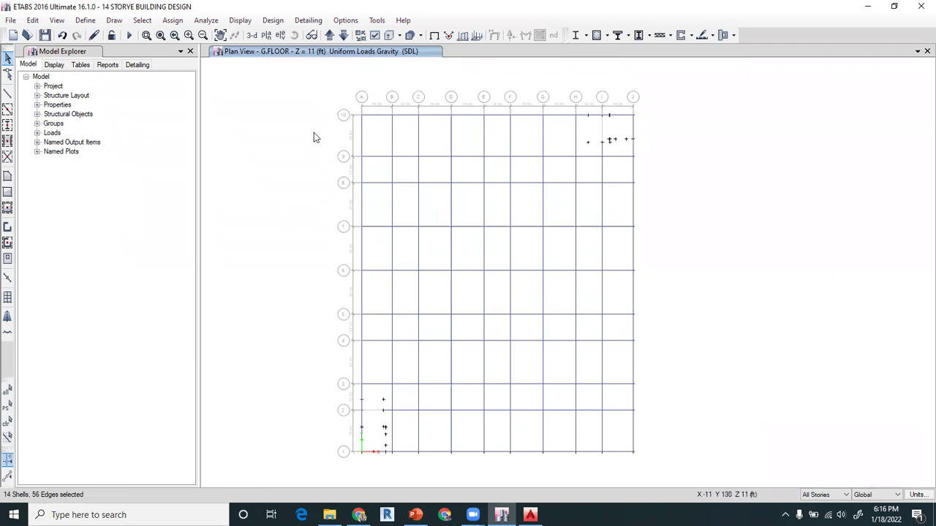
pyautogui.moveTo(322, 97); pyautogui.dragTo(663, 470)
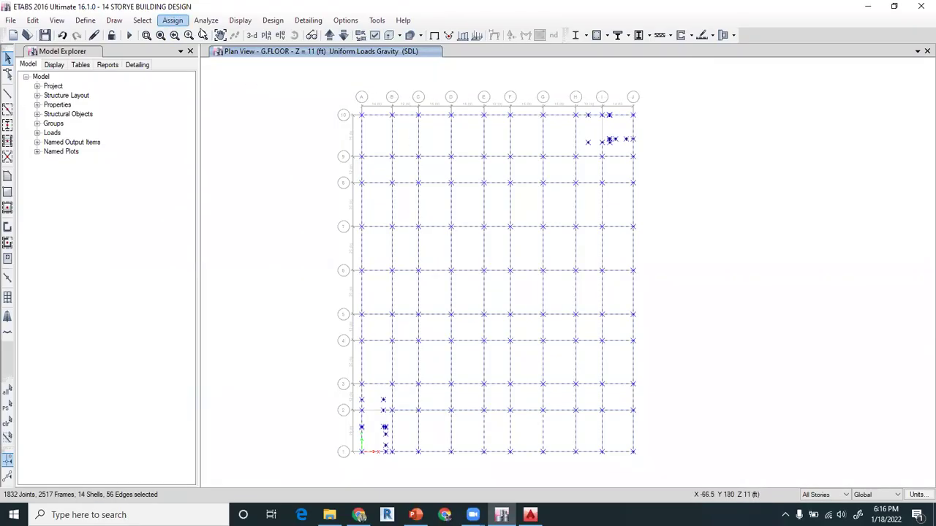
pyautogui.click(166, 22)
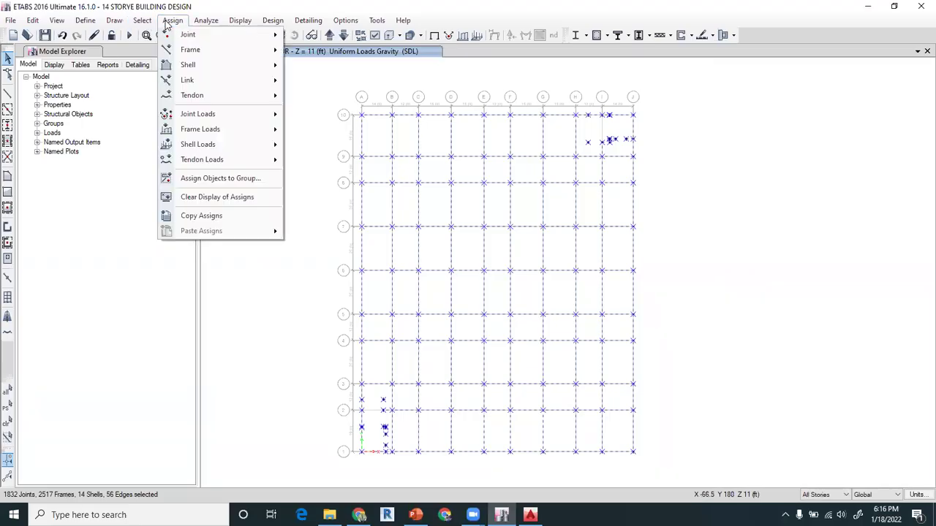
pyautogui.moveTo(210, 131)
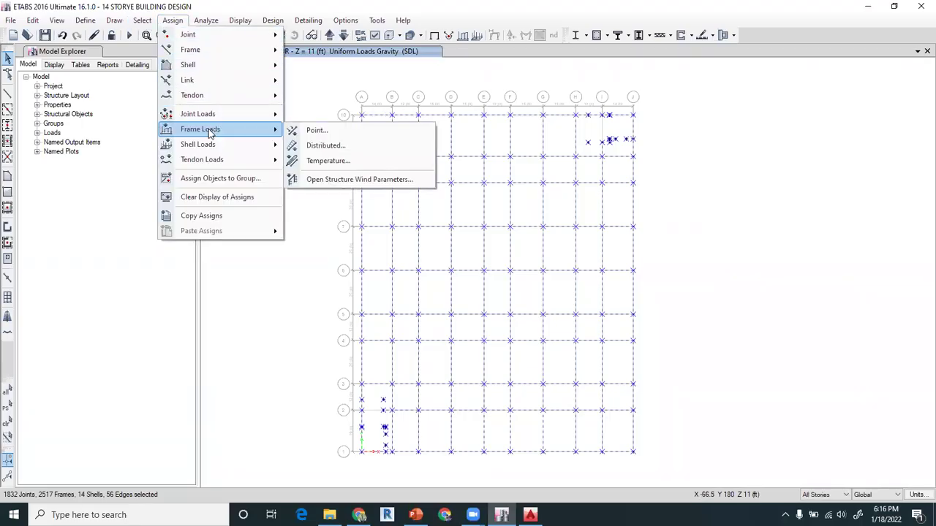
pyautogui.click(322, 144)
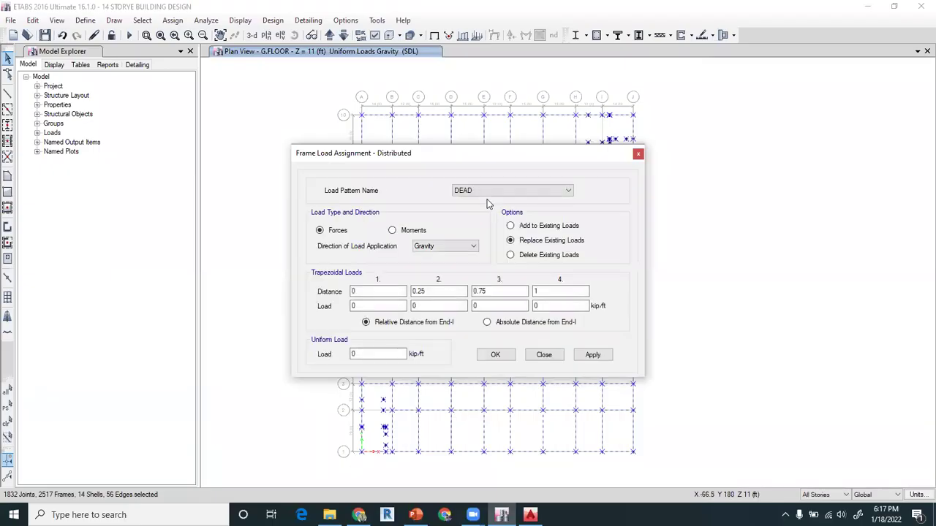
pyautogui.click(489, 191)
pyautogui.click(476, 218)
pyautogui.click(471, 247)
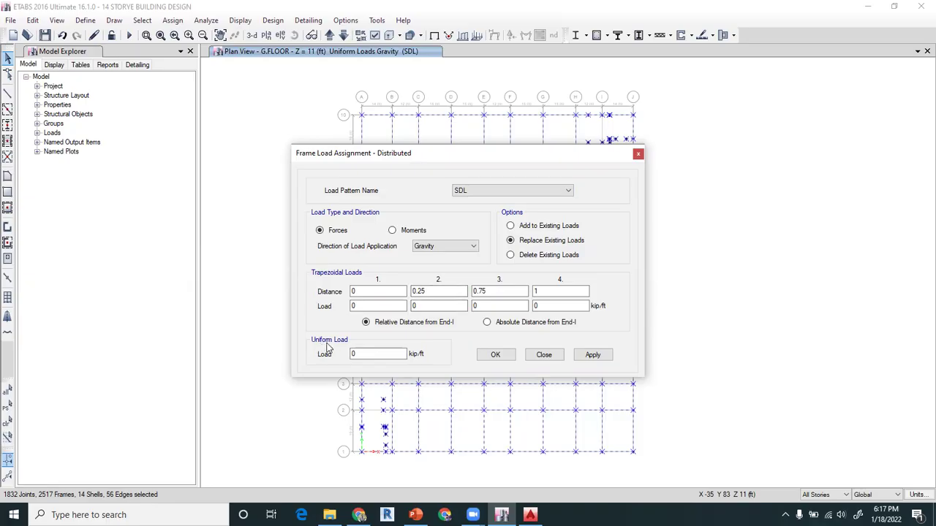
pyautogui.doubleClick(357, 353)
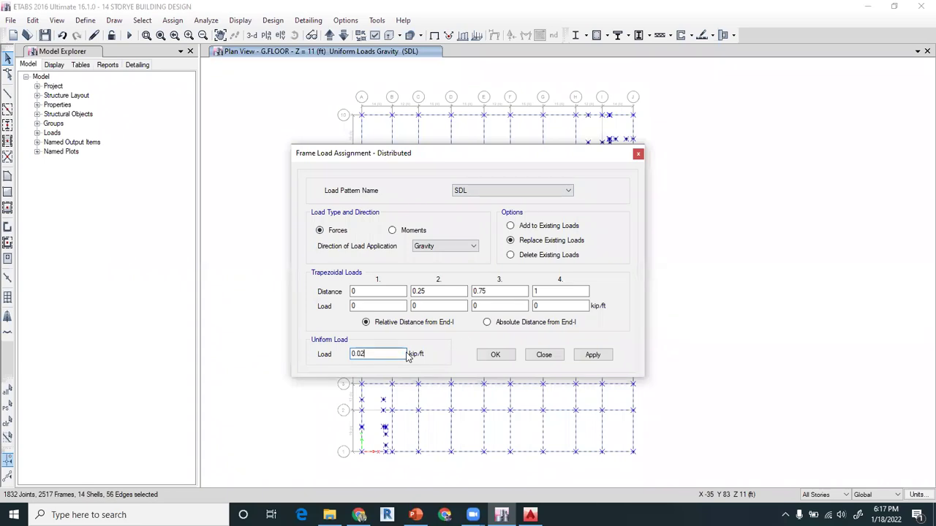
pyautogui.click(591, 356)
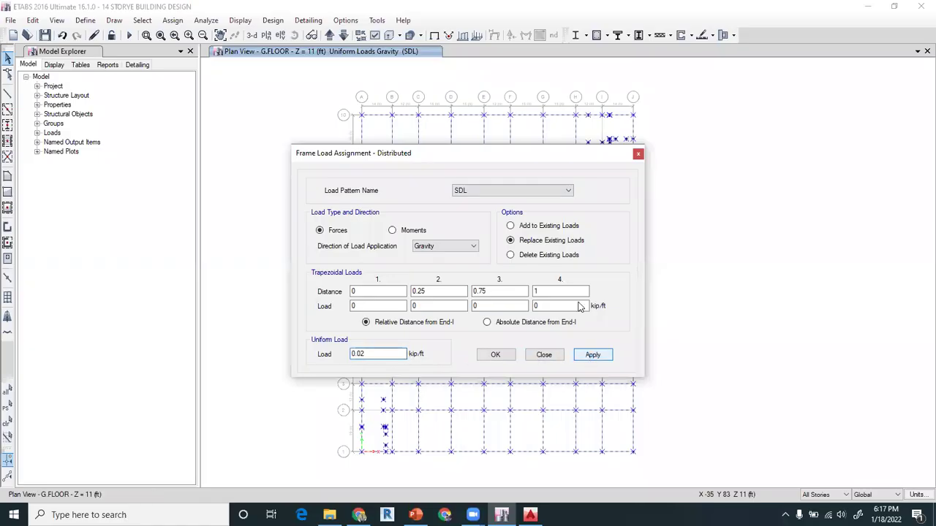
# Step: Set the consistent units to ft for length, keeping lb as the force unit
pyautogui.moveTo(583, 159); pyautogui.dragTo(210, 146)
pyautogui.scroll(5, 410, 157)
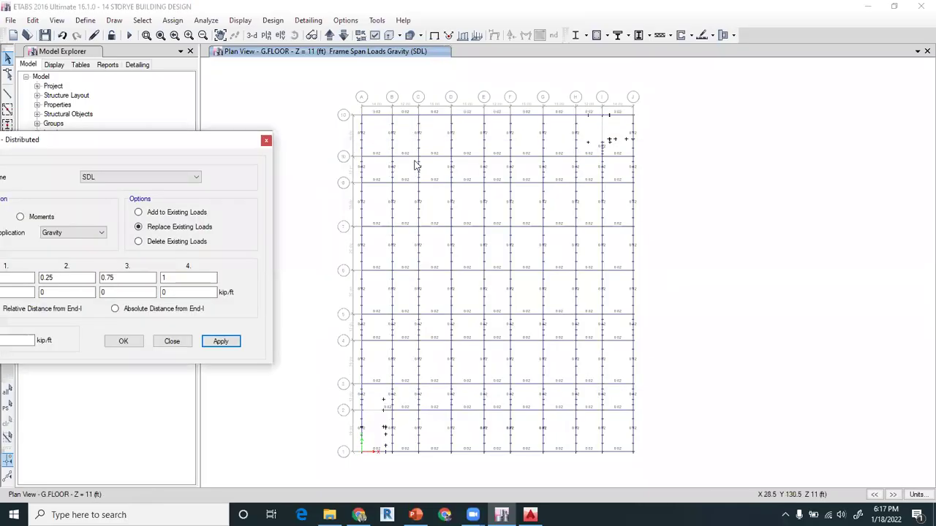
pyautogui.click(917, 495)
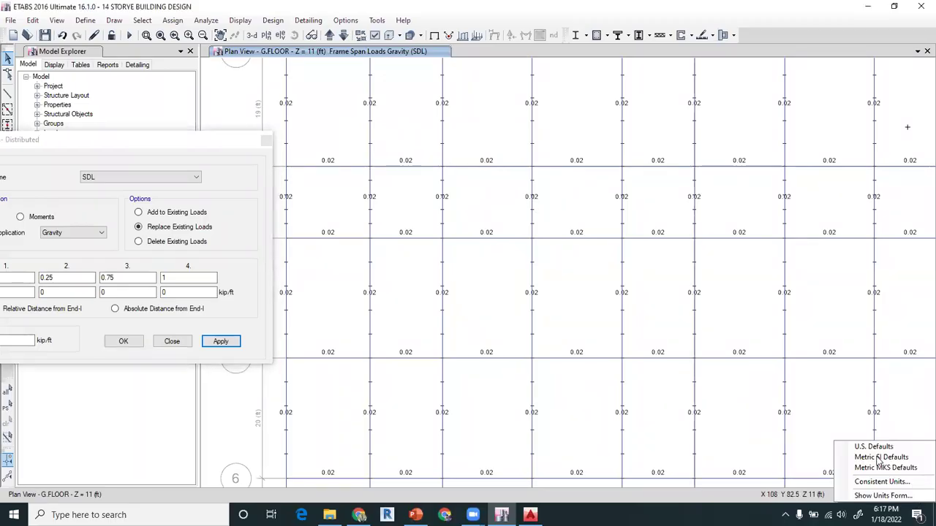
pyautogui.click(881, 479)
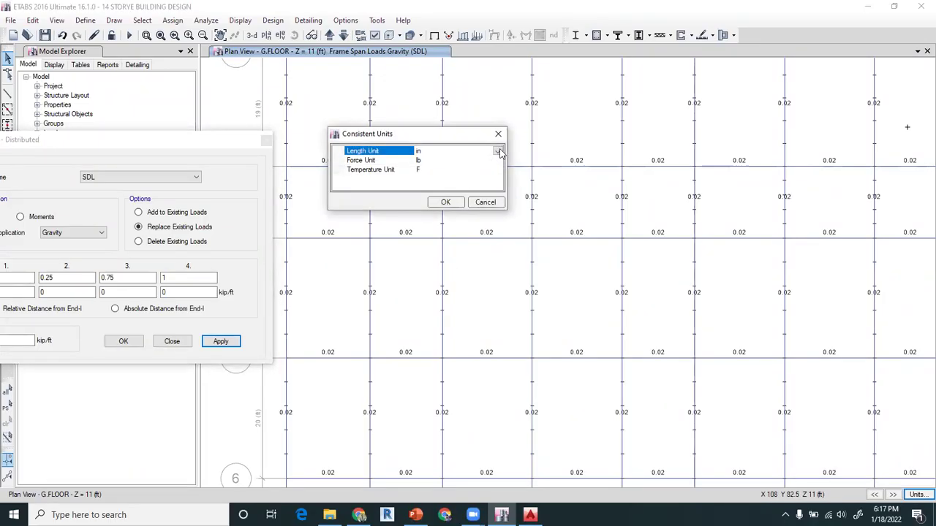
pyautogui.click(498, 152)
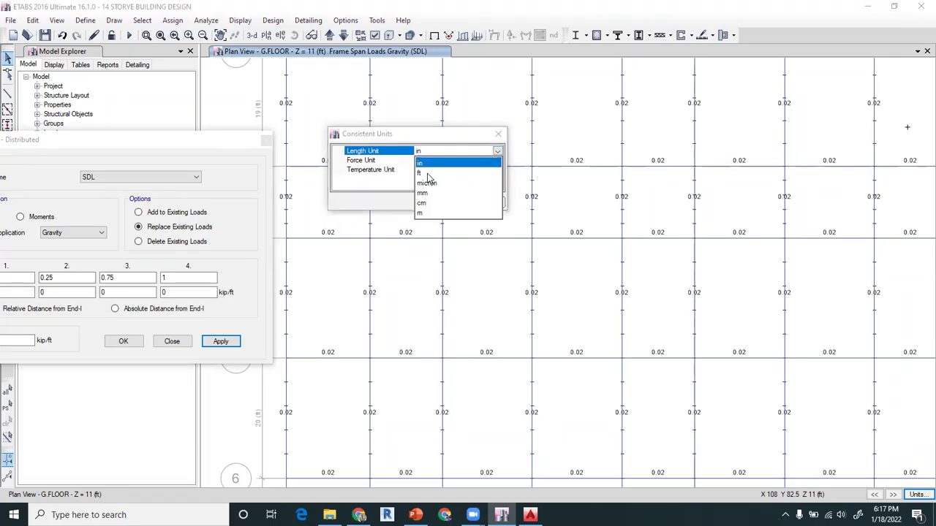
pyautogui.click(424, 173)
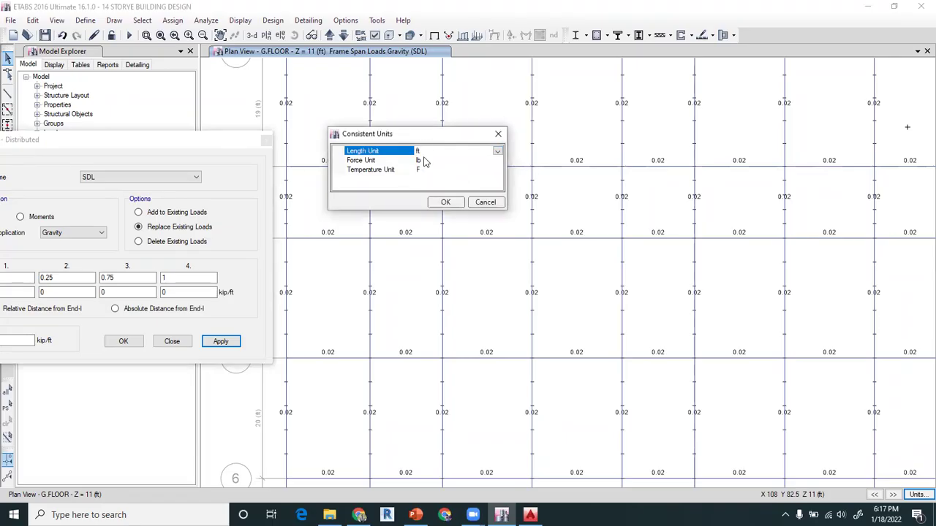
pyautogui.click(446, 201)
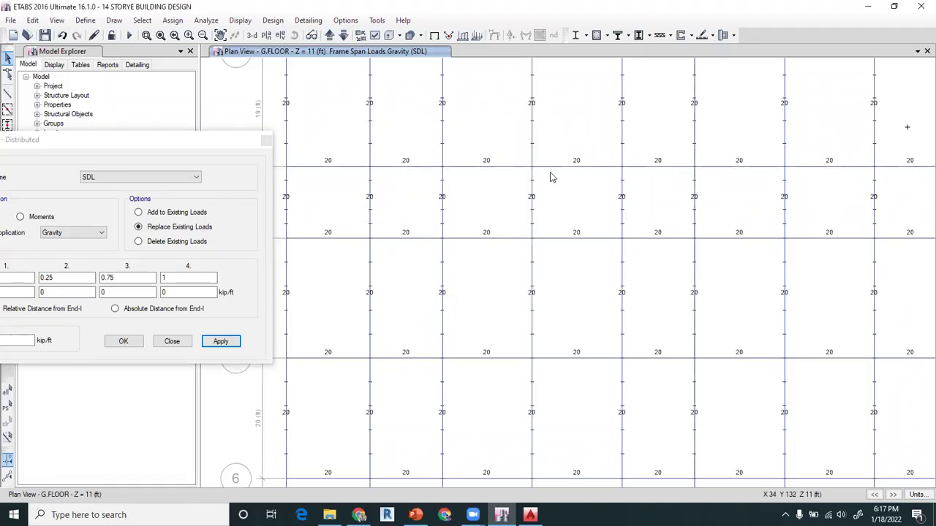
# Step: Check the brick wall load calculation on the PowerPoint slide, and undo the SDL frame load assignment back in ETABS
pyautogui.click(180, 147)
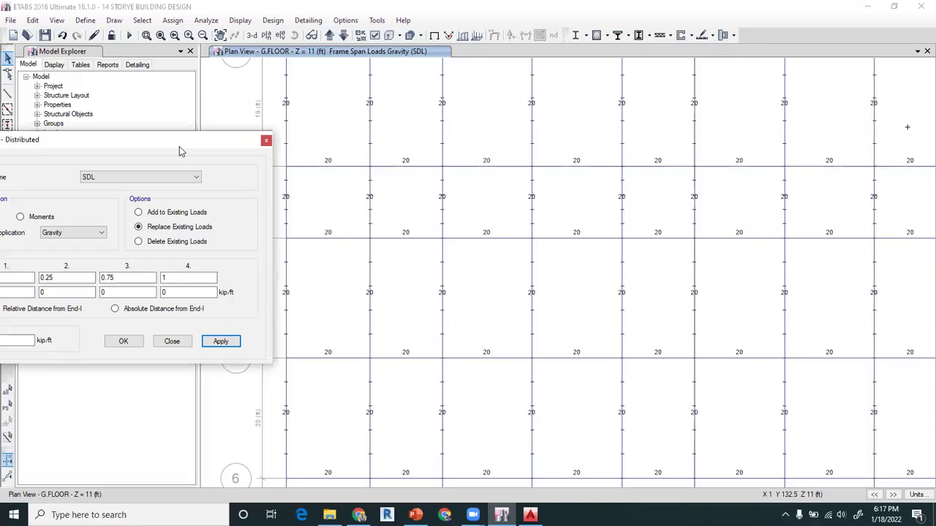
pyautogui.moveTo(179, 150); pyautogui.dragTo(364, 154)
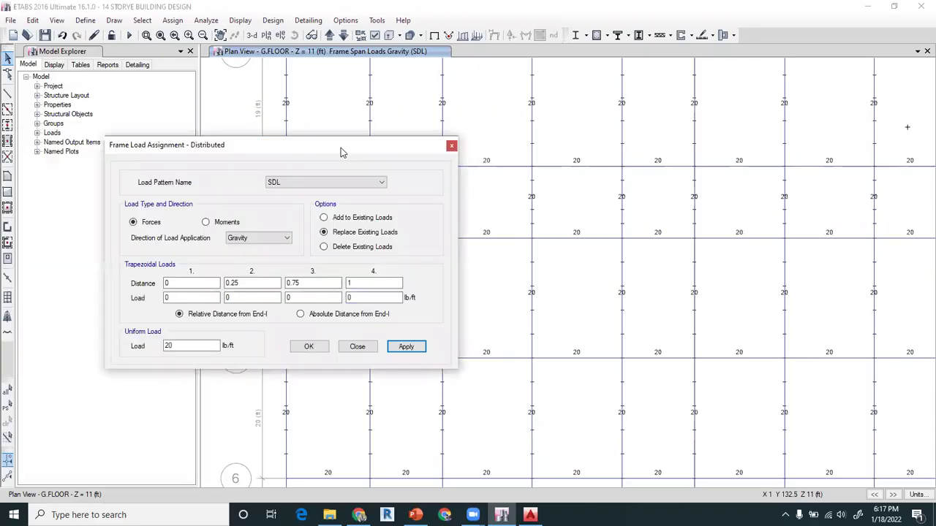
pyautogui.click(452, 147)
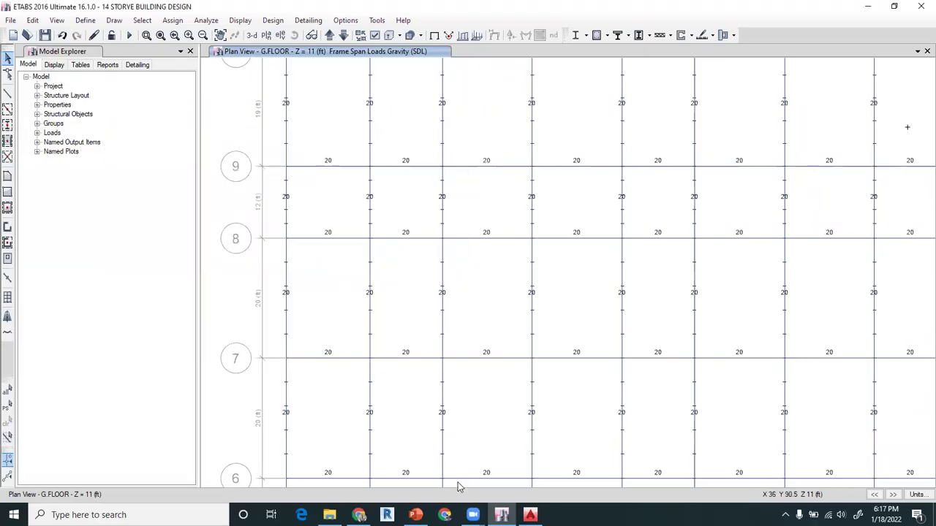
pyautogui.click(416, 514)
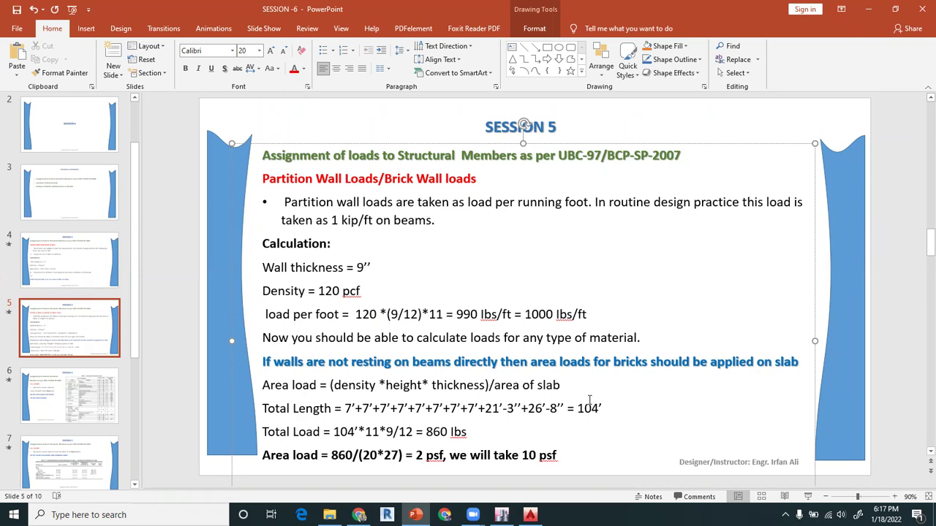
pyautogui.hotkey('alt', 'Tab')
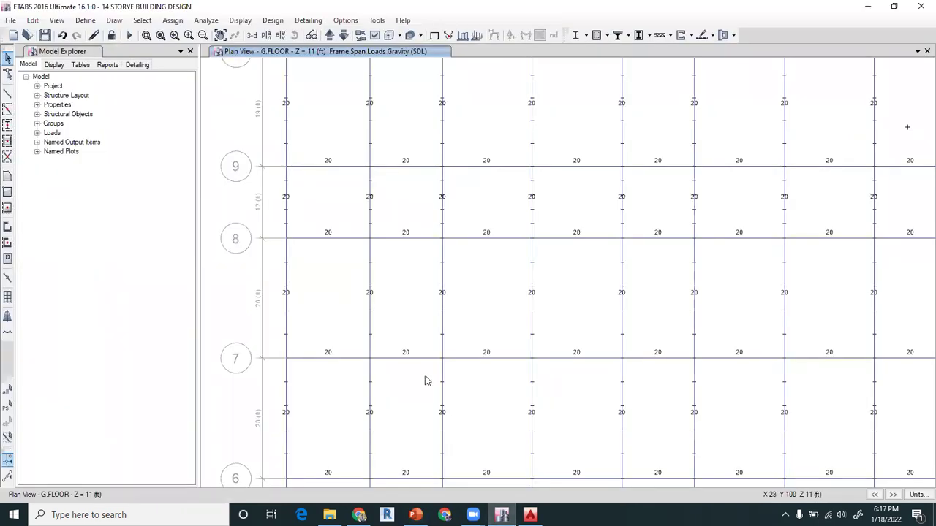
pyautogui.hotkey('ctrl', 'z')
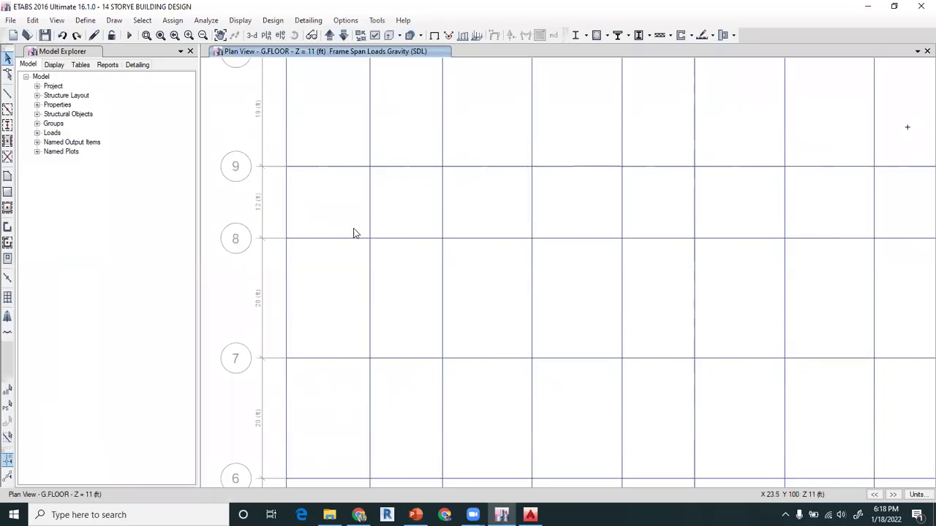
# Step: Return the plan view to the undeformed model without load display and set the story option to All Stories
pyautogui.scroll(-3, 382, 234)
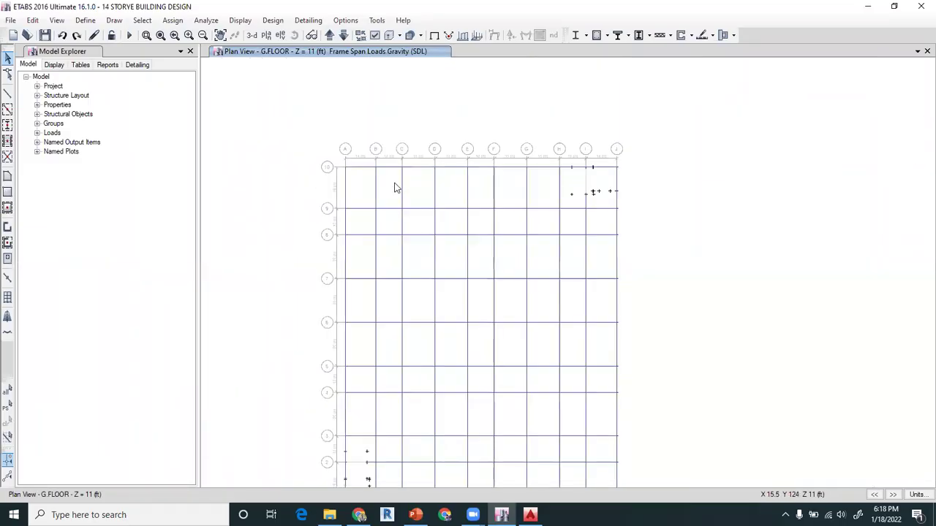
pyautogui.moveTo(395, 183); pyautogui.dragTo(398, 150, button='middle')
pyautogui.moveTo(316, 79); pyautogui.dragTo(713, 457)
pyautogui.press('Escape')
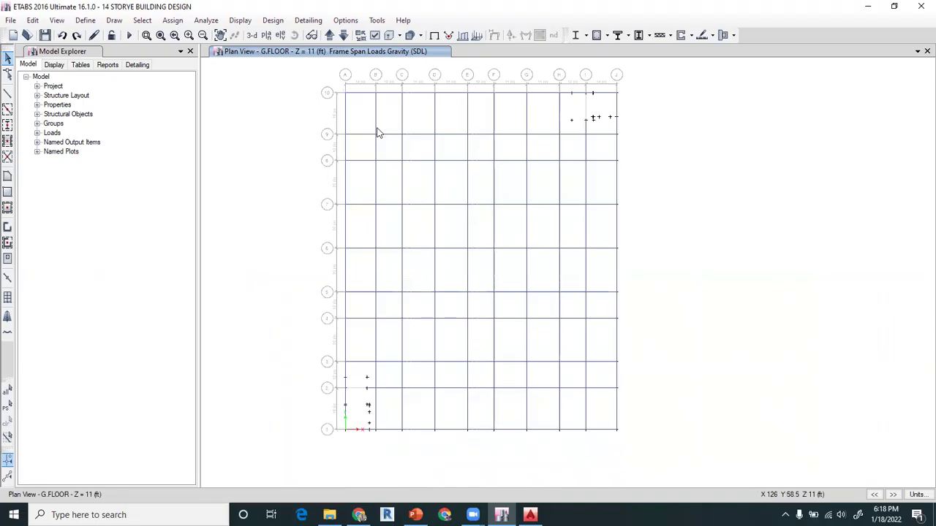
pyautogui.click(435, 36)
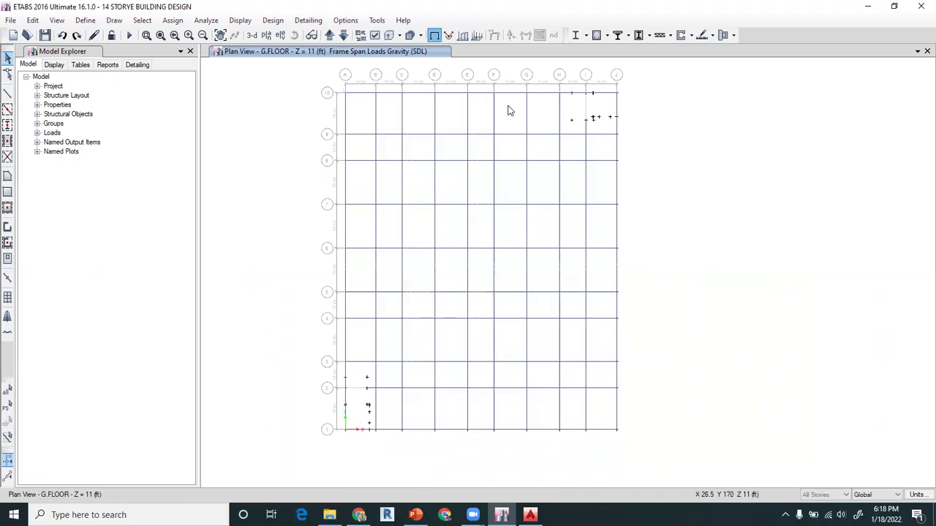
pyautogui.click(825, 495)
pyautogui.click(816, 513)
pyautogui.moveTo(330, 142); pyautogui.dragTo(320, 121, button='middle')
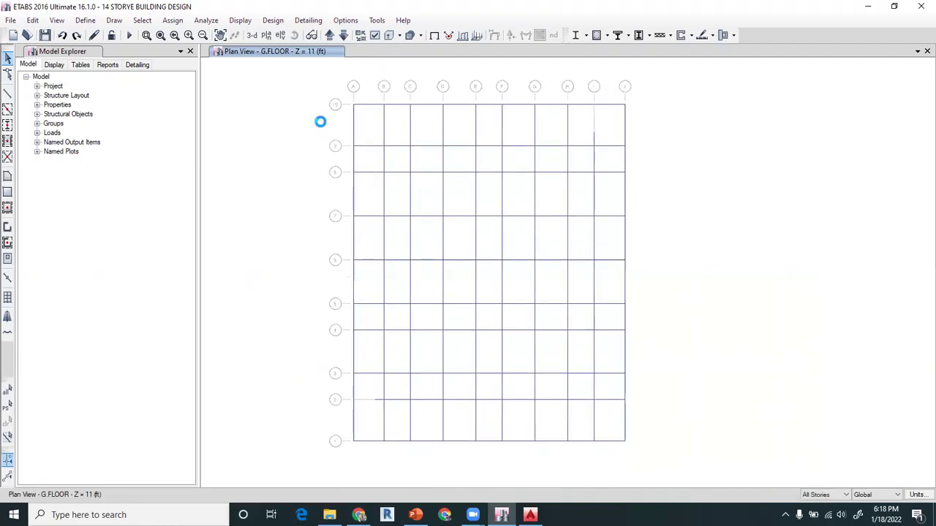
# Step: Select the whole plan and replace the frames' SDL distributed load with a uniform gravity load of 1000 lb/ft
pyautogui.moveTo(304, 81); pyautogui.dragTo(664, 462)
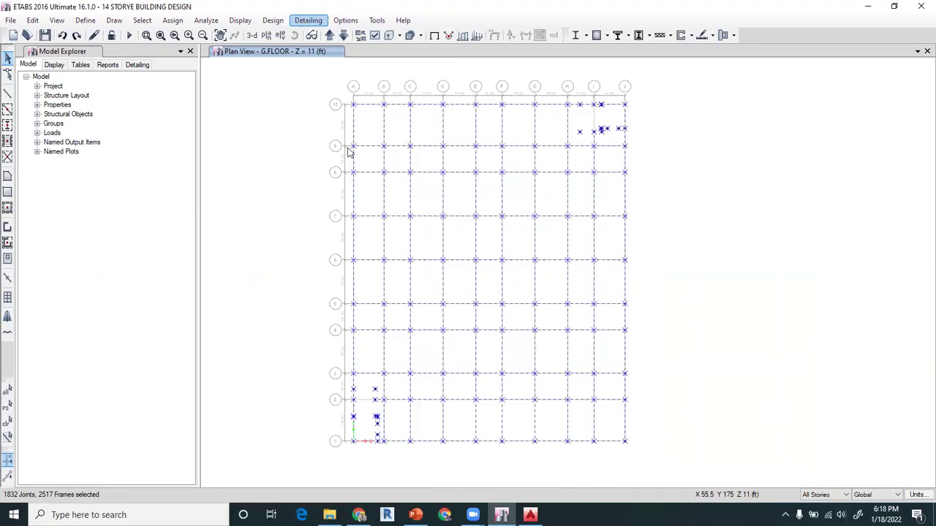
pyautogui.click(170, 22)
pyautogui.moveTo(207, 133)
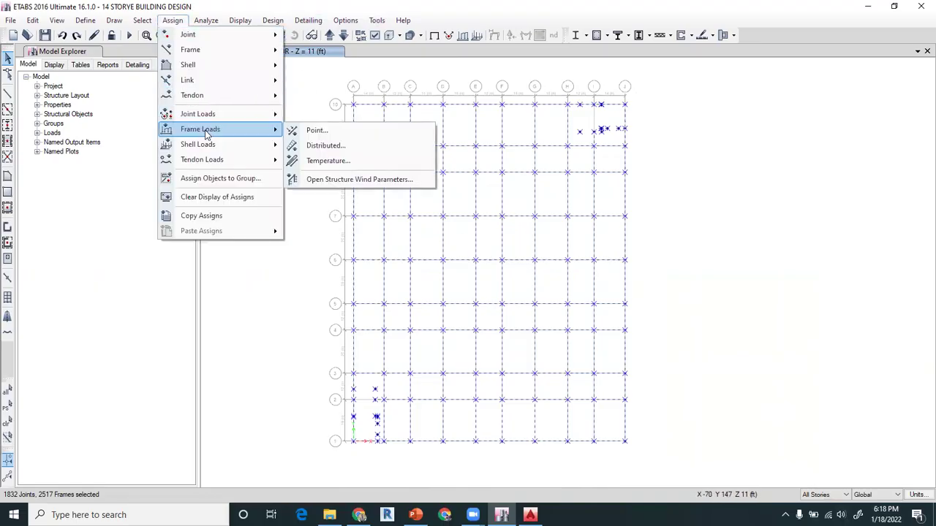
pyautogui.click(340, 145)
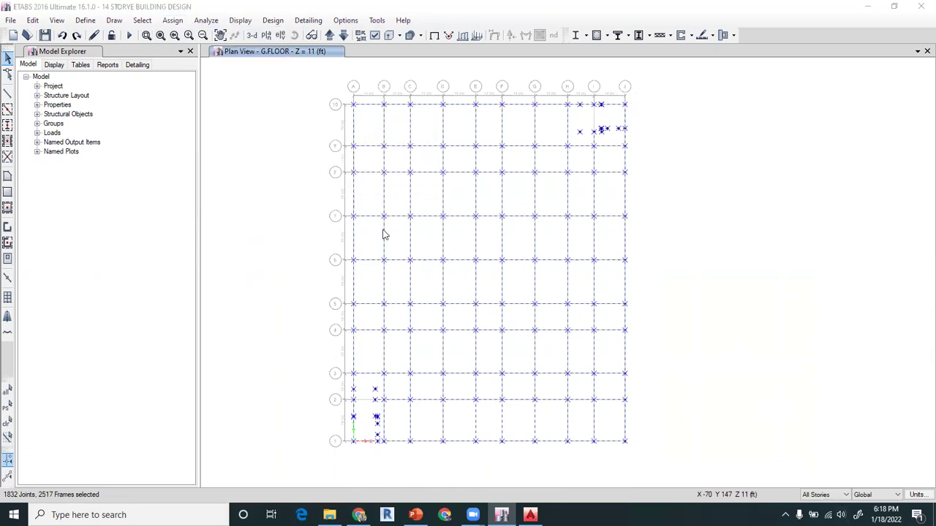
pyautogui.moveTo(208, 346); pyautogui.dragTo(165, 347)
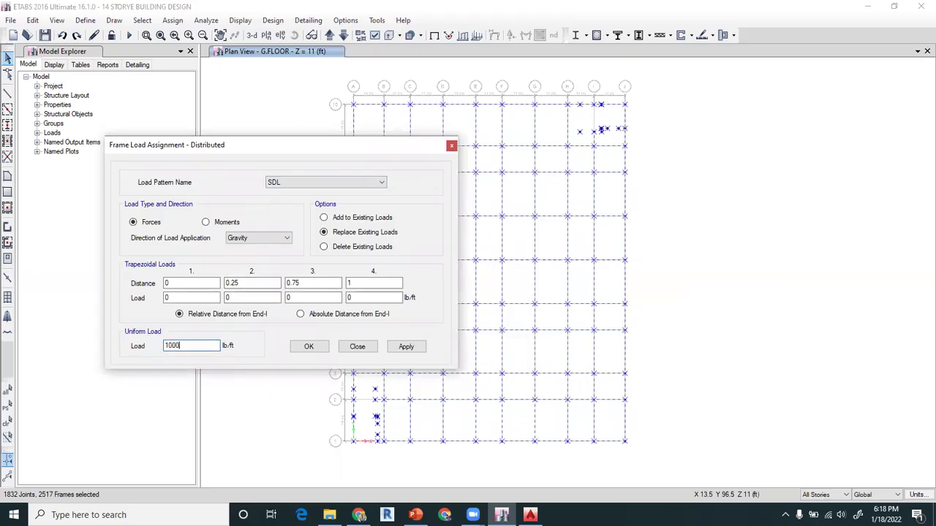
pyautogui.write('1000')
pyautogui.click(405, 347)
pyautogui.click(310, 347)
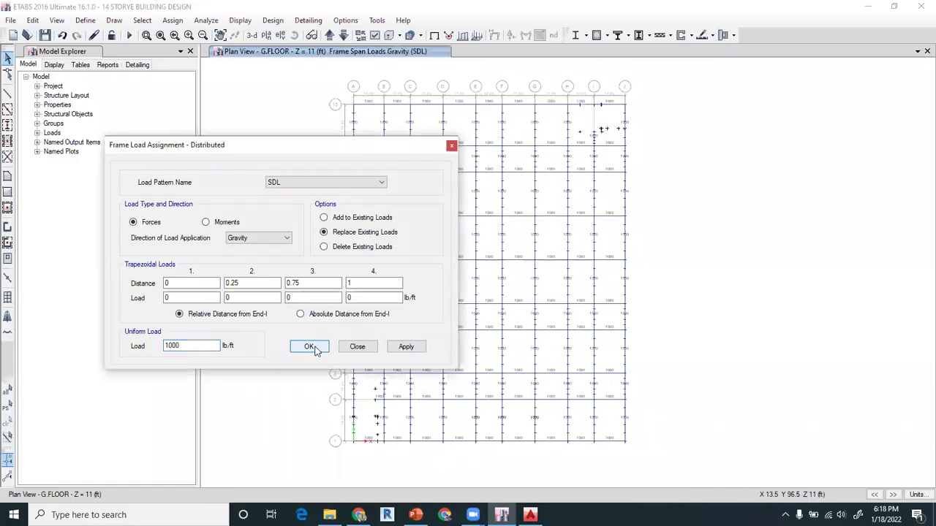
# Step: Set the consistent units to ft for length and kip for force
pyautogui.click(917, 495)
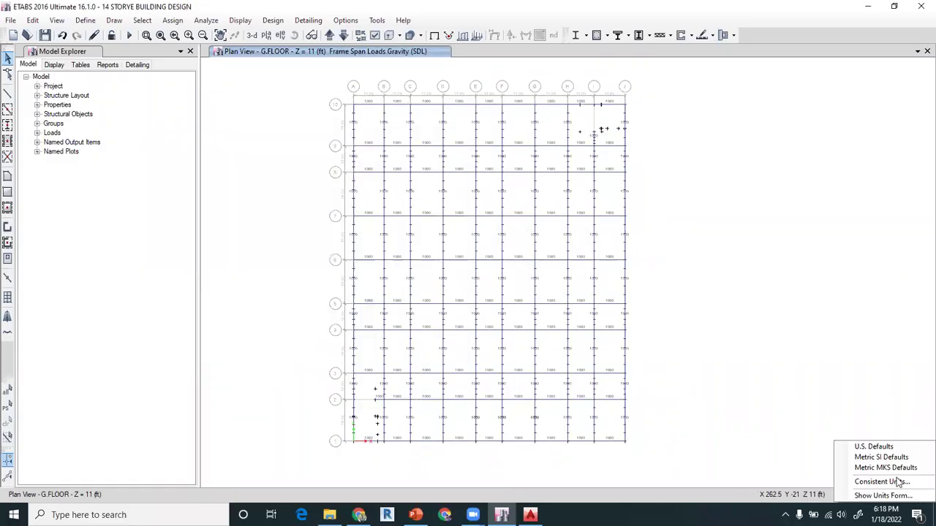
pyautogui.click(899, 478)
pyautogui.click(496, 159)
pyautogui.click(497, 152)
pyautogui.click(497, 152)
pyautogui.click(483, 164)
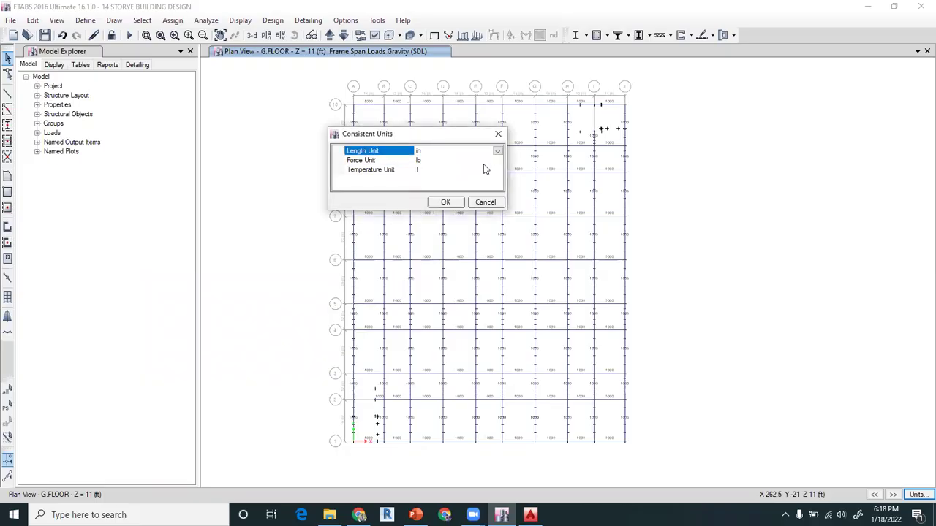
pyautogui.click(496, 159)
pyautogui.click(497, 160)
pyautogui.click(448, 179)
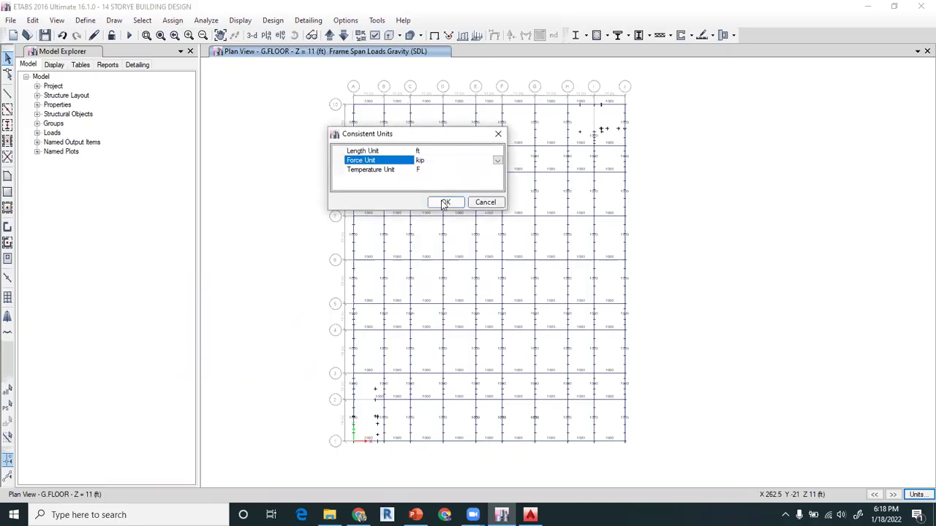
pyautogui.click(444, 202)
# Step: Inspect the SDL uniform load assigned to the G.FLOOR beam between grids C and D
pyautogui.scroll(3, 422, 262)
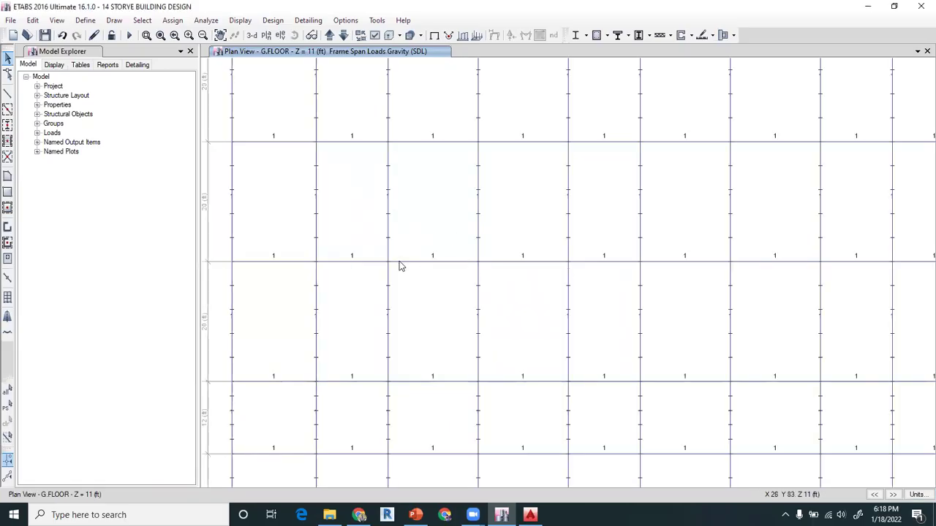
pyautogui.click(404, 264)
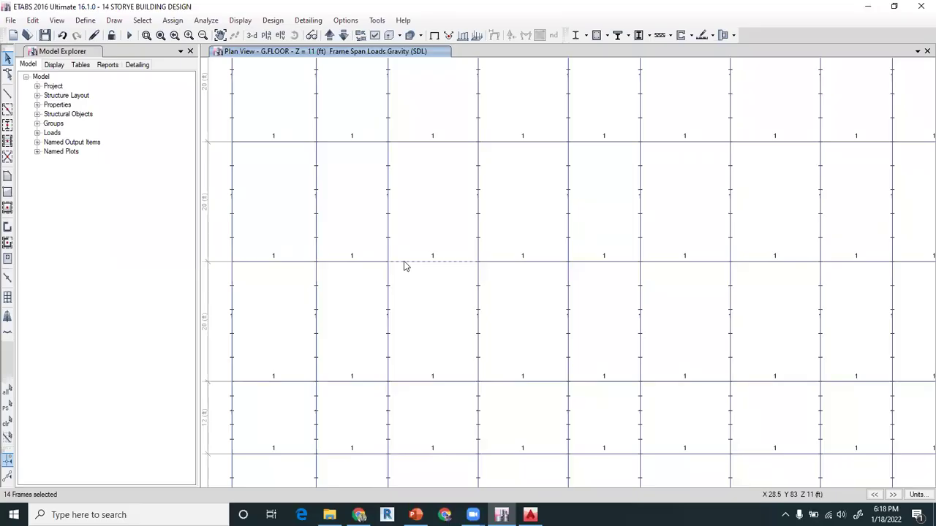
pyautogui.rightClick(406, 265)
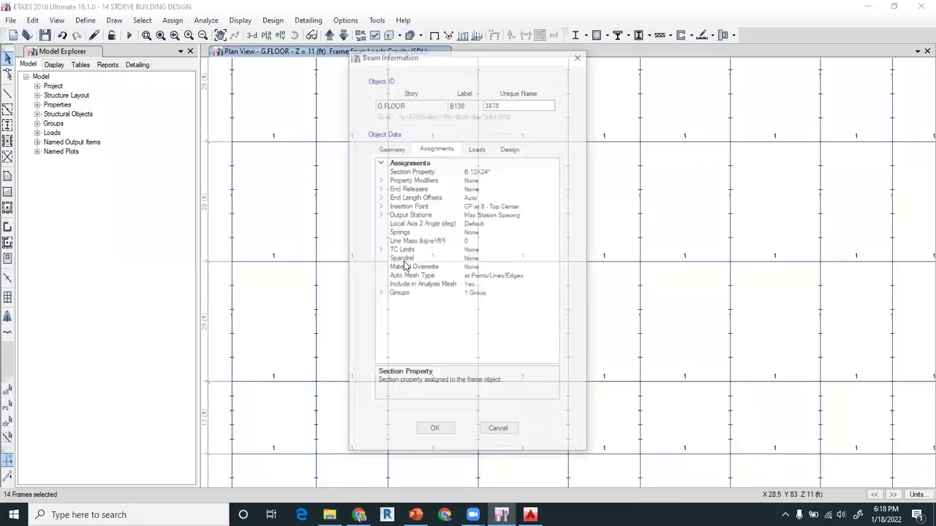
pyautogui.click(479, 149)
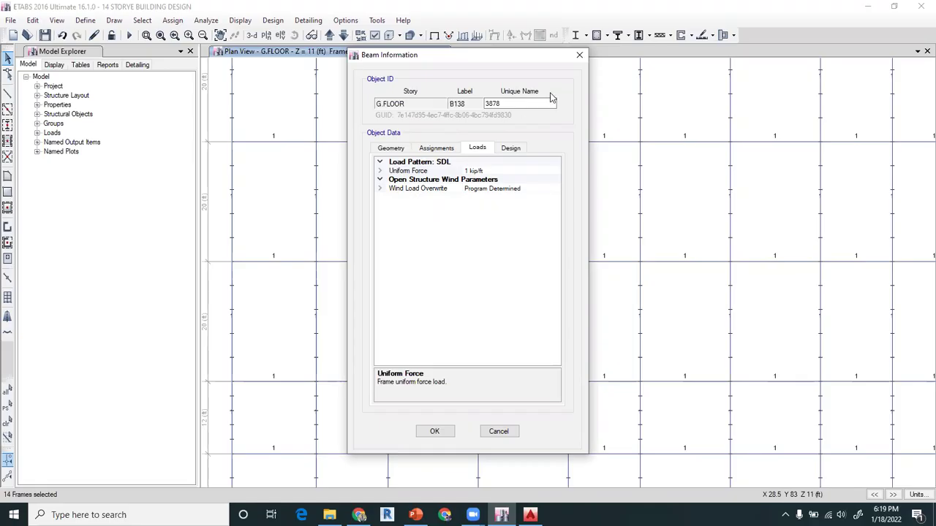
pyautogui.click(579, 56)
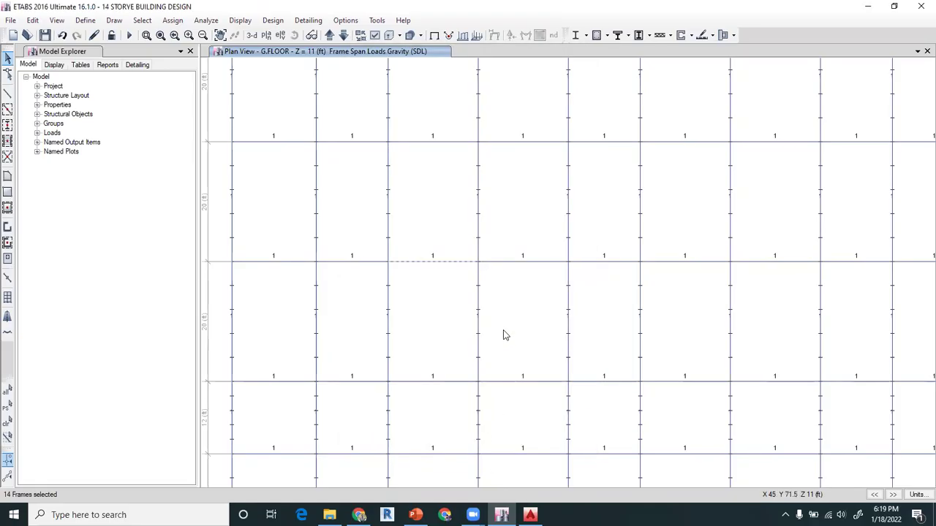
# Step: Show the floor objects in the plan view and return it to the undeformed model without load display
pyautogui.scroll(-3, 491, 286)
pyautogui.click(374, 35)
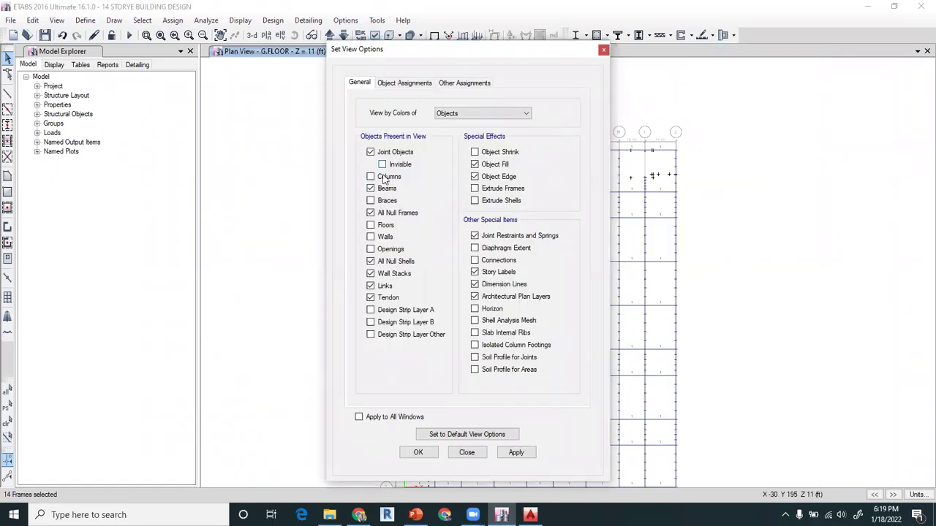
pyautogui.click(386, 226)
pyautogui.click(428, 454)
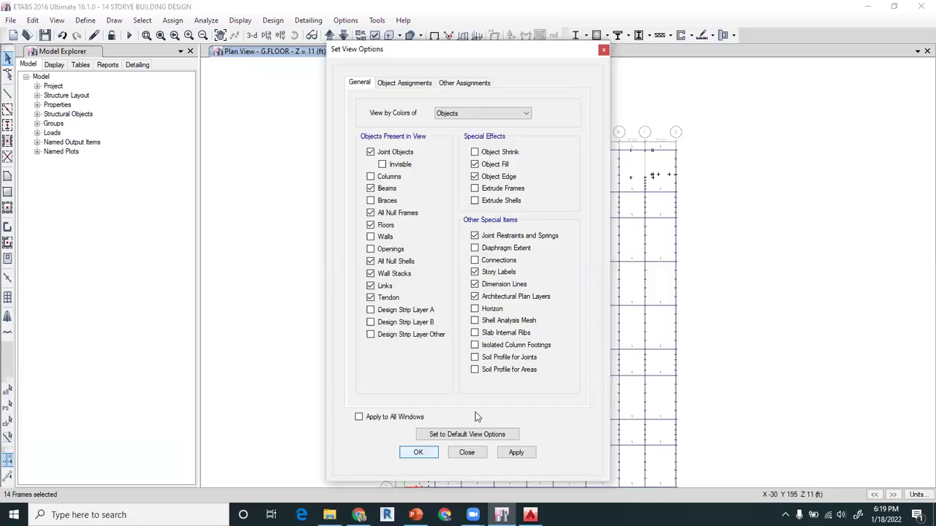
pyautogui.click(435, 37)
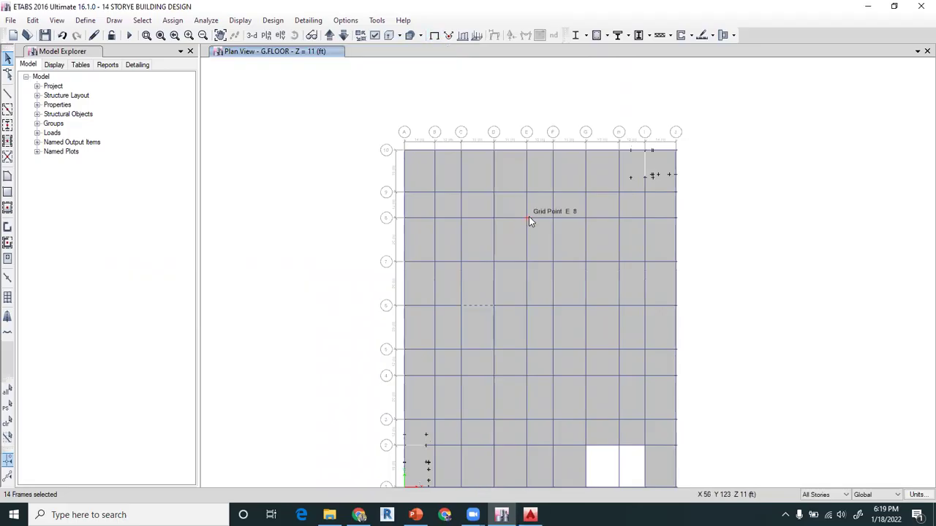
# Step: Check the washroom location in the AutoCAD plaza floor plan, and return to ETABS
pyautogui.scroll(3, 561, 203)
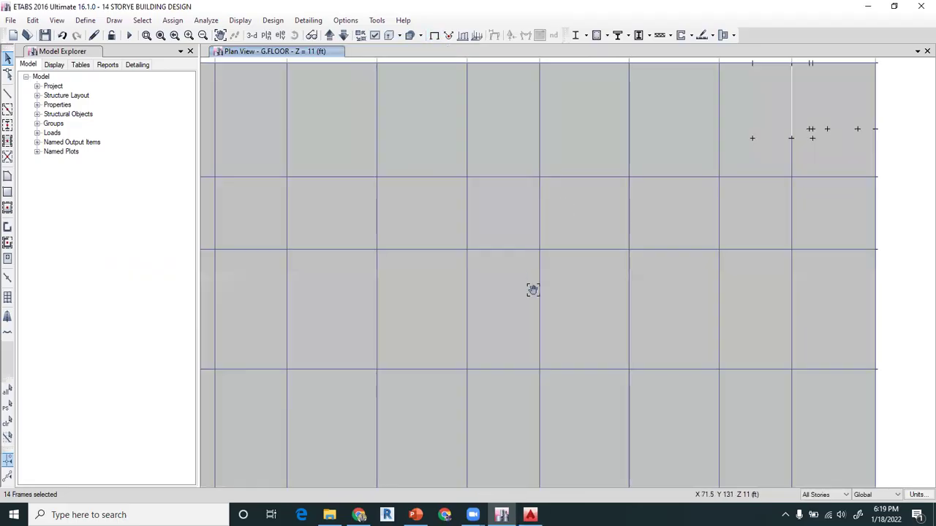
pyautogui.scroll(-3, 533, 288)
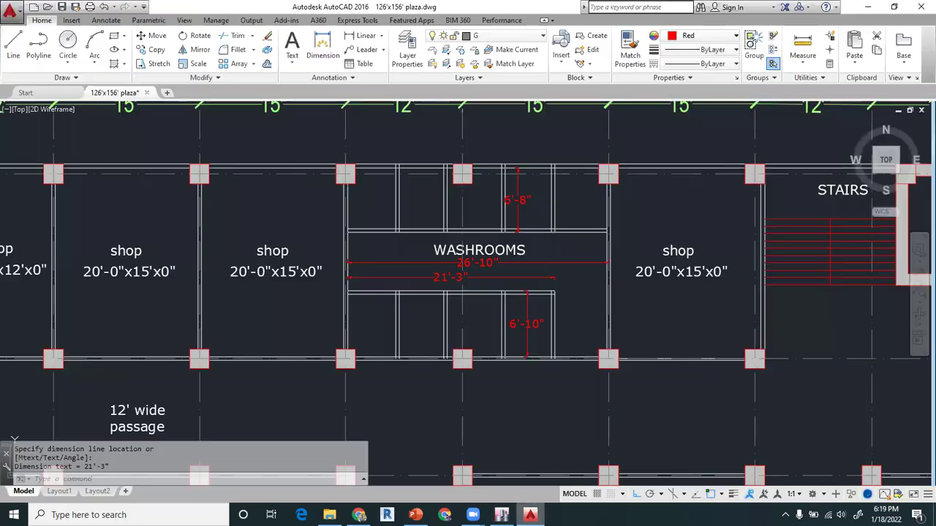
pyautogui.moveTo(560, 223); pyautogui.dragTo(560, 340, button='middle')
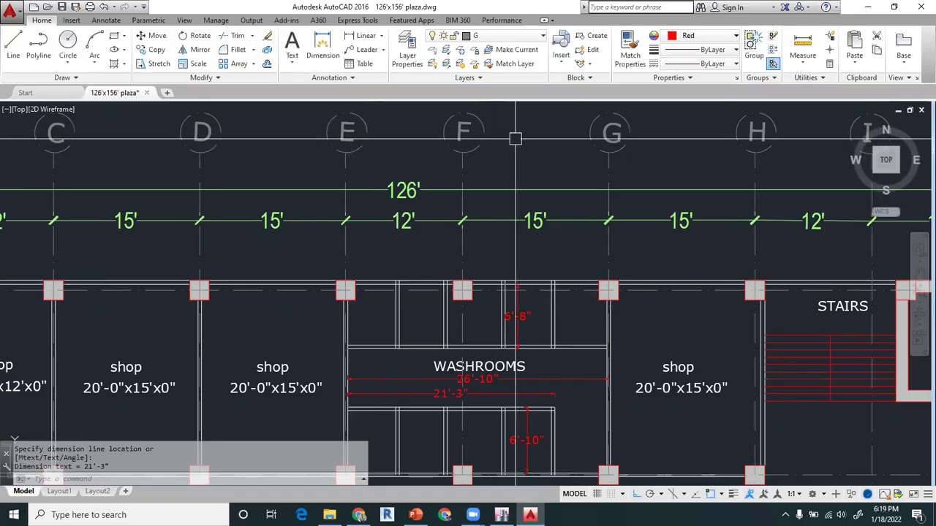
pyautogui.moveTo(556, 253); pyautogui.dragTo(568, 178, button='middle')
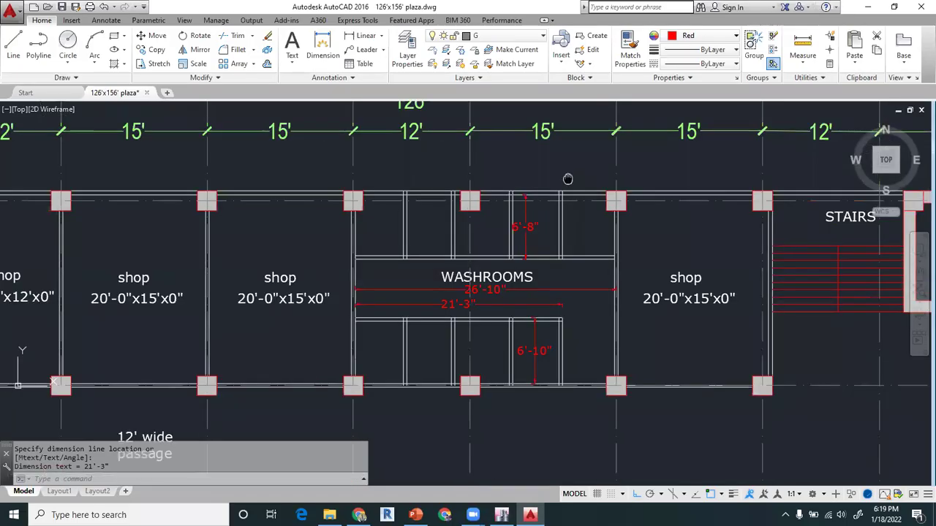
pyautogui.scroll(-4, 567, 178)
pyautogui.moveTo(492, 212); pyautogui.dragTo(531, 211, button='middle')
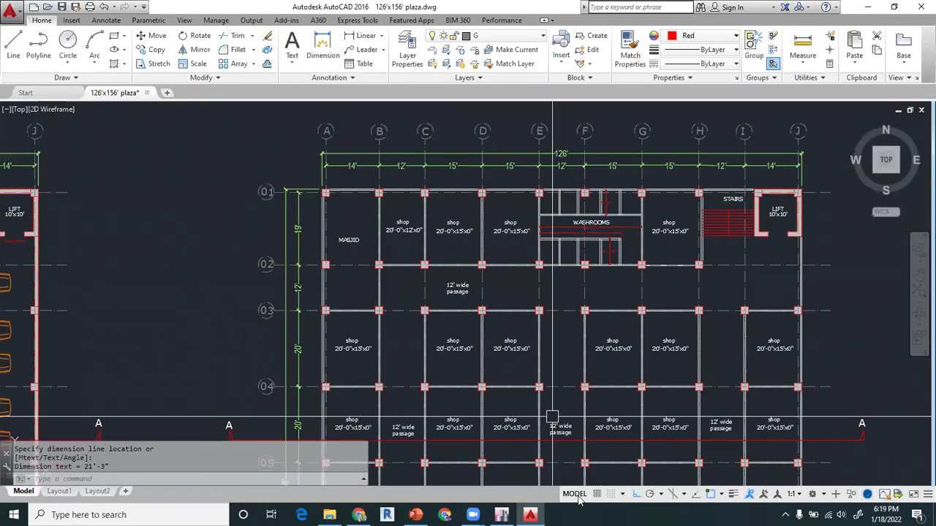
pyautogui.hotkey('alt', 'Tab')
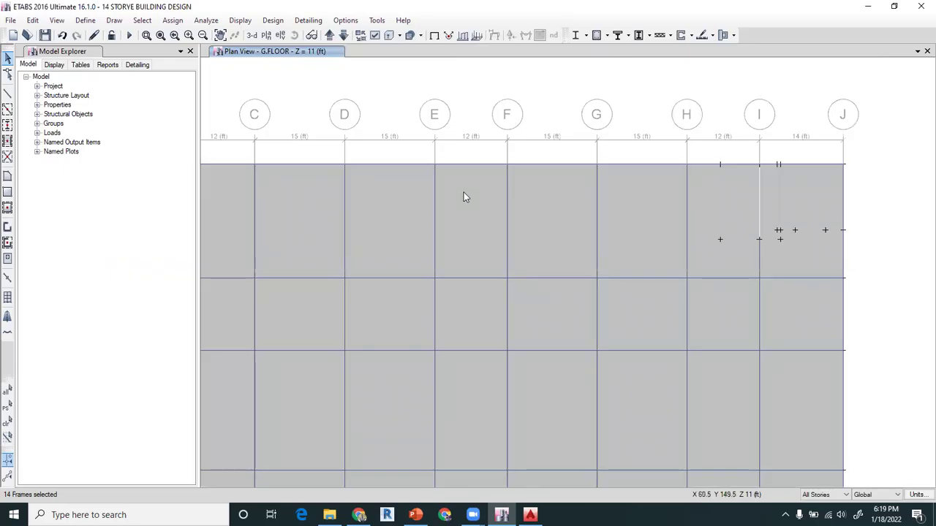
# Step: Replace the SDL uniform load on the washroom slabs between grids E–G and 9–10 with 0.02 kip/ft² in the gravity direction
pyautogui.click(552, 212)
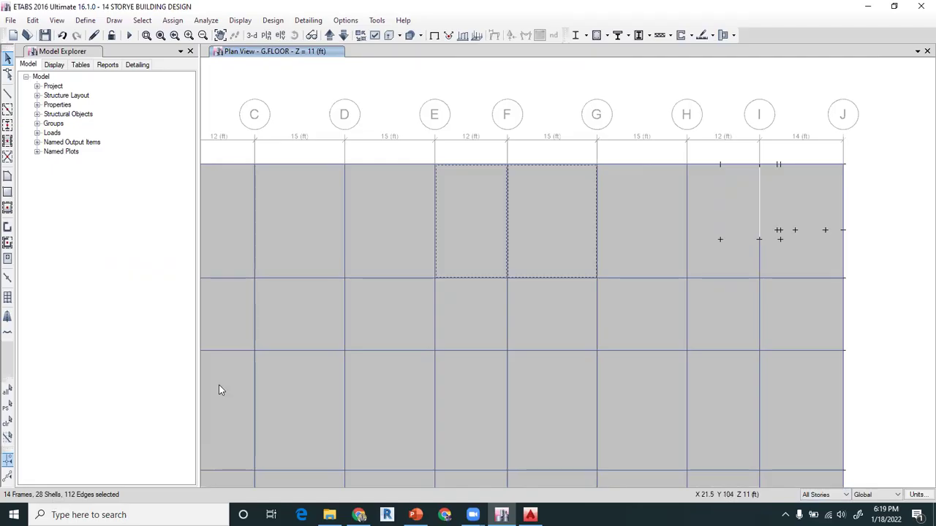
pyautogui.click(173, 22)
pyautogui.moveTo(219, 149)
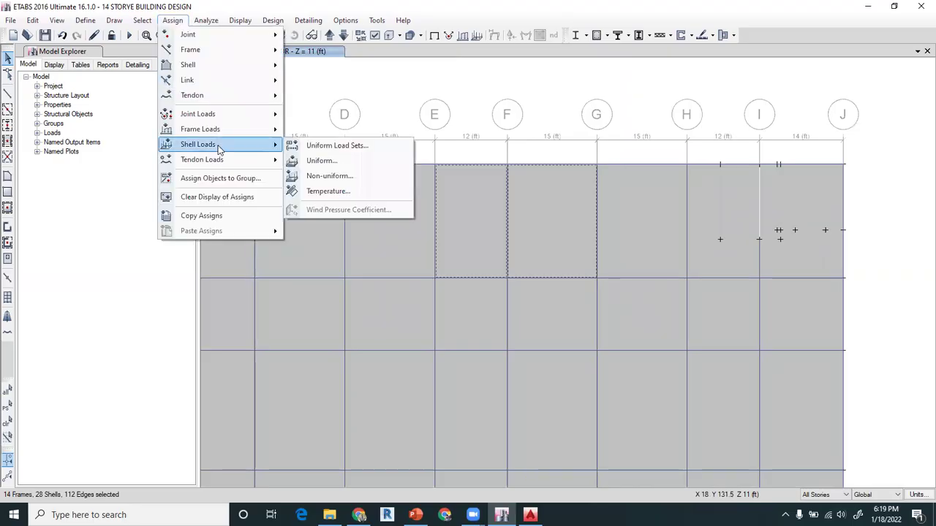
pyautogui.click(321, 160)
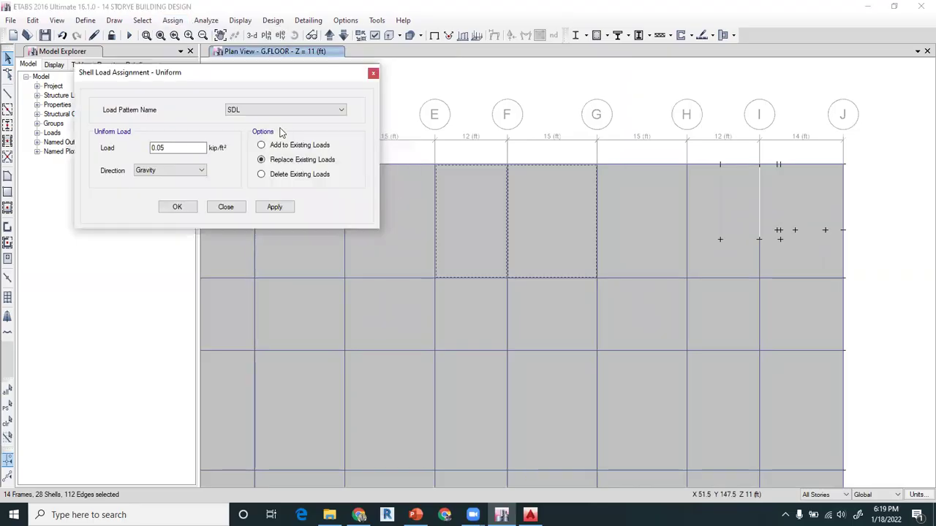
pyautogui.moveTo(182, 148); pyautogui.dragTo(119, 151)
pyautogui.write('0')
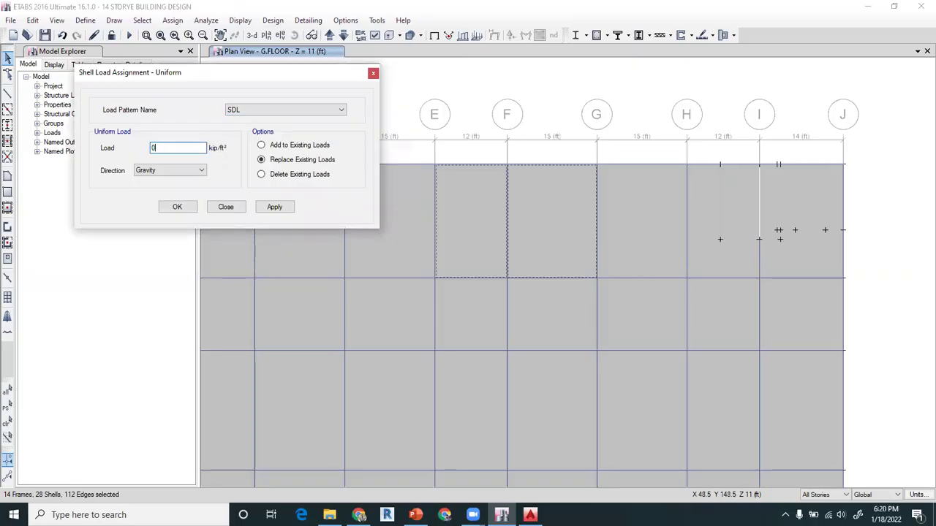
pyautogui.write('.02')
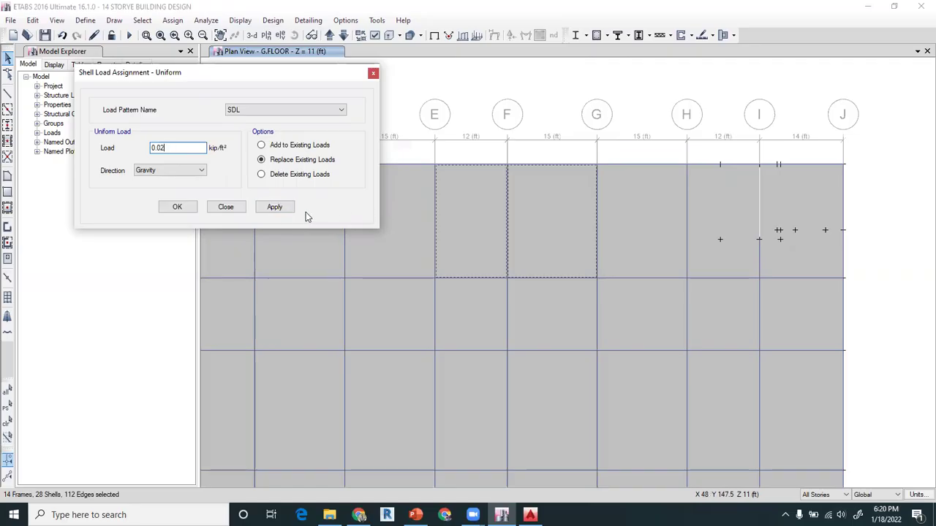
pyautogui.click(271, 208)
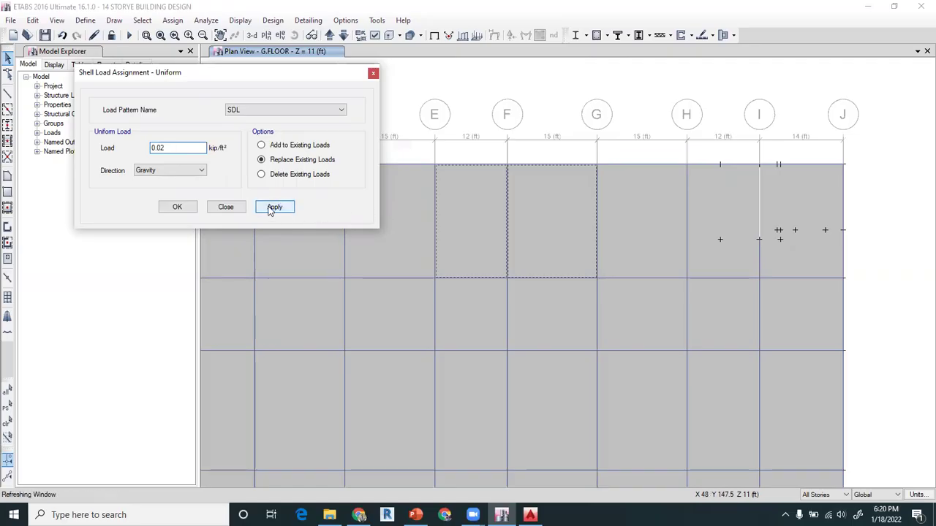
pyautogui.click(177, 207)
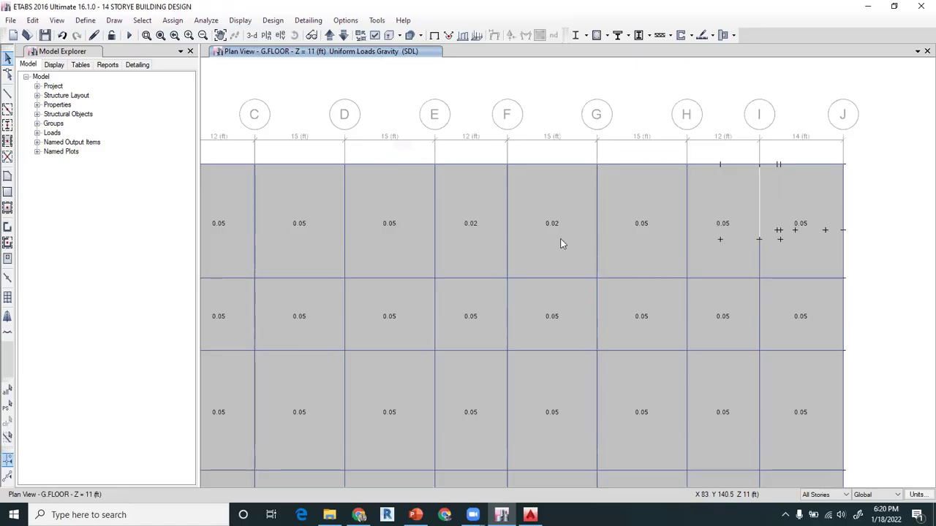
# Step: Inspect the SDL load assigned to the washroom slab between grids E and F
pyautogui.rightClick(464, 204)
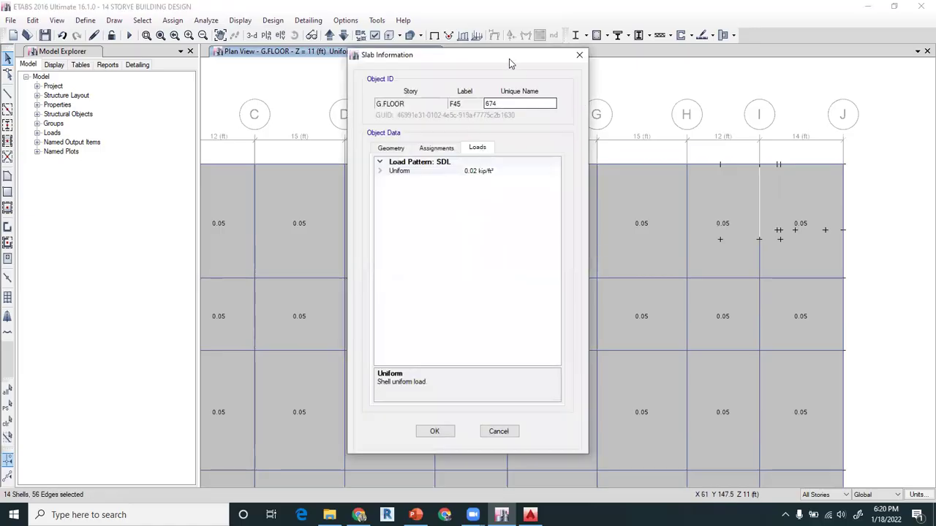
pyautogui.moveTo(505, 56); pyautogui.dragTo(265, 37)
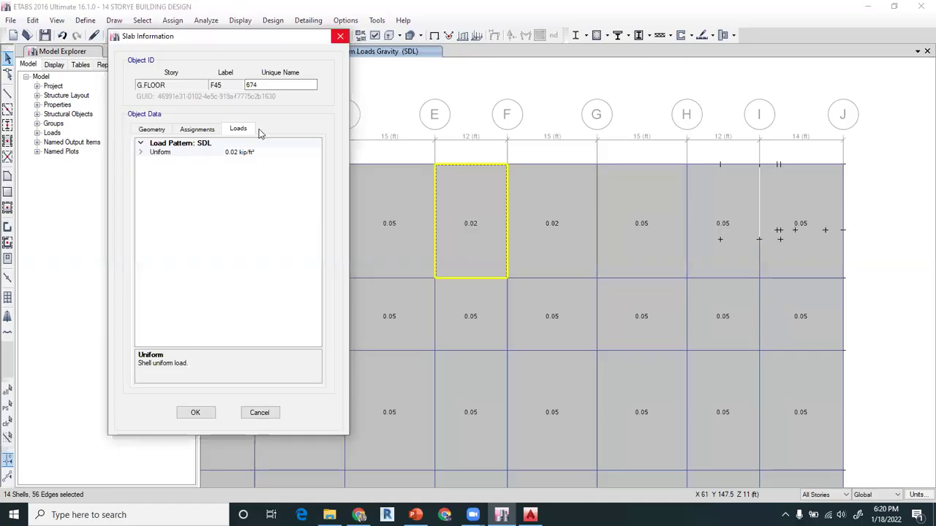
pyautogui.click(341, 36)
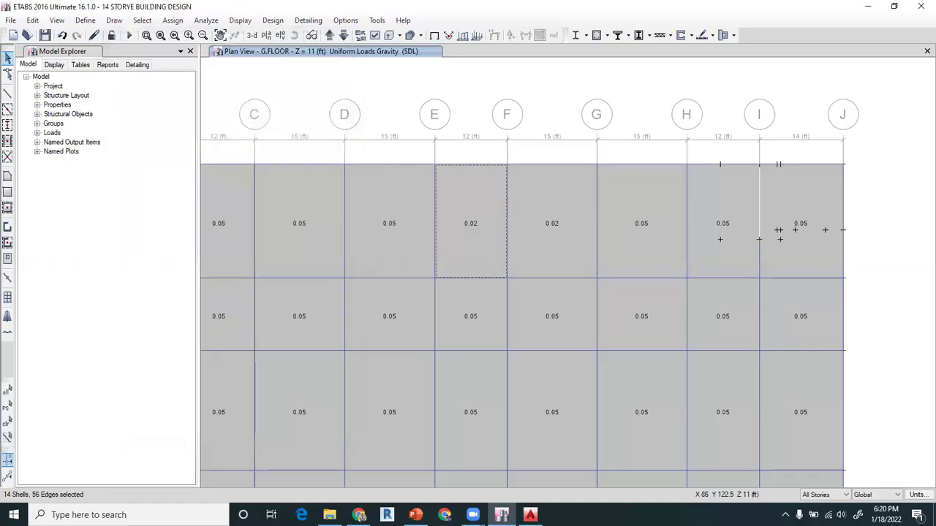
# Step: Switch the display units to U.S. Defaults and clear the slab selection
pyautogui.click(919, 497)
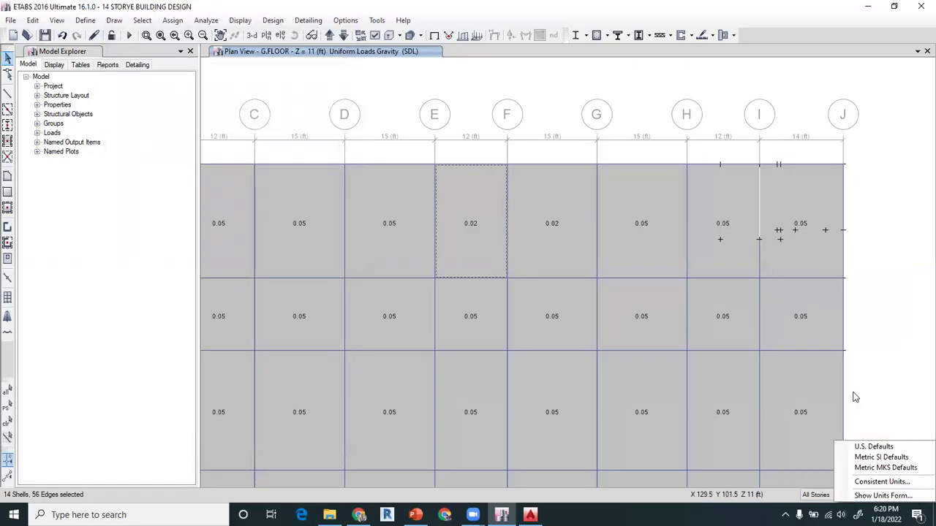
pyautogui.click(875, 455)
pyautogui.click(470, 220)
pyautogui.moveTo(417, 290); pyautogui.dragTo(439, 265, button='middle')
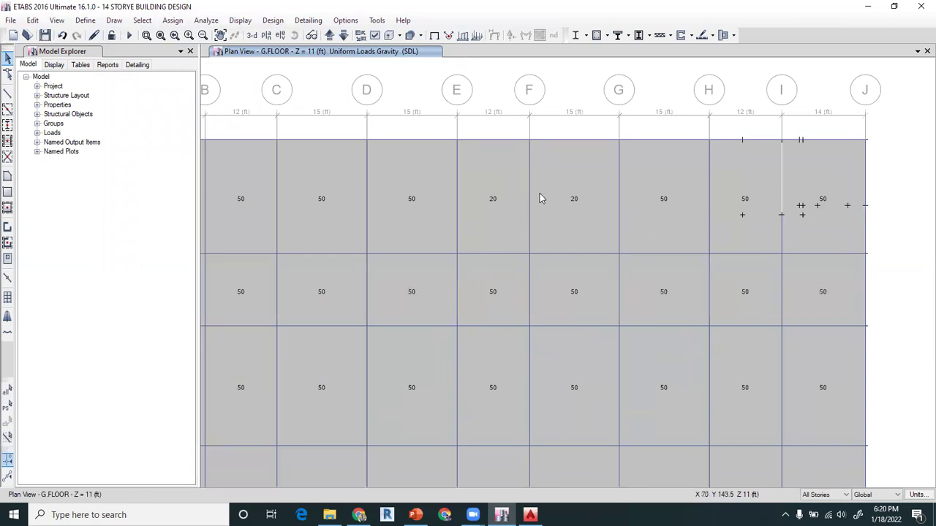
# Step: Select the two washroom slabs between grids E and G and add 50 lb/ft² of uniform gravity SDL to their existing loads
pyautogui.click(491, 197)
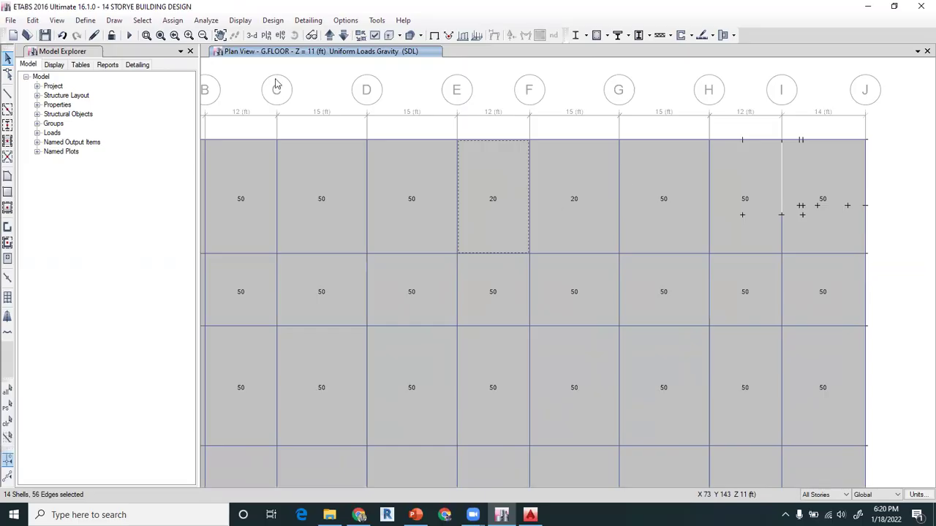
pyautogui.click(181, 22)
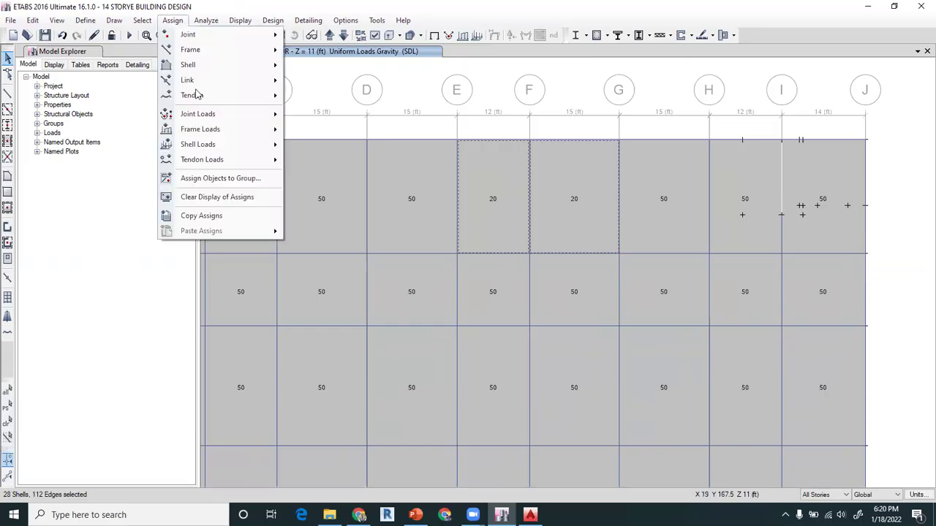
pyautogui.moveTo(284, 147)
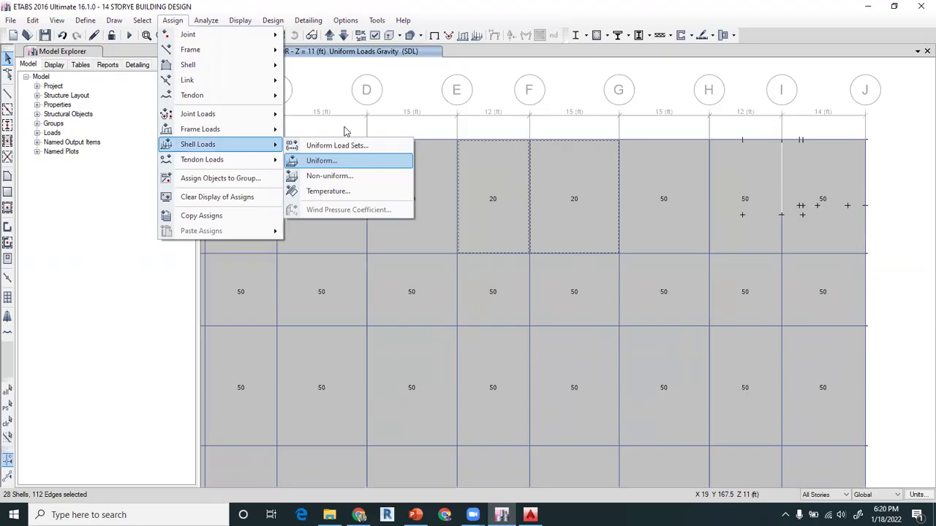
pyautogui.click(320, 160)
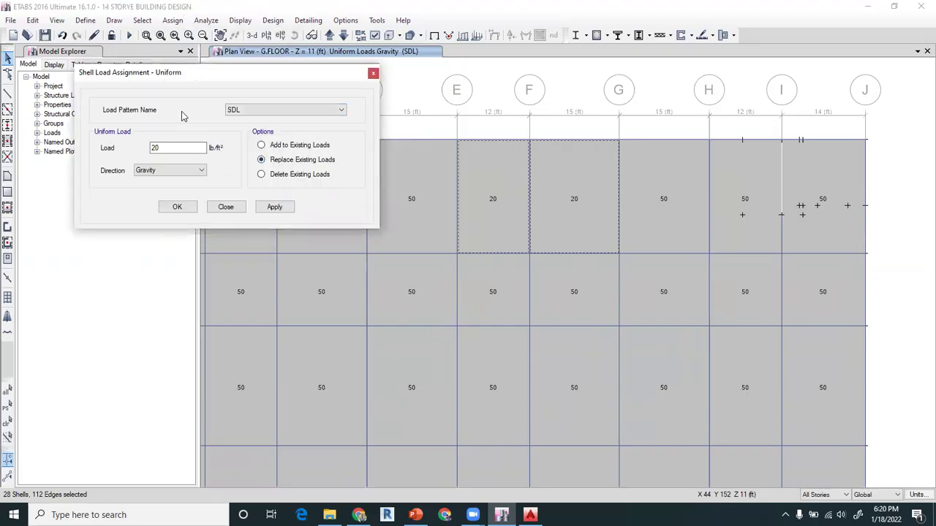
pyautogui.click(156, 147)
pyautogui.moveTo(162, 148); pyautogui.dragTo(115, 152)
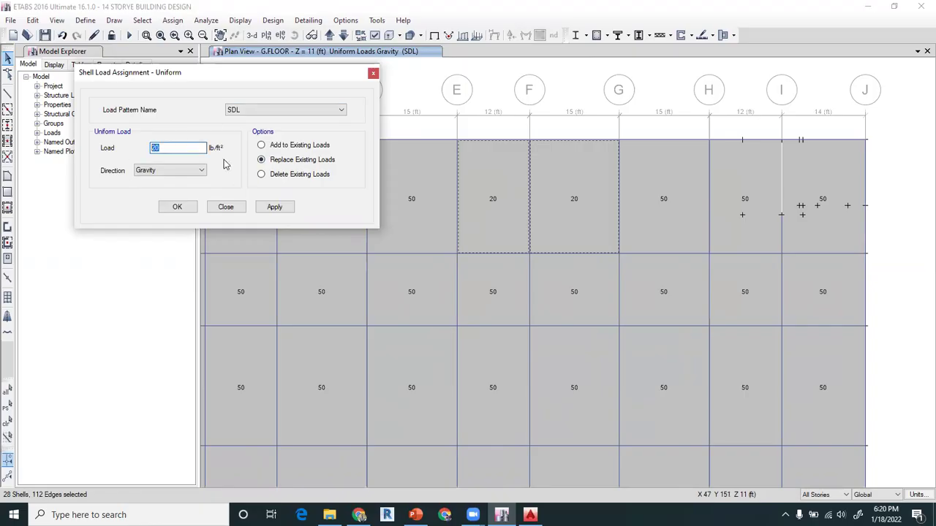
pyautogui.write('20')
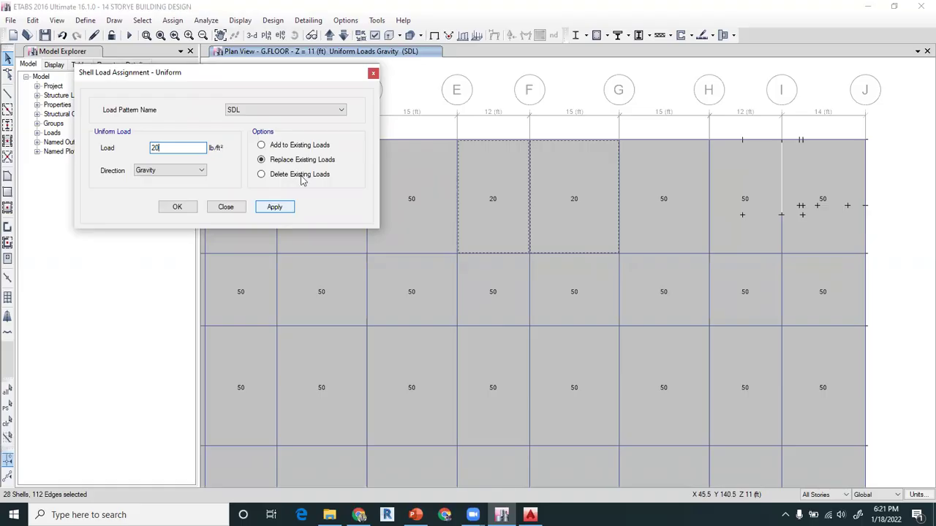
pyautogui.moveTo(164, 149); pyautogui.dragTo(139, 146)
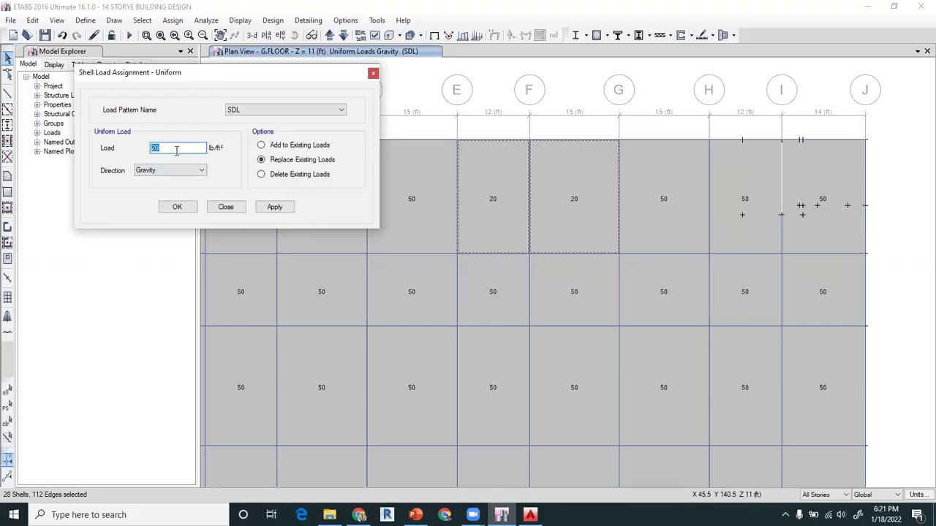
pyautogui.click(275, 146)
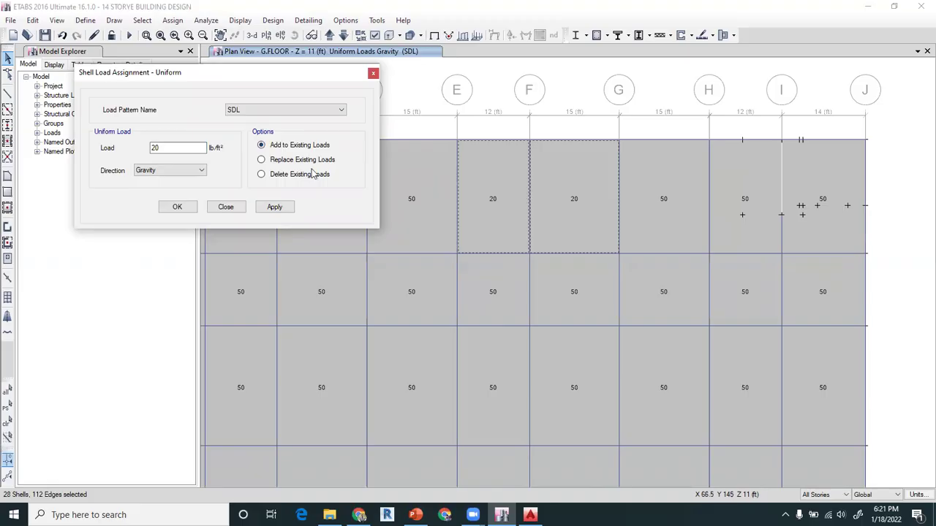
pyautogui.moveTo(162, 148); pyautogui.dragTo(109, 157)
pyautogui.write('50')
pyautogui.click(274, 207)
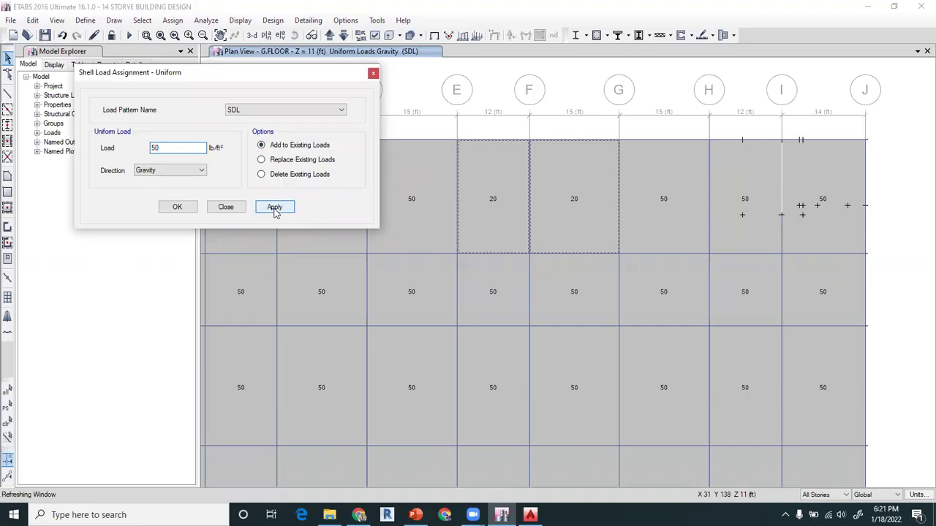
# Step: Close the load assignment and check the SDL values on the slabs between grids D and G along grid 10
pyautogui.press('Escape')
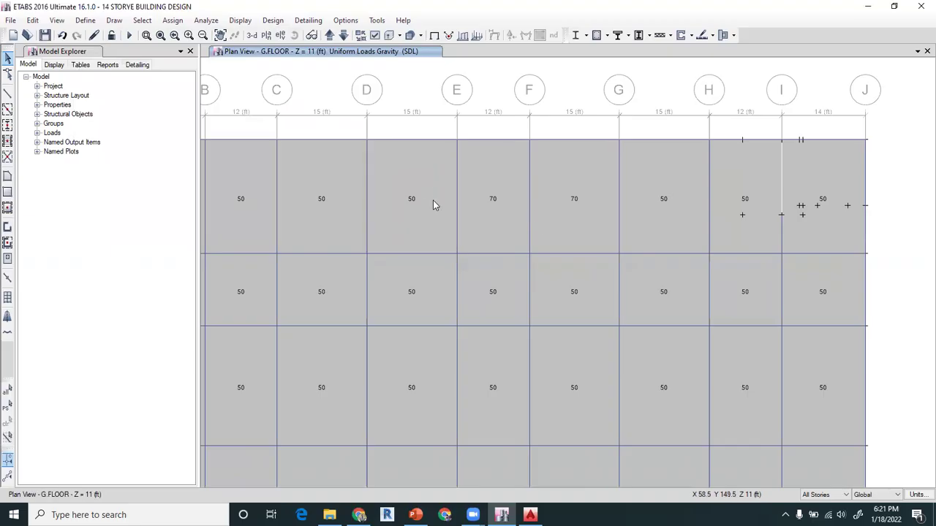
pyautogui.click(517, 185)
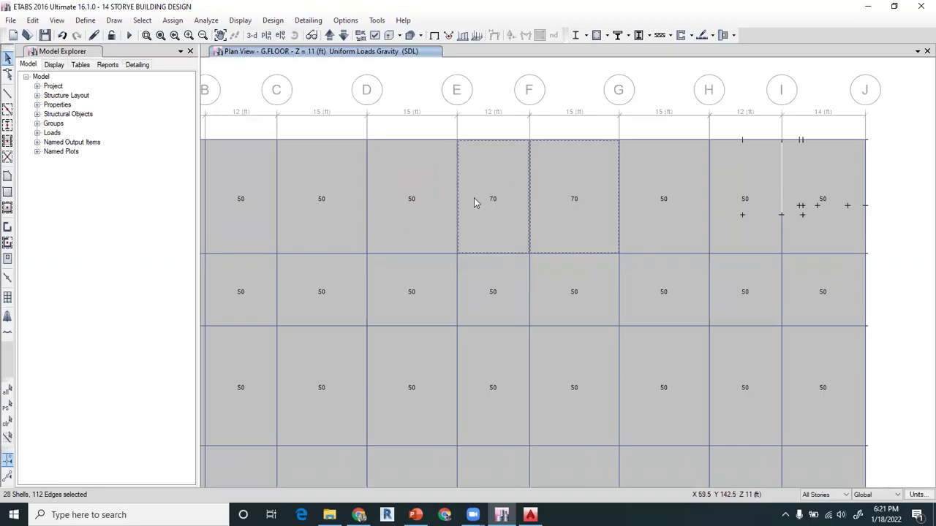
pyautogui.click(532, 210)
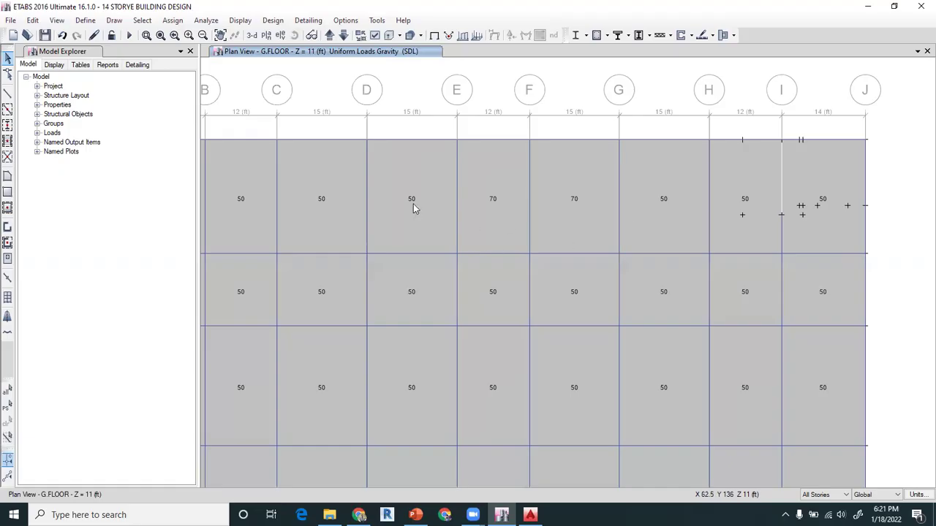
pyautogui.scroll(-3, 468, 257)
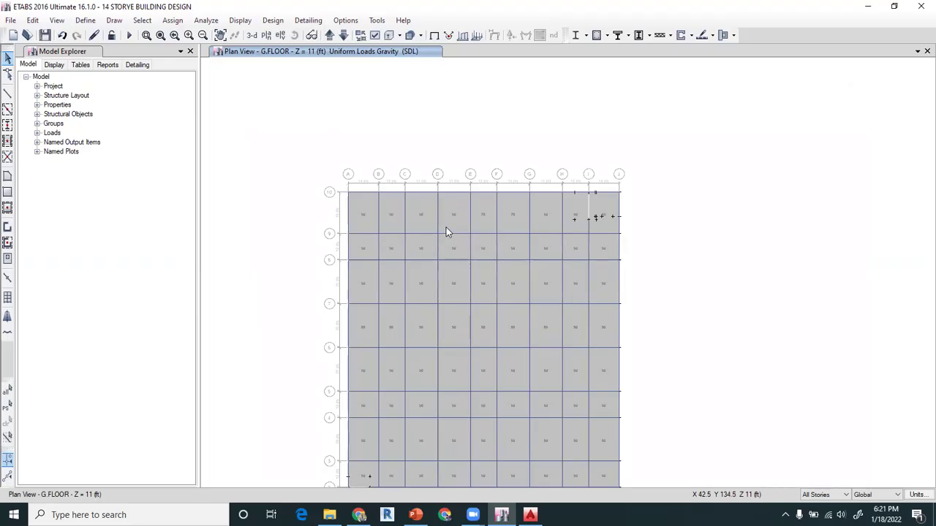
pyautogui.scroll(3, 464, 209)
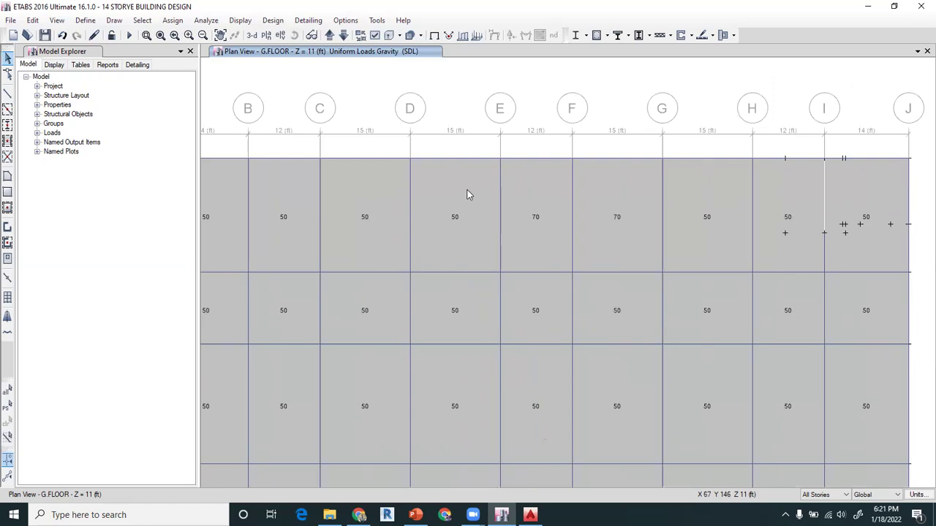
pyautogui.click(477, 206)
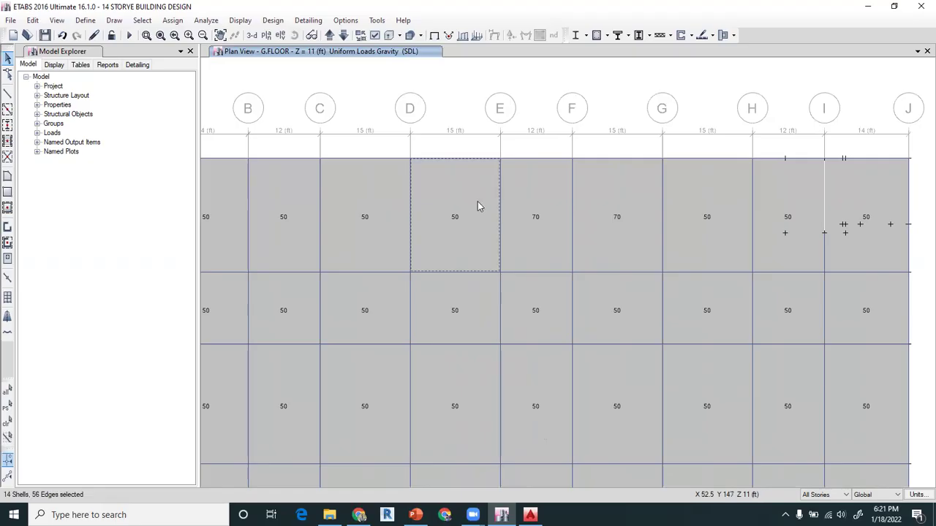
pyautogui.click(469, 190)
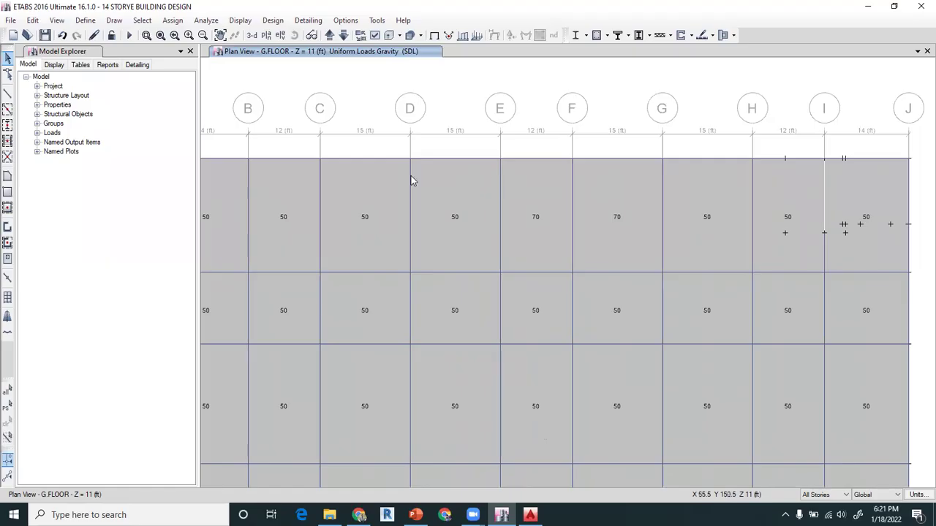
# Step: Remove the SDL load display from the whole G.FLOOR plan
pyautogui.scroll(-3, 441, 232)
pyautogui.moveTo(459, 210); pyautogui.dragTo(464, 188, button='middle')
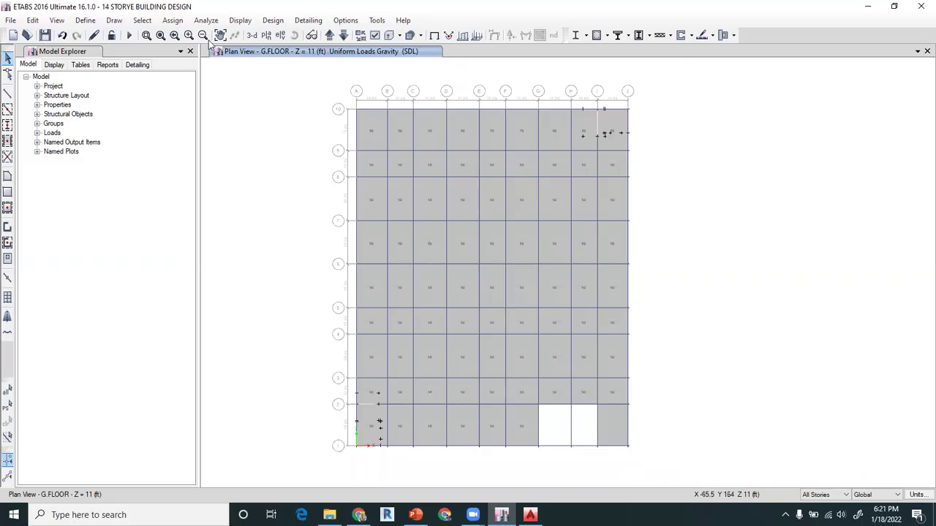
pyautogui.click(435, 36)
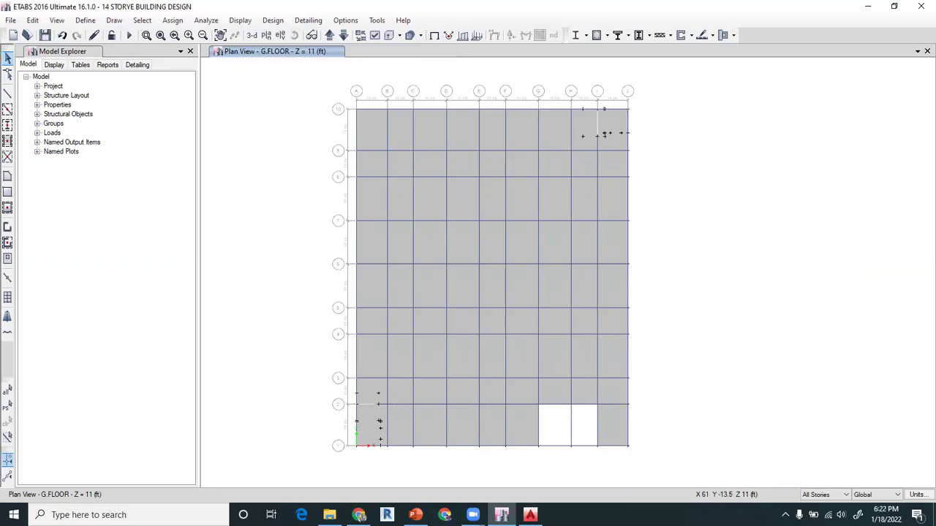
# Step: Switch to the PowerPoint lecture and look up the live load values for shops and offices beside Table 5.1
pyautogui.hotkey('alt', 'Tab')
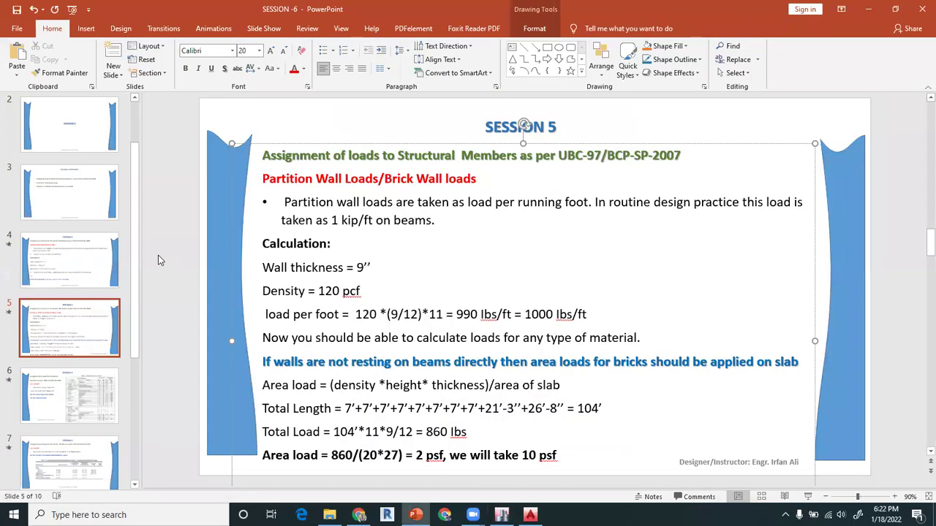
pyautogui.click(158, 255)
pyautogui.scroll(-1, 158, 255)
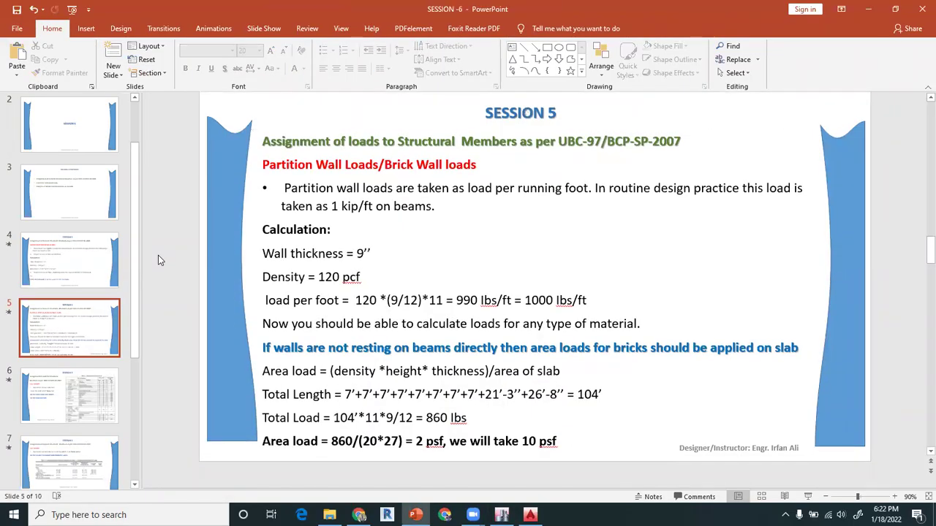
pyautogui.scroll(-1, 158, 255)
pyautogui.scroll(-2, 158, 255)
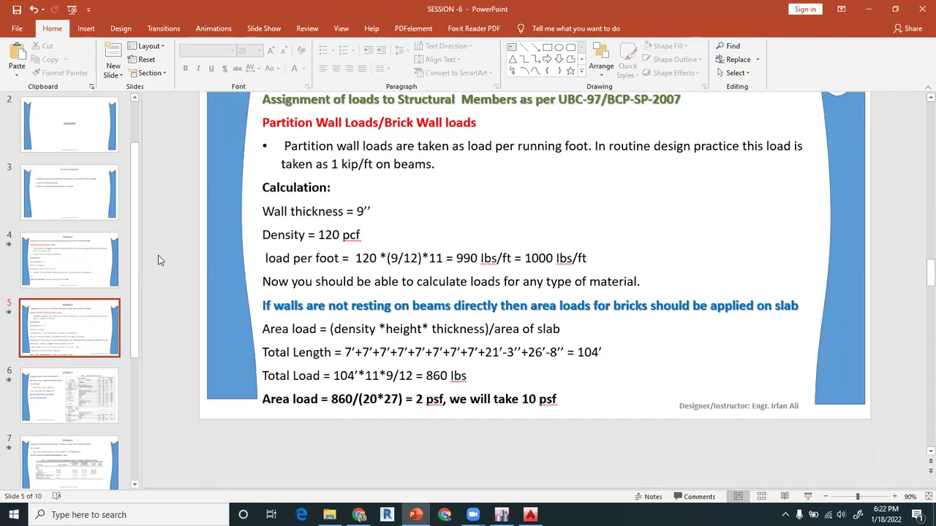
pyautogui.scroll(-1, 158, 255)
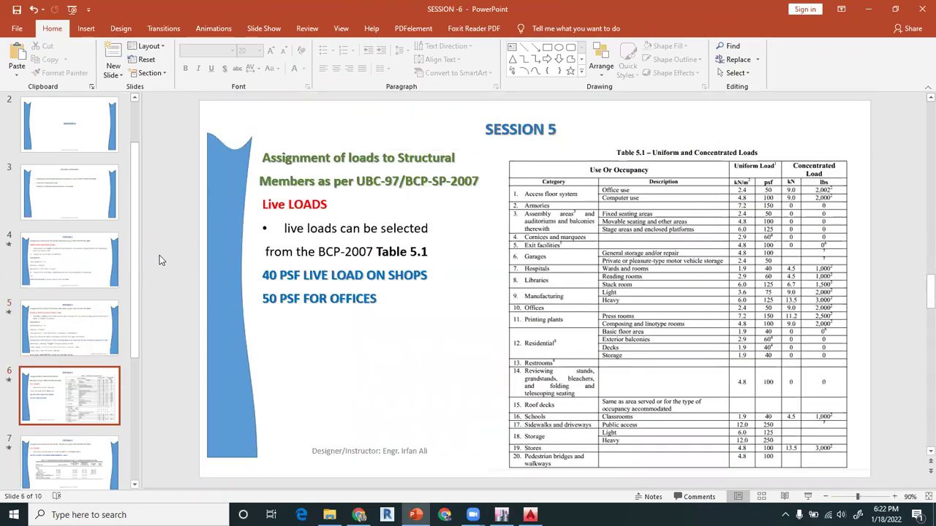
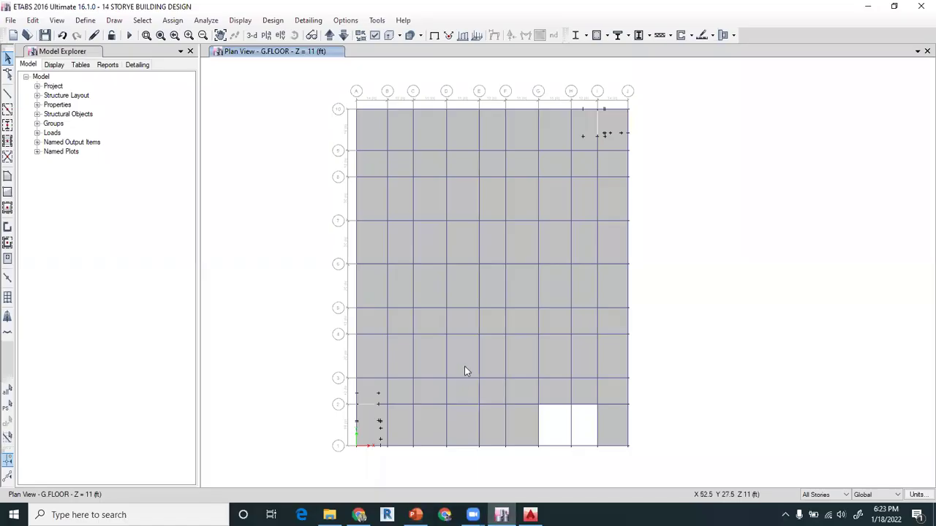
# Step: Open the model's story data table and go to its lowest stories
pyautogui.rightClick(296, 105)
pyautogui.click(325, 113)
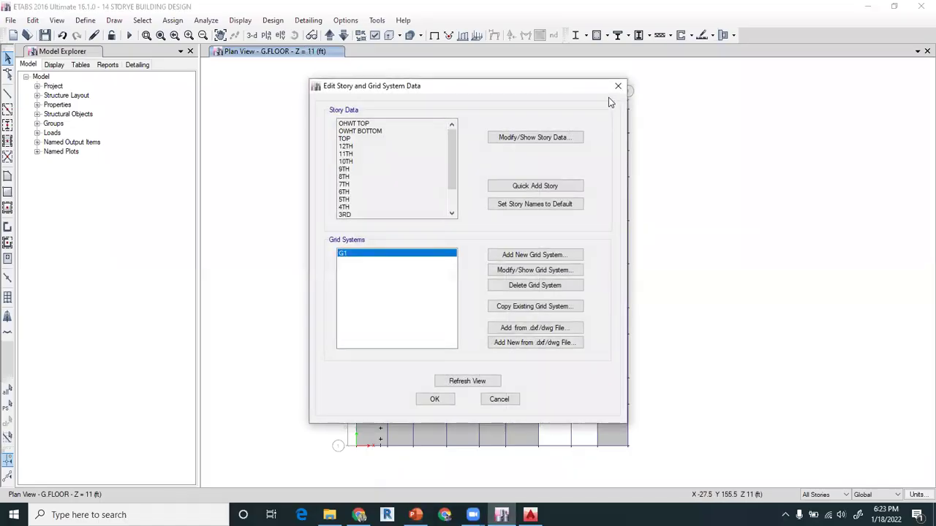
pyautogui.click(520, 139)
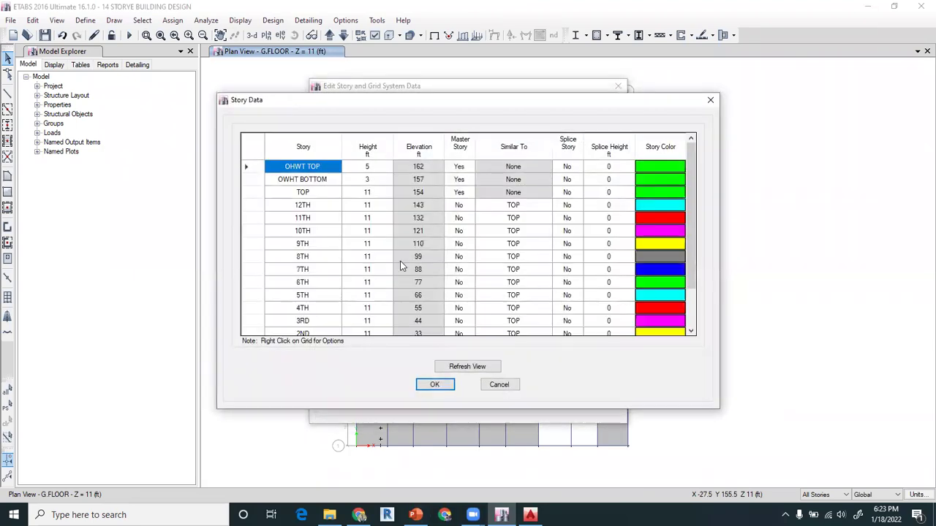
pyautogui.scroll(-2, 400, 266)
# Step: Switch to the AutoCAD plaza drawing and examine the room uses on the ground floor plan
pyautogui.click(530, 515)
pyautogui.scroll(-8, 484, 407)
pyautogui.scroll(3, 469, 327)
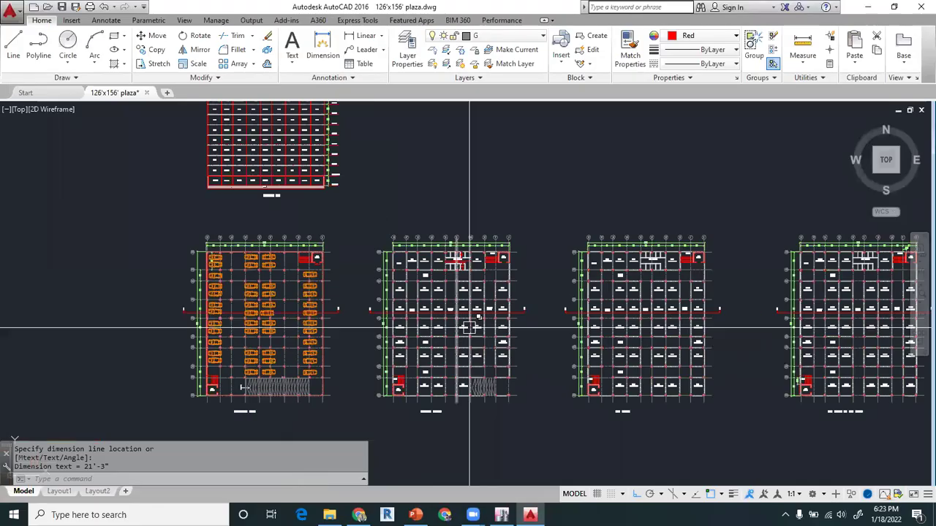
pyautogui.moveTo(470, 327); pyautogui.dragTo(439, 307, button='middle')
pyautogui.moveTo(248, 341)
pyautogui.mouseDown(button='middle')
pyautogui.moveTo(338, 340)
pyautogui.moveTo(302, 291)
pyautogui.mouseUp(button='middle')
pyautogui.scroll(6, 307, 346)
pyautogui.scroll(-6, 315, 301)
pyautogui.scroll(1, 278, 315)
pyautogui.scroll(4, 398, 351)
pyautogui.scroll(-5, 435, 192)
pyautogui.moveTo(435, 192); pyautogui.dragTo(424, 196, button='middle')
pyautogui.scroll(1, 345, 318)
pyautogui.scroll(4, 334, 283)
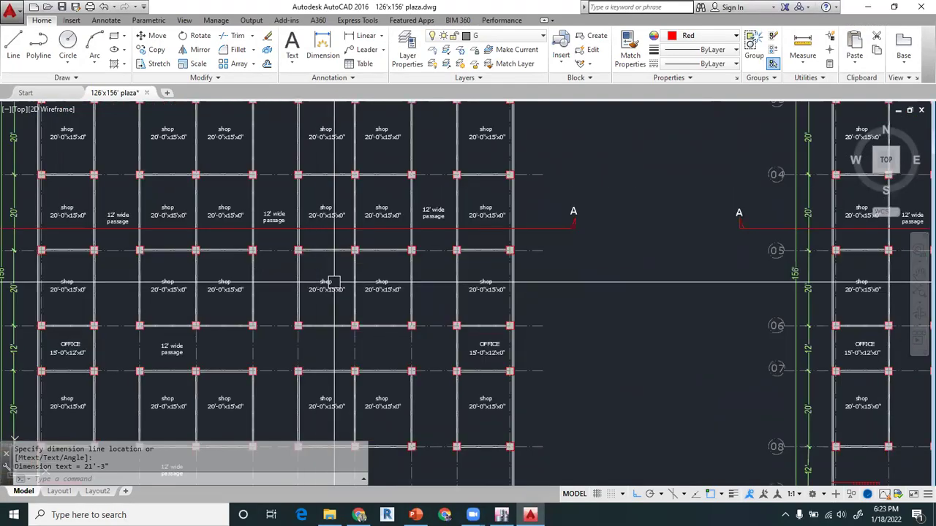
pyautogui.scroll(5, 326, 280)
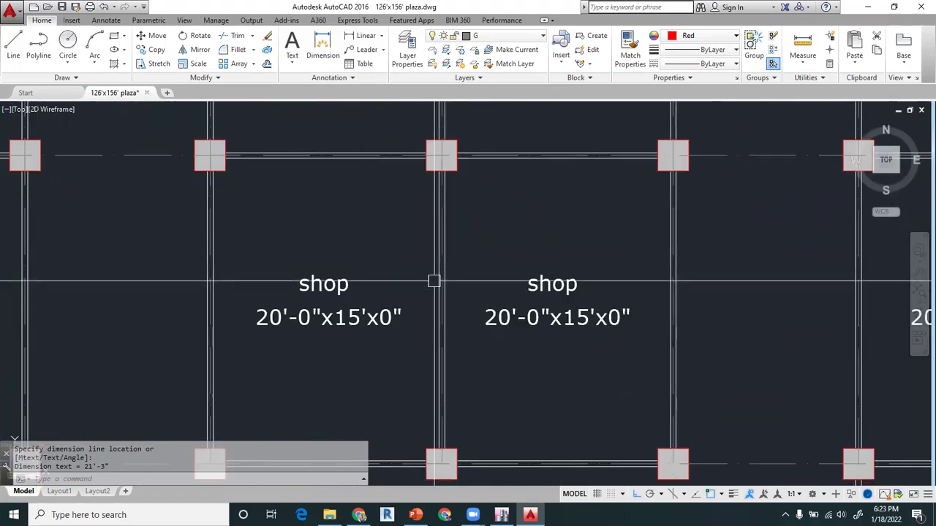
pyautogui.scroll(-5, 438, 296)
pyautogui.scroll(2, 465, 286)
pyautogui.scroll(-3, 471, 285)
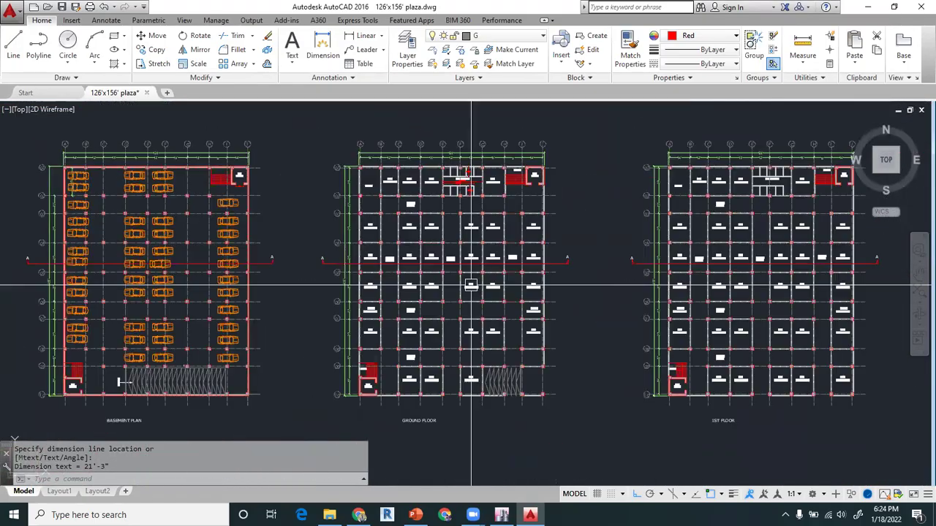
# Step: Examine the room uses on the 1st floor plan and the 2nd floor to top floor plan
pyautogui.moveTo(471, 286)
pyautogui.mouseDown(button='middle')
pyautogui.moveTo(359, 285)
pyautogui.moveTo(205, 248)
pyautogui.mouseUp(button='middle')
pyautogui.scroll(5, 497, 342)
pyautogui.scroll(-5, 497, 342)
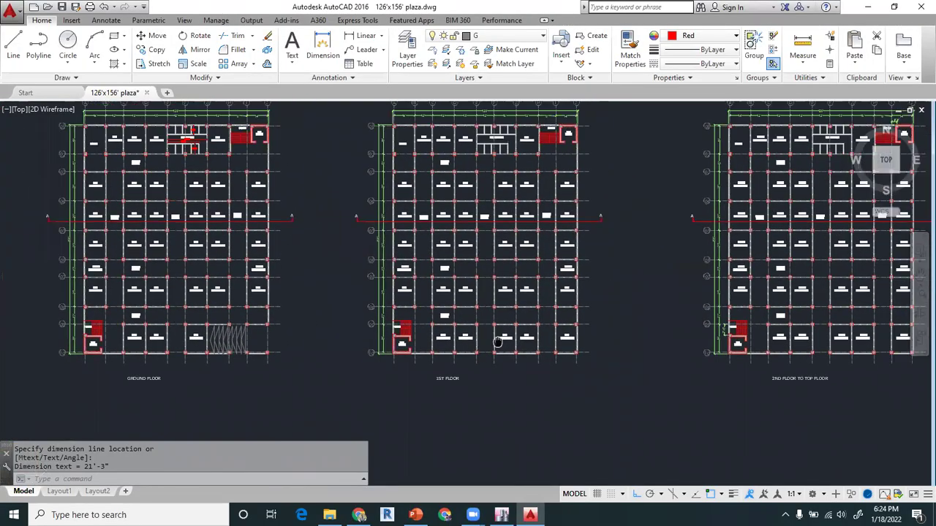
pyautogui.moveTo(497, 343); pyautogui.dragTo(488, 348, button='middle')
pyautogui.moveTo(548, 337); pyautogui.dragTo(308, 312, button='middle')
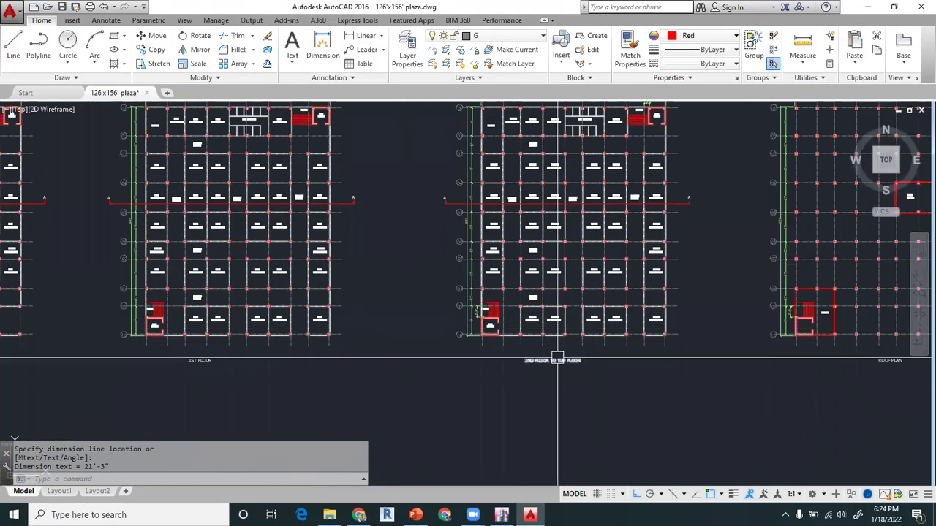
pyautogui.scroll(5, 557, 359)
pyautogui.scroll(-6, 532, 377)
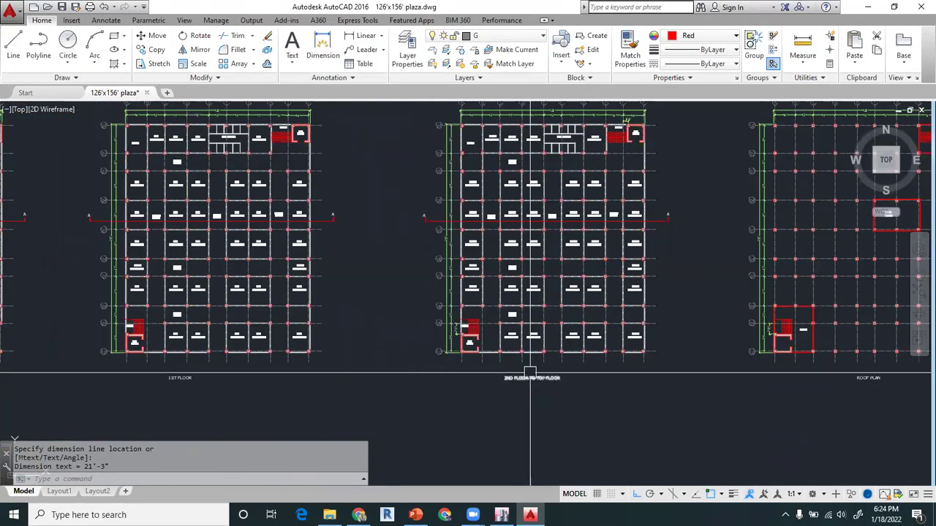
pyautogui.scroll(5, 531, 284)
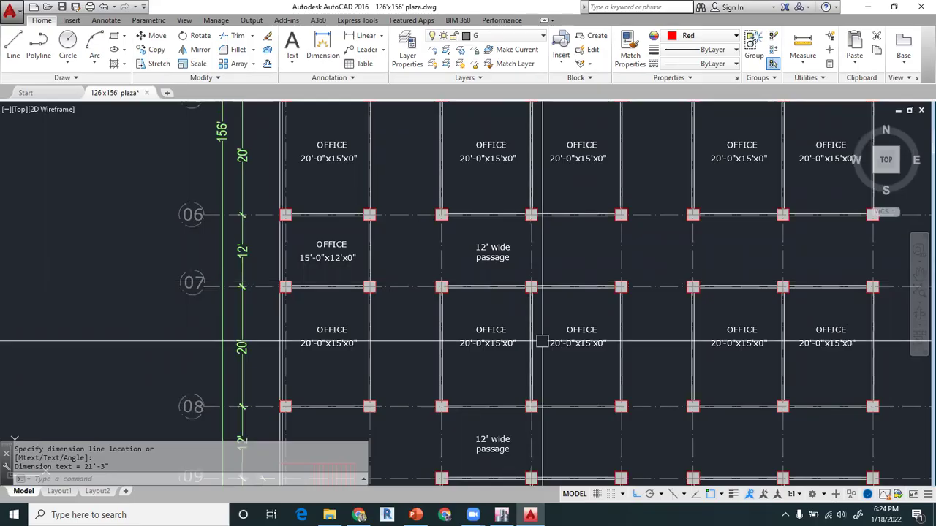
pyautogui.scroll(-2, 542, 341)
pyautogui.scroll(5, 543, 423)
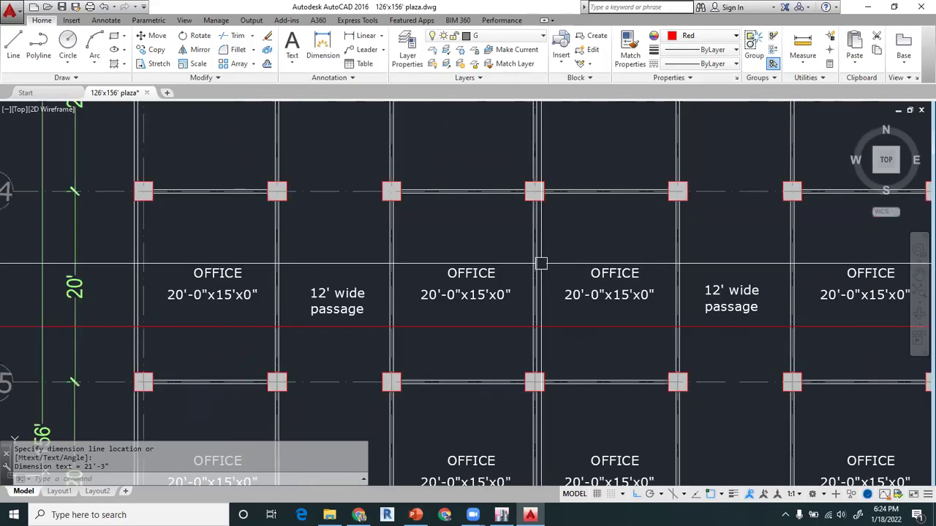
pyautogui.scroll(-5, 590, 294)
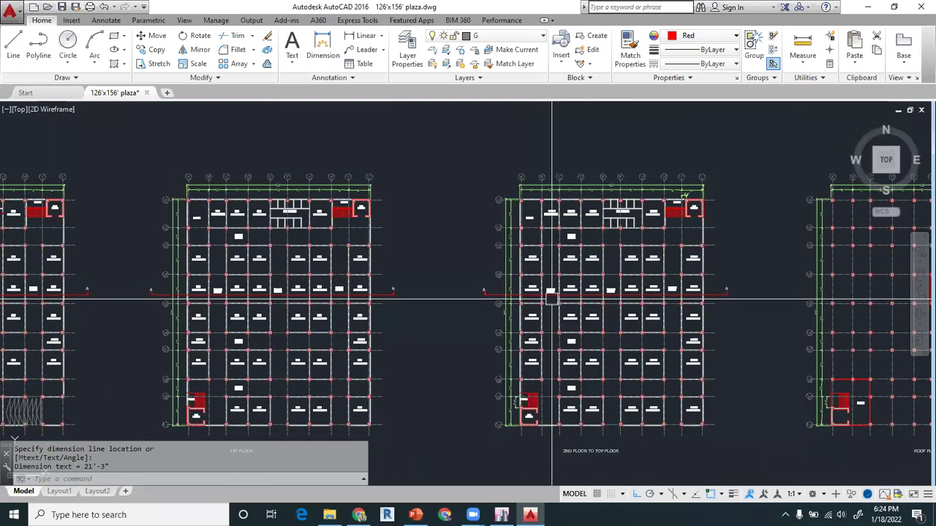
pyautogui.scroll(-2, 519, 278)
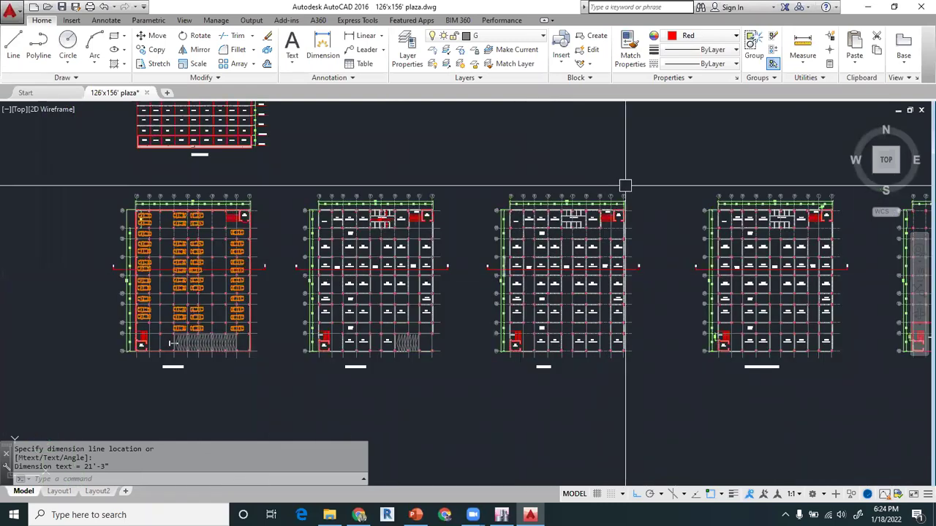
pyautogui.moveTo(696, 306); pyautogui.dragTo(601, 293, button='middle')
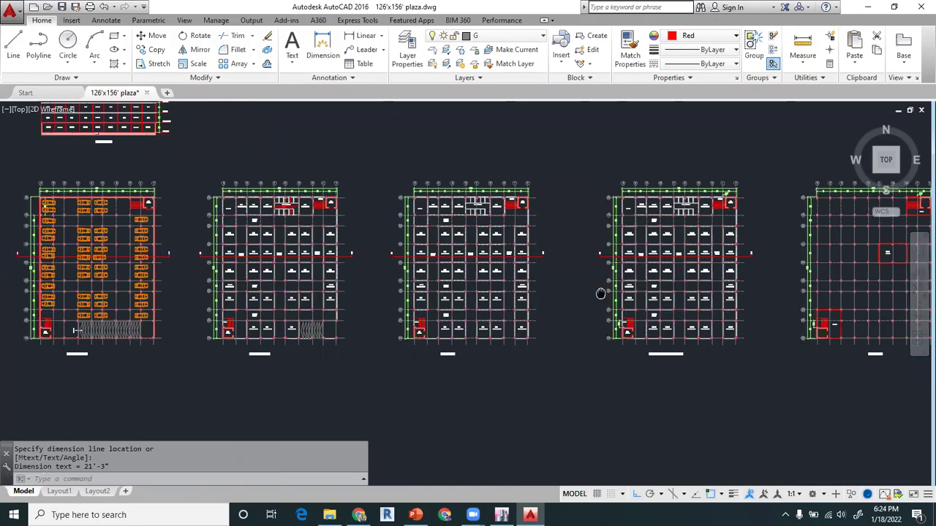
pyautogui.scroll(3, 710, 341)
pyautogui.scroll(4, 710, 342)
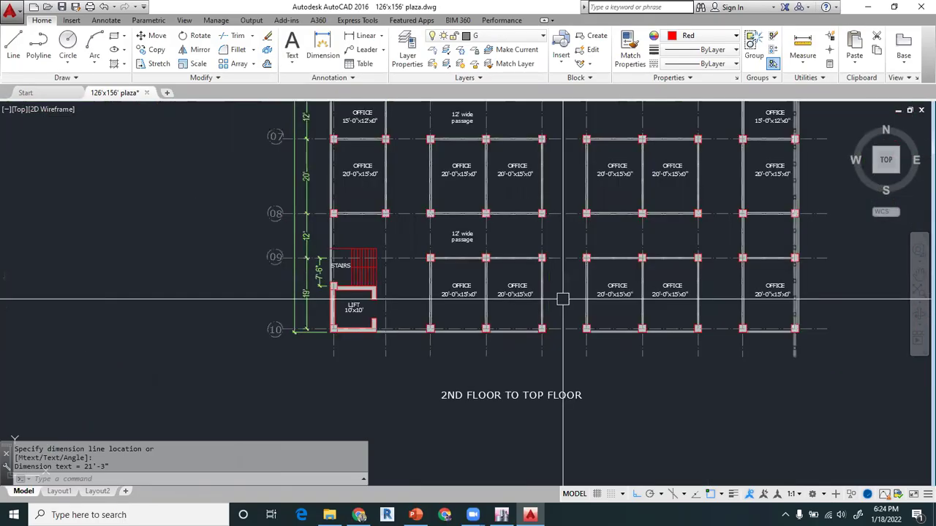
pyautogui.scroll(-6, 562, 299)
# Step: Switch back to ETABS and make G.FLOOR a master story
pyautogui.click(502, 515)
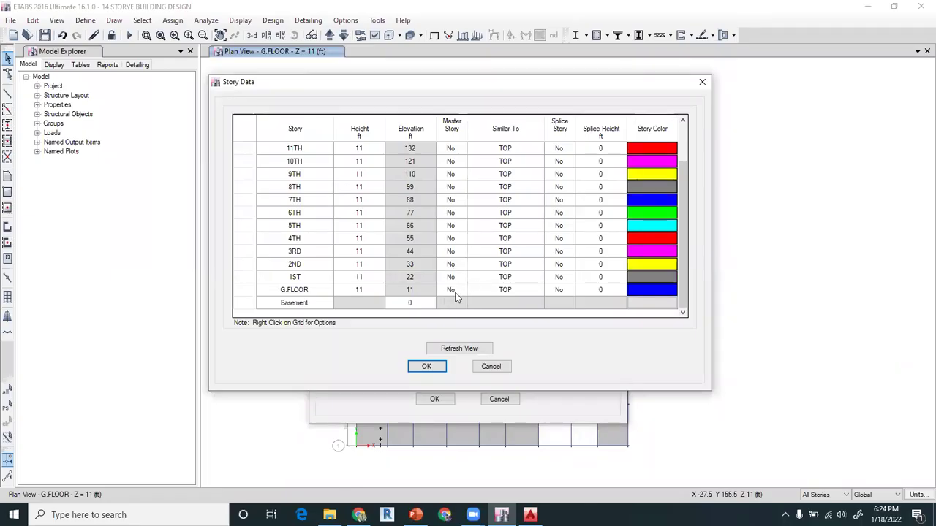
pyautogui.click(461, 295)
pyautogui.click(447, 300)
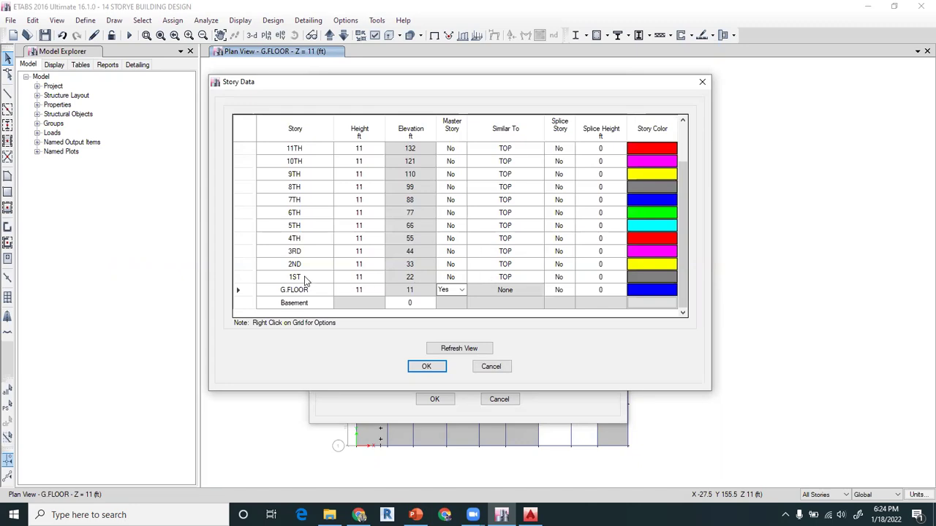
# Step: Make the 1ST story similar to G.FLOOR, leaving it as a non-master story
pyautogui.click(446, 277)
pyautogui.click(461, 278)
pyautogui.click(461, 279)
pyautogui.click(515, 277)
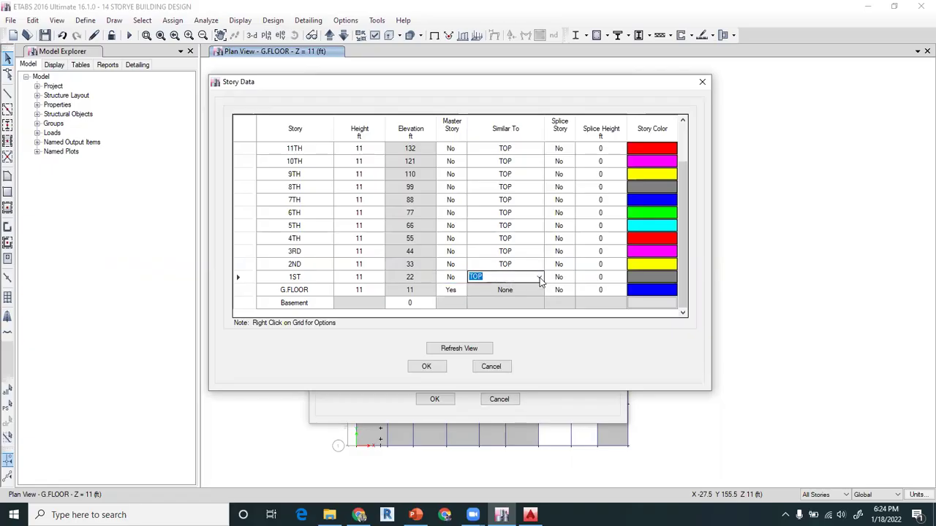
pyautogui.click(539, 277)
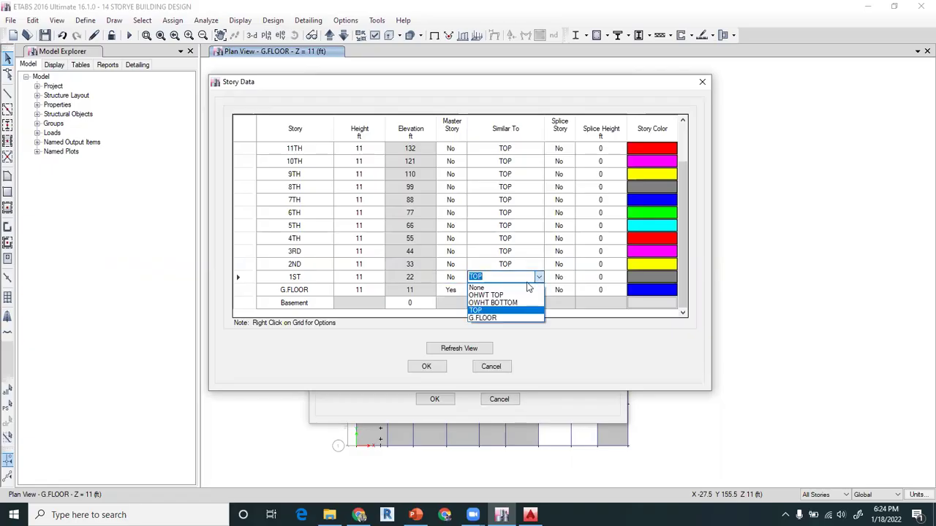
pyautogui.click(491, 317)
# Step: Set Master Story to No for the TOP, OWHT BOTTOM and OHWT TOP stories
pyautogui.scroll(2, 457, 202)
pyautogui.click(459, 174)
pyautogui.click(463, 174)
pyautogui.click(451, 194)
pyautogui.click(464, 161)
pyautogui.click(463, 162)
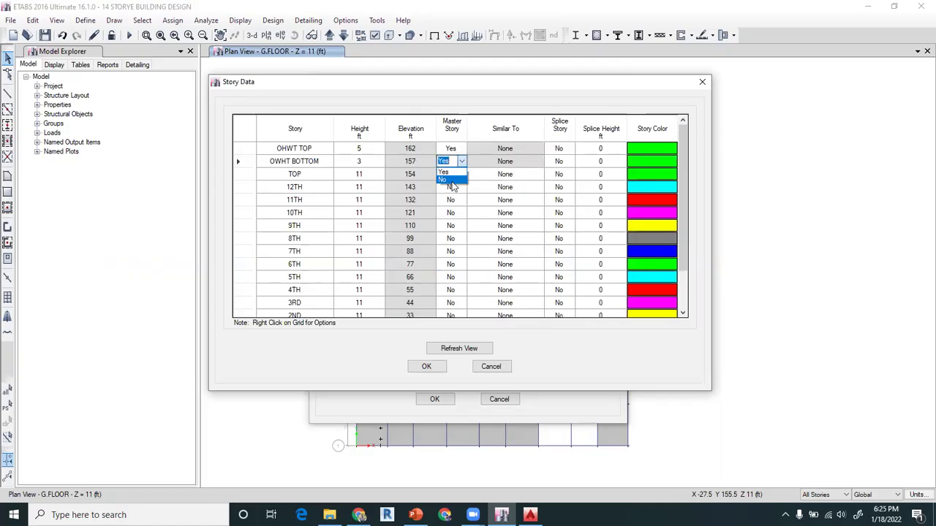
pyautogui.click(448, 180)
pyautogui.click(451, 148)
pyautogui.click(462, 149)
pyautogui.click(453, 168)
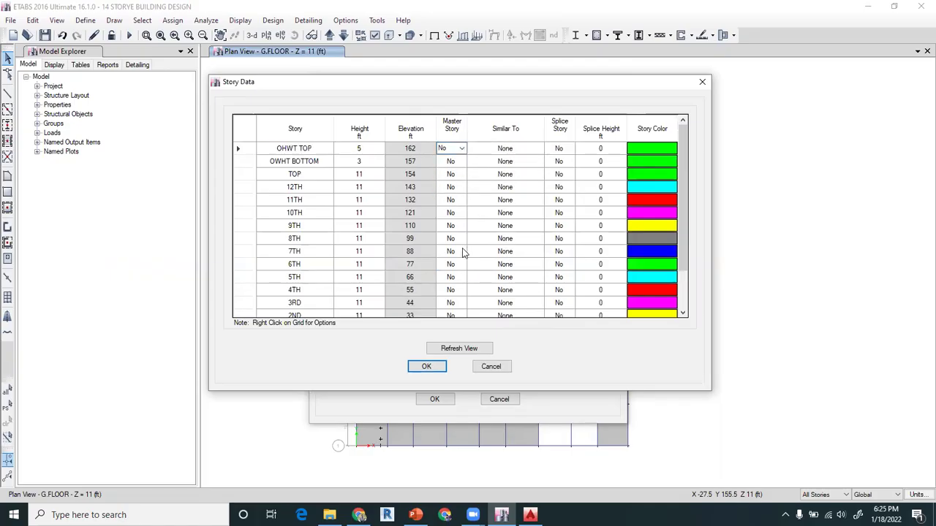
# Step: Make the 2ND story a master story by setting its Master Story value to Yes
pyautogui.scroll(-2, 462, 252)
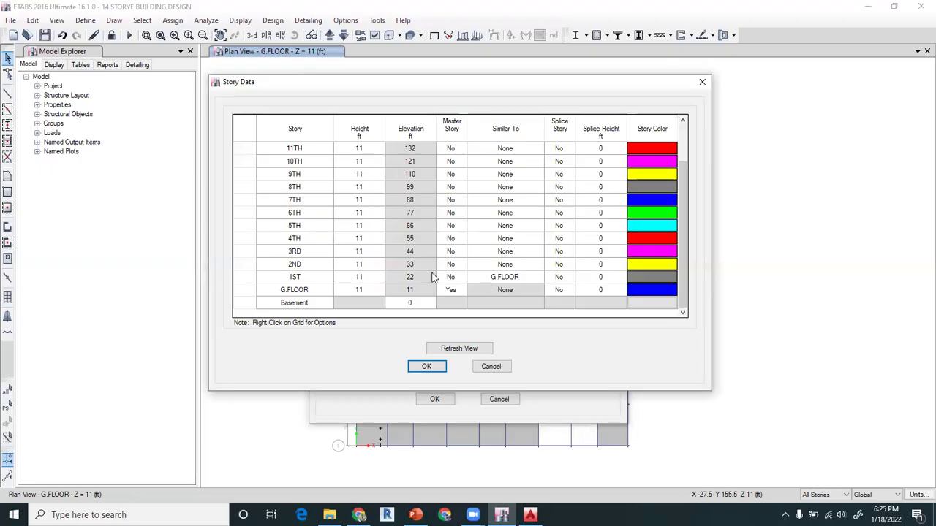
pyautogui.doubleClick(322, 263)
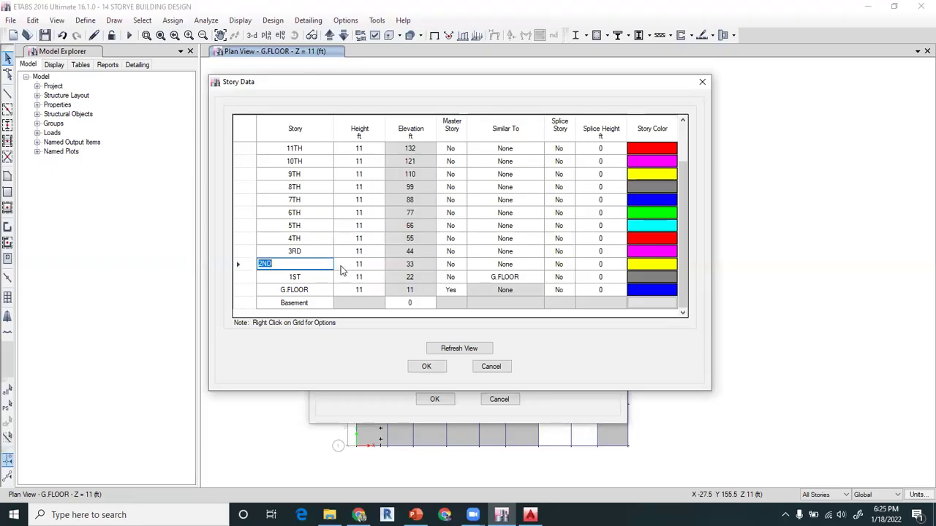
pyautogui.click(452, 264)
pyautogui.click(461, 263)
pyautogui.click(458, 272)
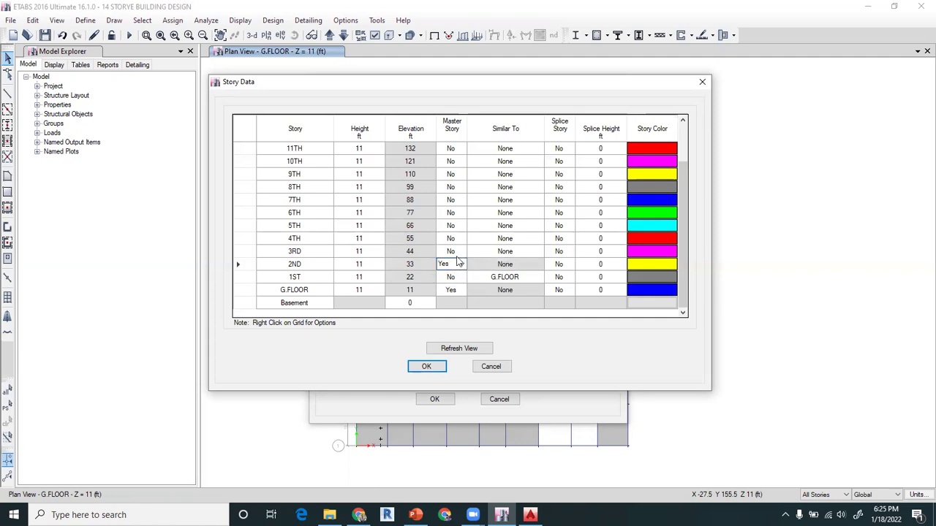
# Step: Make the 3RD, 4TH, 5TH, 6TH and 7TH stories similar to the 2ND story
pyautogui.scroll(1, 457, 262)
pyautogui.scroll(-1, 452, 274)
pyautogui.scroll(1, 308, 265)
pyautogui.scroll(-1, 388, 256)
pyautogui.click(525, 252)
pyautogui.click(538, 252)
pyautogui.click(502, 270)
pyautogui.click(521, 226)
pyautogui.click(528, 239)
pyautogui.click(539, 238)
pyautogui.click(507, 259)
pyautogui.click(524, 226)
pyautogui.click(538, 226)
pyautogui.click(508, 244)
pyautogui.click(527, 213)
pyautogui.click(538, 213)
pyautogui.click(524, 231)
pyautogui.click(528, 199)
pyautogui.click(539, 200)
pyautogui.click(516, 219)
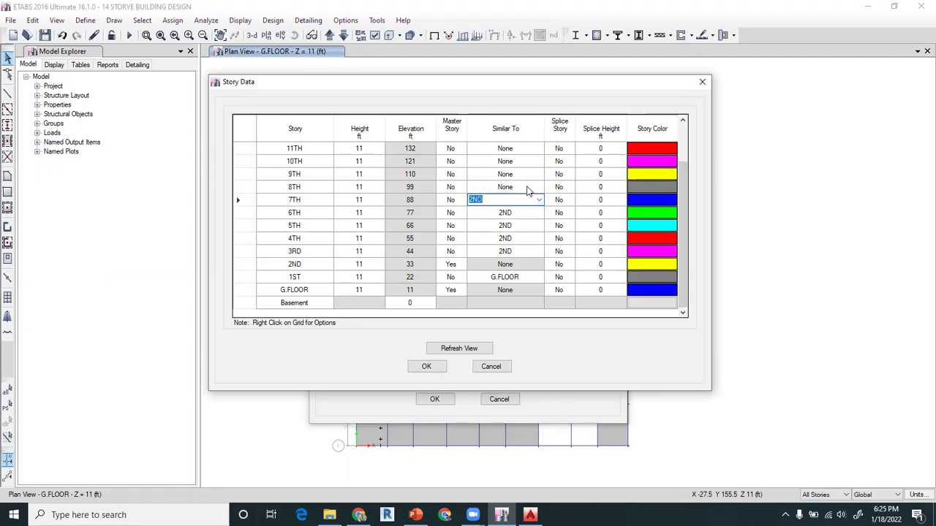
# Step: Make the 8TH to 12TH and TOP stories similar to the 2ND story and apply the story data
pyautogui.click(528, 187)
pyautogui.click(539, 187)
pyautogui.click(516, 206)
pyautogui.click(532, 174)
pyautogui.click(539, 174)
pyautogui.click(521, 188)
pyautogui.click(538, 177)
pyautogui.click(524, 193)
pyautogui.scroll(2, 524, 194)
pyautogui.click(536, 213)
pyautogui.click(539, 213)
pyautogui.click(518, 234)
pyautogui.click(536, 200)
pyautogui.click(539, 201)
pyautogui.click(515, 218)
pyautogui.click(539, 187)
pyautogui.click(539, 188)
pyautogui.click(523, 206)
pyautogui.click(539, 174)
pyautogui.click(538, 174)
pyautogui.click(522, 192)
pyautogui.click(427, 368)
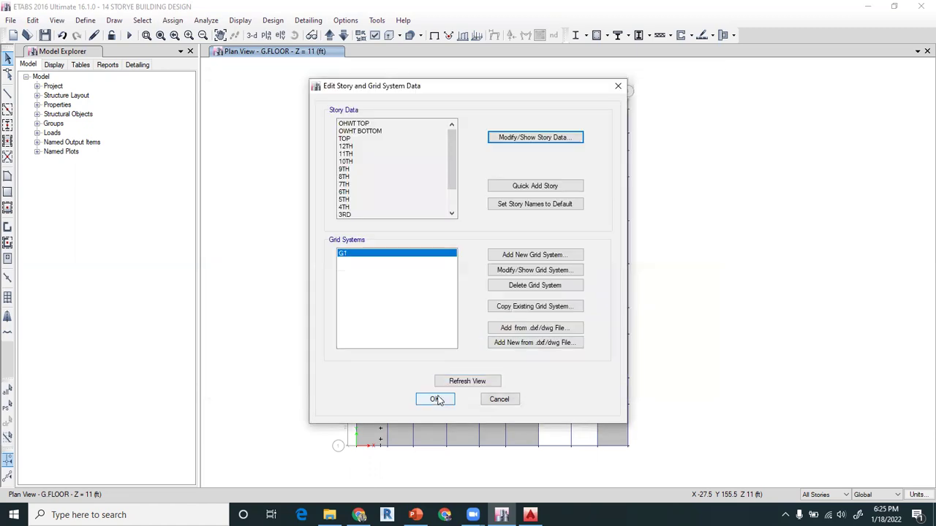
pyautogui.click(434, 399)
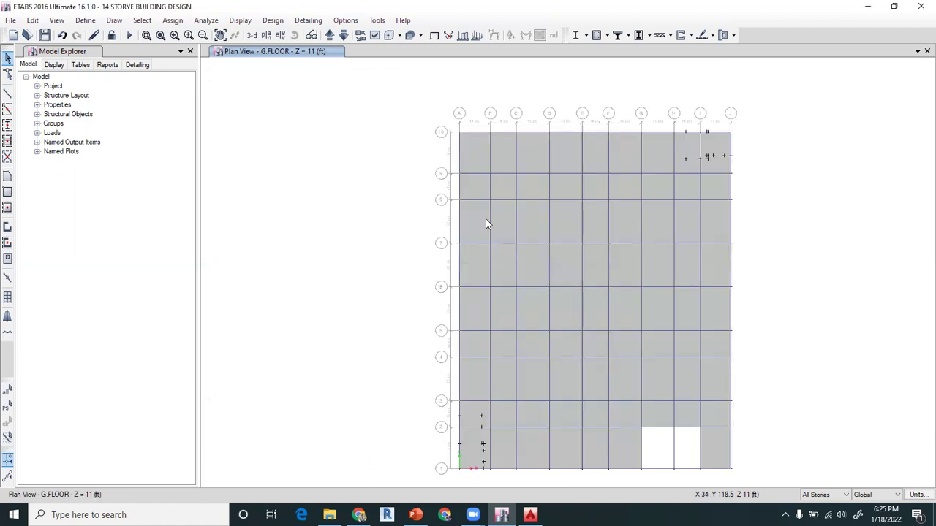
# Step: Add a 3-D view beside the plan and set the building view limits to show all stories
pyautogui.click(918, 51)
pyautogui.click(878, 78)
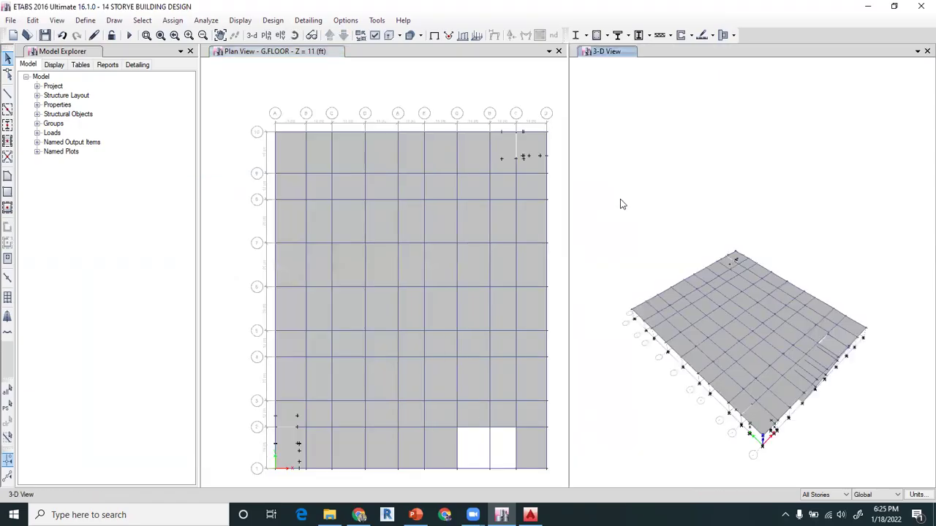
pyautogui.click(57, 20)
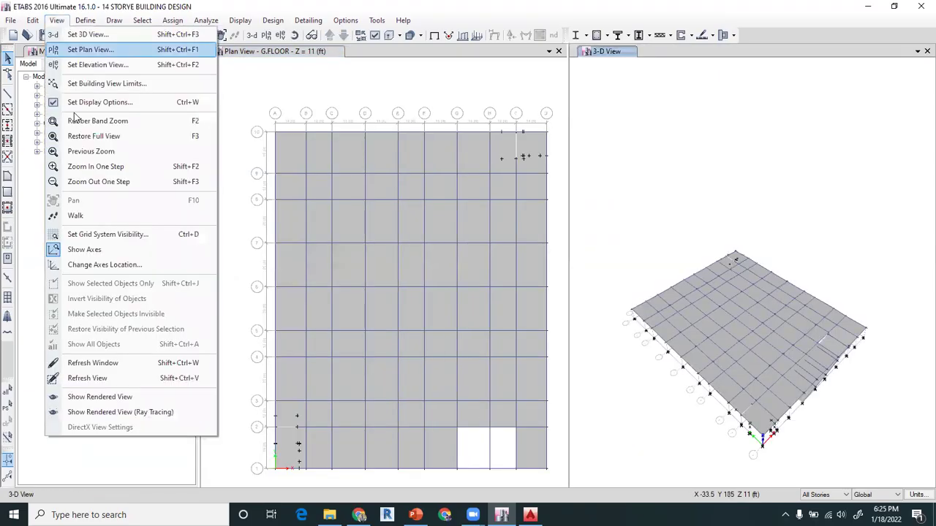
pyautogui.click(103, 83)
pyautogui.click(488, 355)
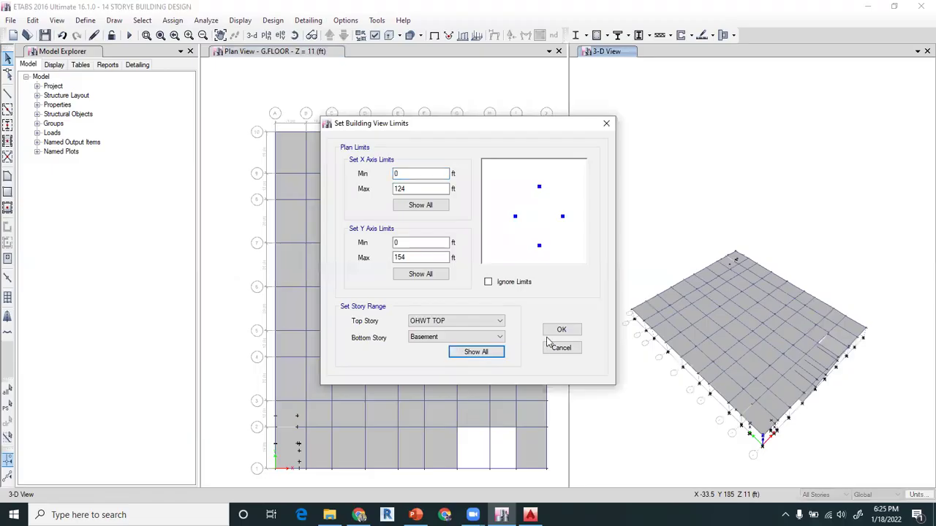
pyautogui.click(558, 331)
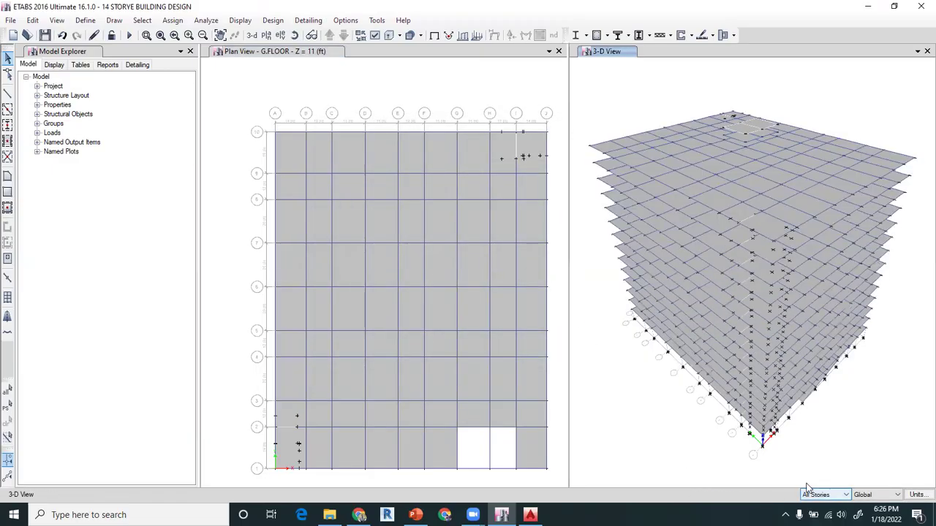
# Step: Set the story scope to Similar Stories and move the plan view up to the 2ND story
pyautogui.click(832, 496)
pyautogui.click(822, 521)
pyautogui.click(308, 71)
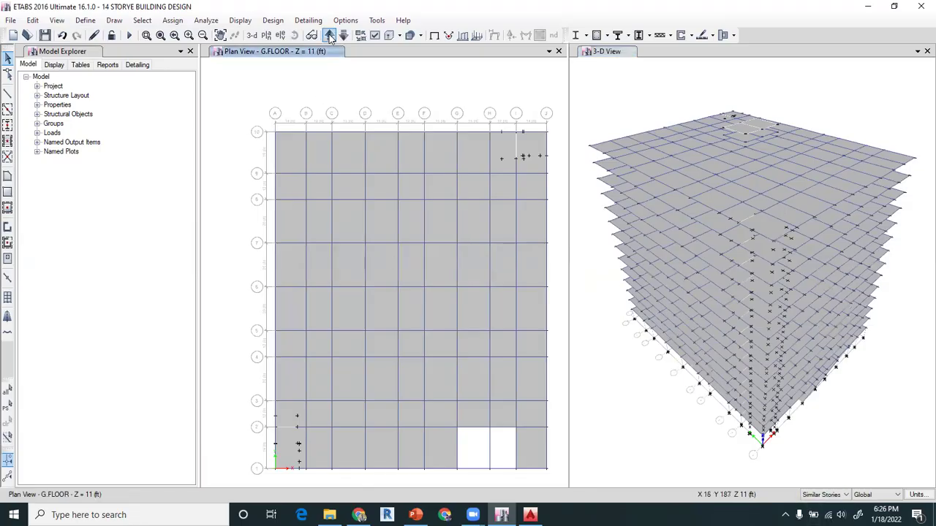
pyautogui.click(329, 35)
pyautogui.click(329, 35)
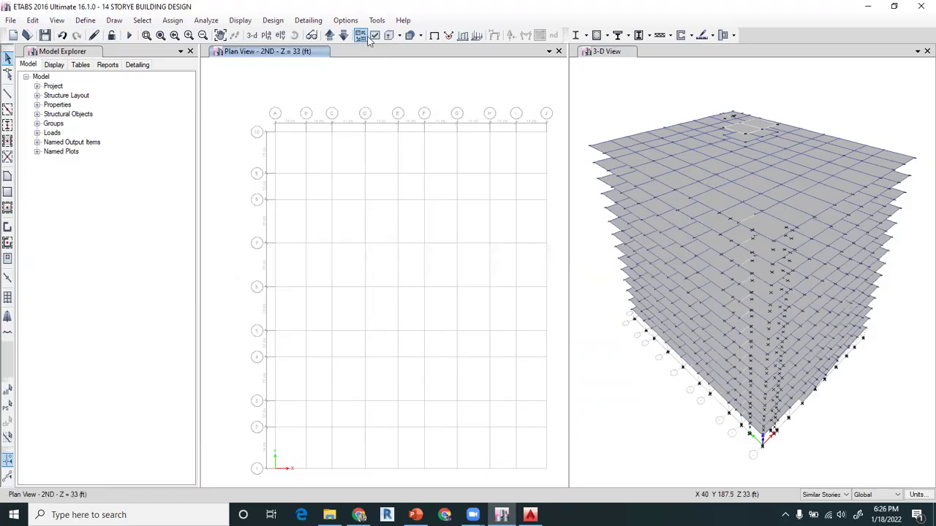
# Step: Try to bring the floor objects into the 2ND plan view by changing its display options and reselecting the story
pyautogui.hotkey('ctrl', 'w')
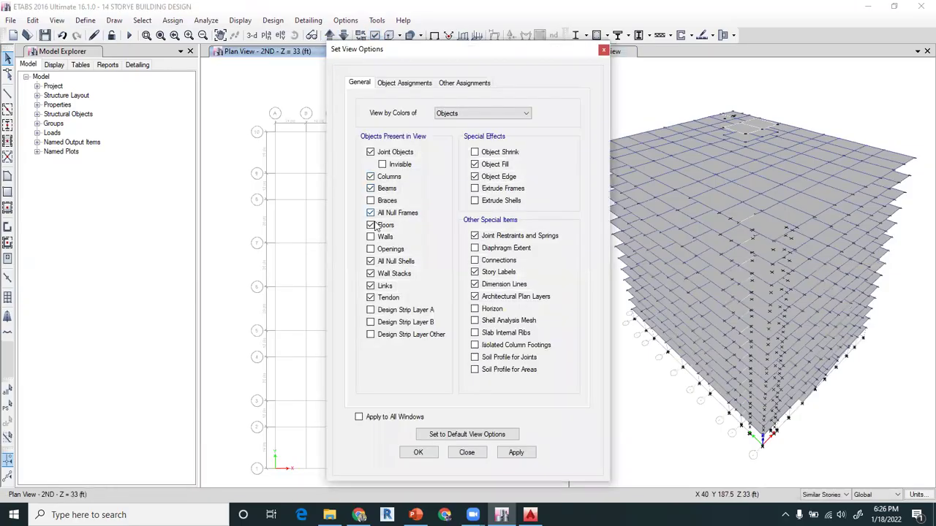
pyautogui.click(372, 226)
pyautogui.click(381, 253)
pyautogui.click(418, 453)
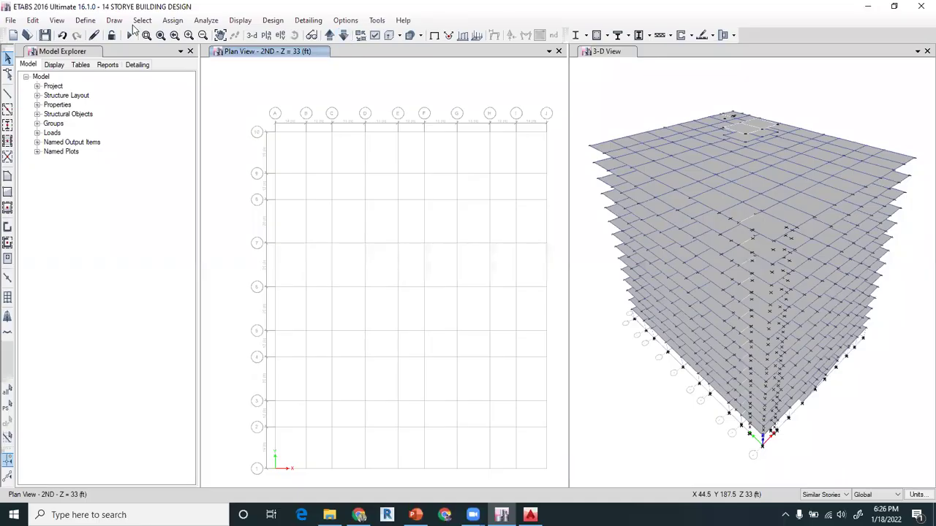
pyautogui.click(56, 19)
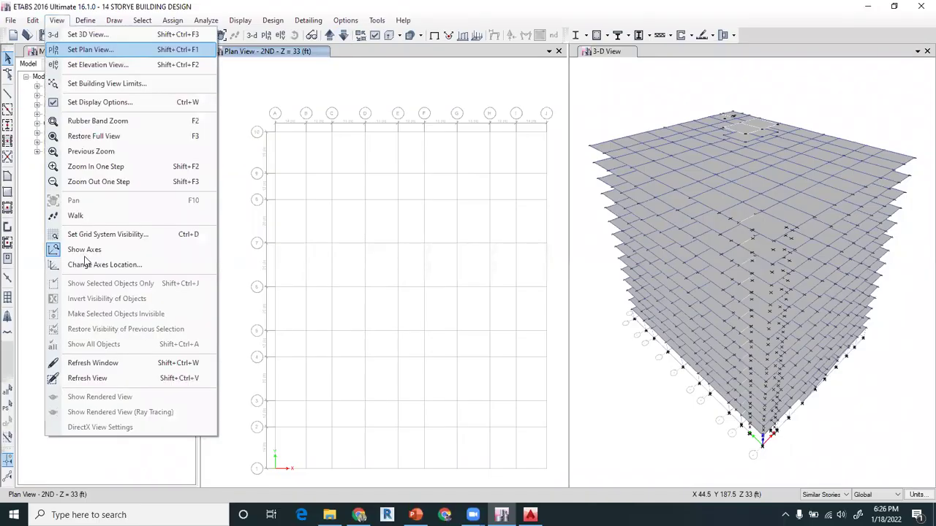
pyautogui.click(284, 93)
pyautogui.click(266, 35)
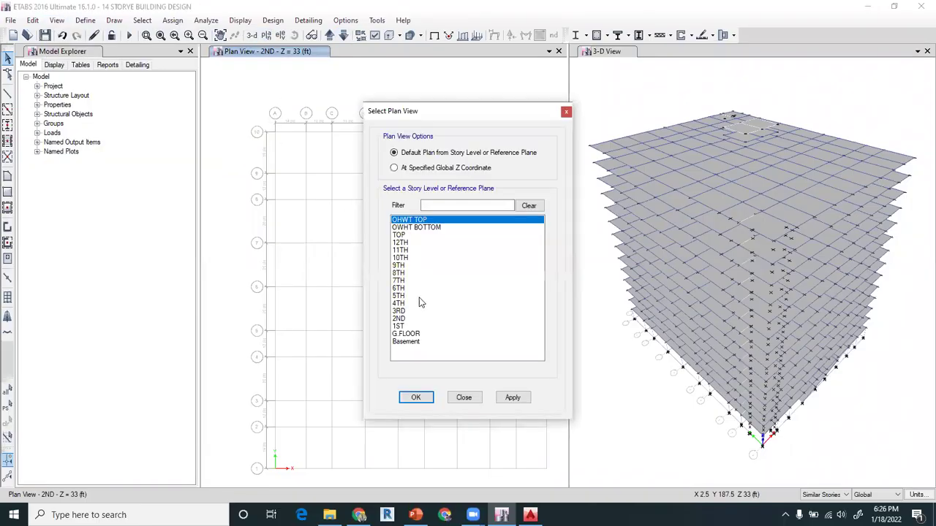
pyautogui.click(399, 319)
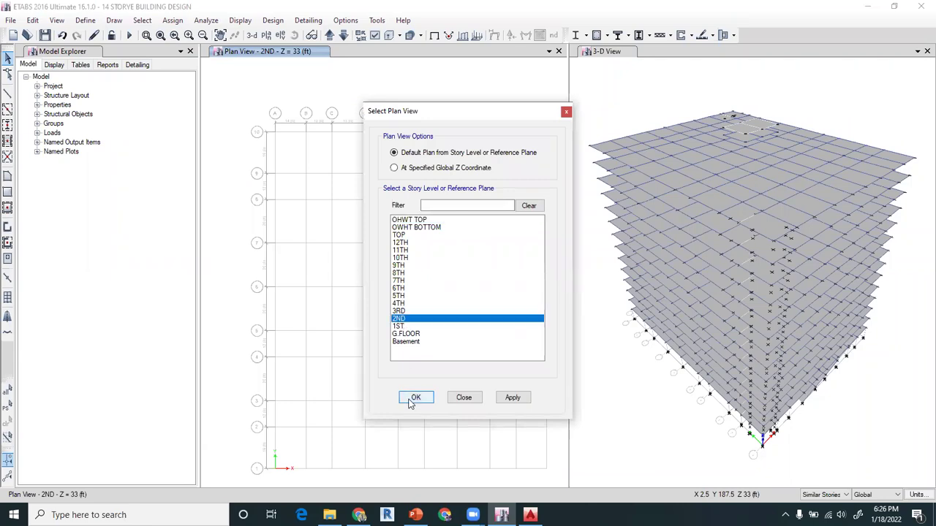
pyautogui.click(415, 398)
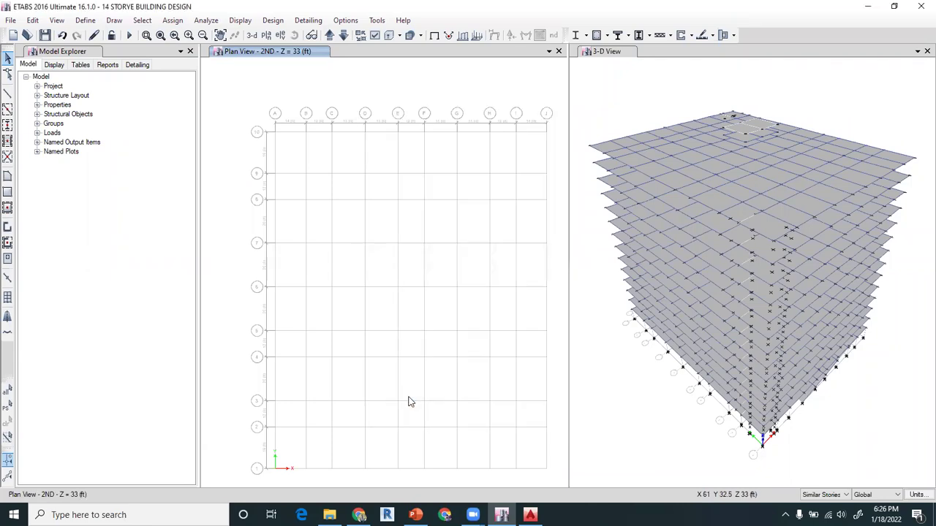
# Step: Close the blank plan window and switch the remaining 3-D window to the 2ND story plan
pyautogui.click(558, 52)
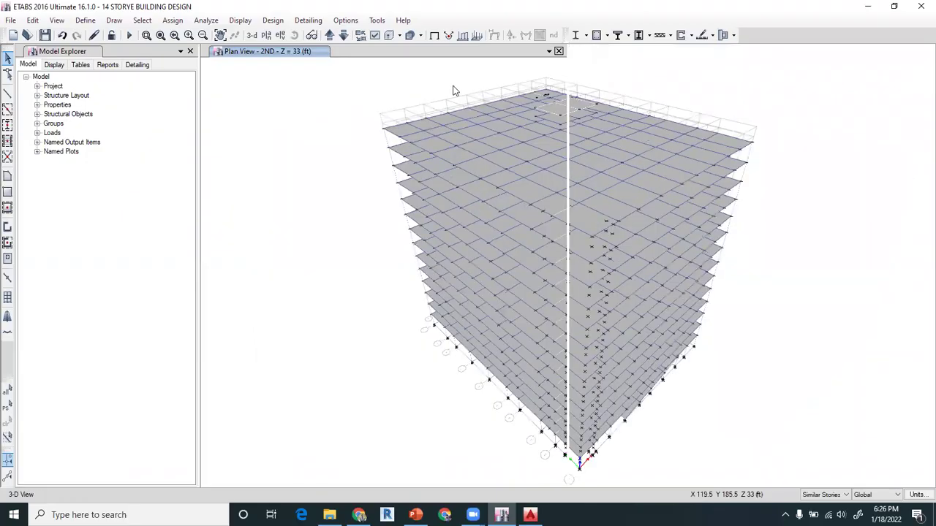
pyautogui.click(266, 35)
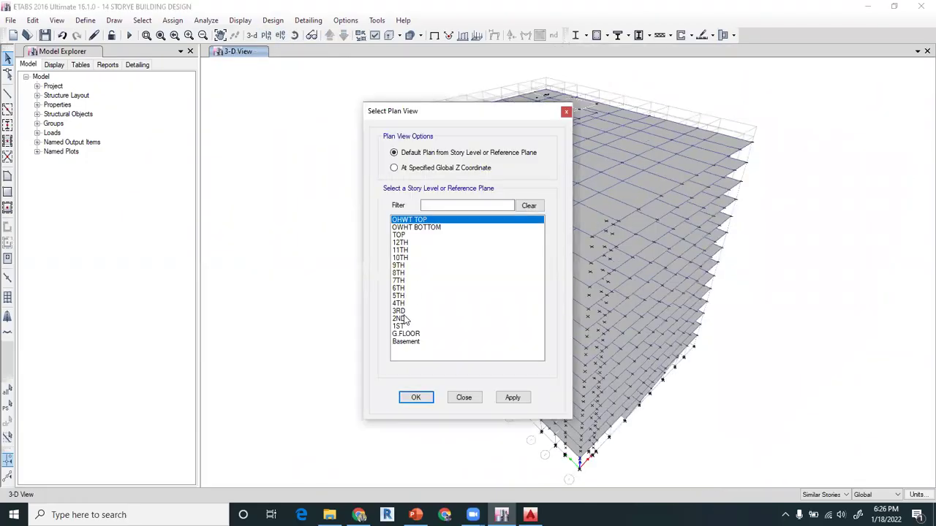
pyautogui.click(399, 319)
pyautogui.click(414, 397)
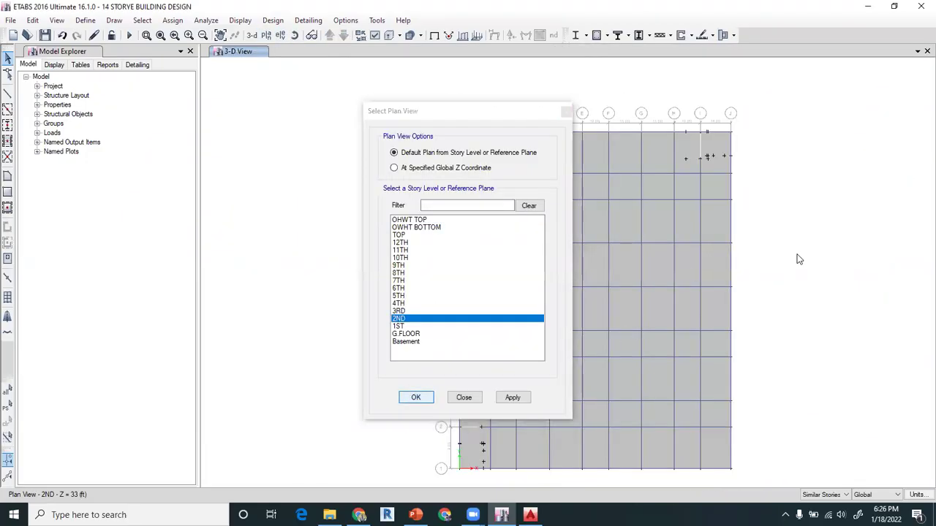
pyautogui.moveTo(801, 257); pyautogui.dragTo(717, 234, button='middle')
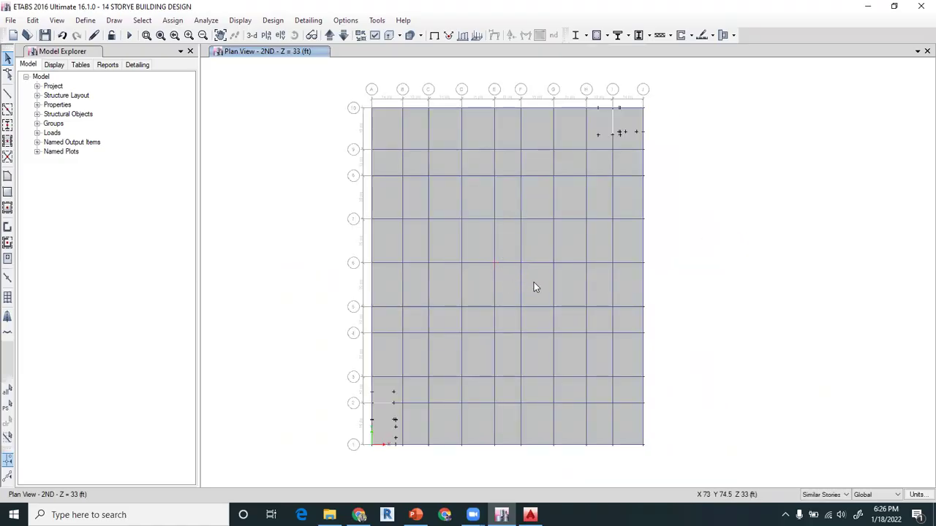
# Step: Delete the four floor panels between grids F–J and 5–6 on the 2ND and similar stories, and check the stories above
pyautogui.click(563, 288)
pyautogui.click(607, 284)
pyautogui.click(628, 286)
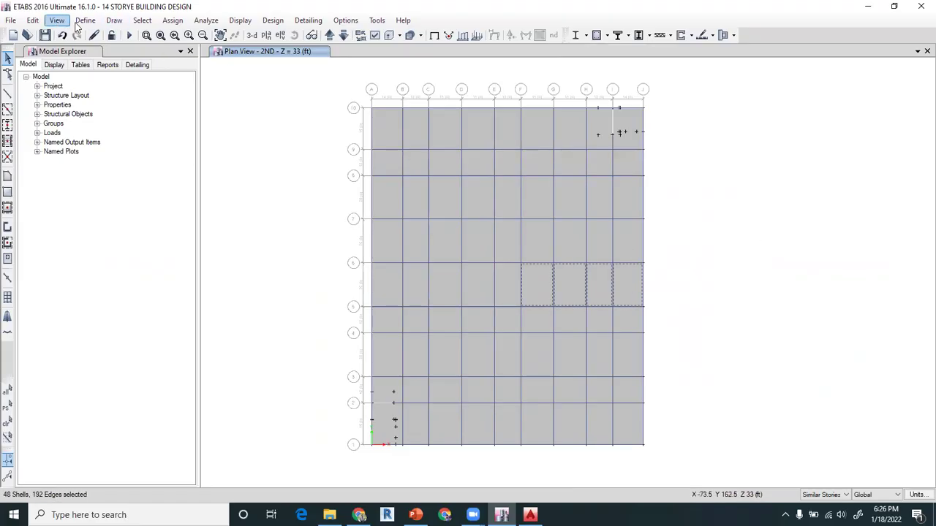
pyautogui.click(35, 21)
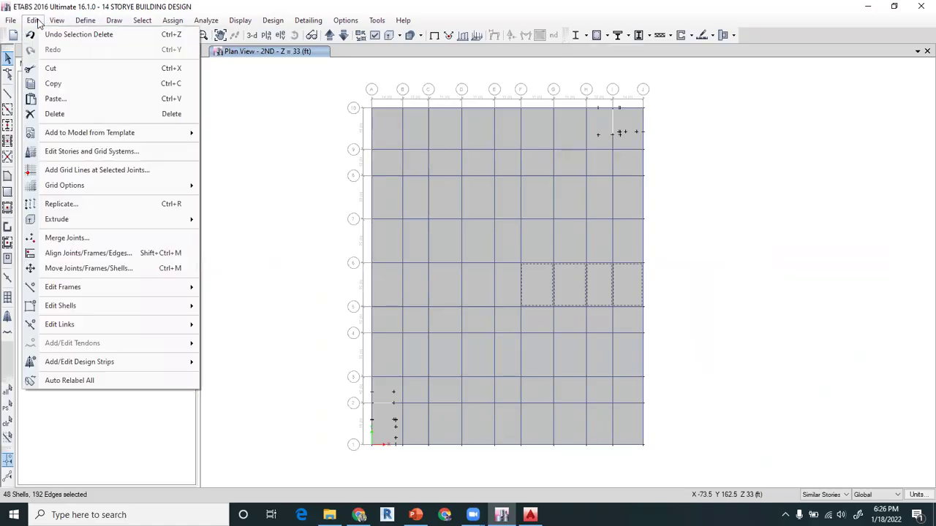
pyautogui.click(55, 114)
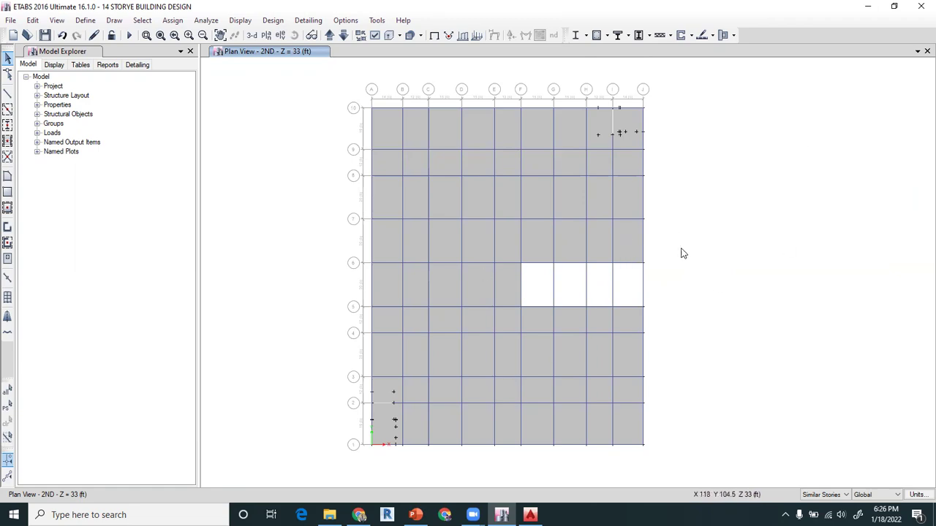
pyautogui.click(329, 35)
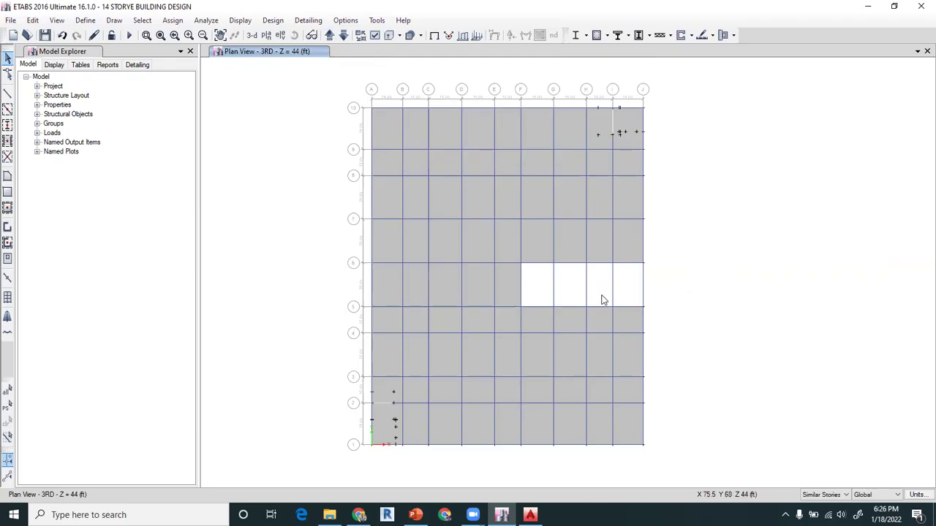
pyautogui.click(329, 36)
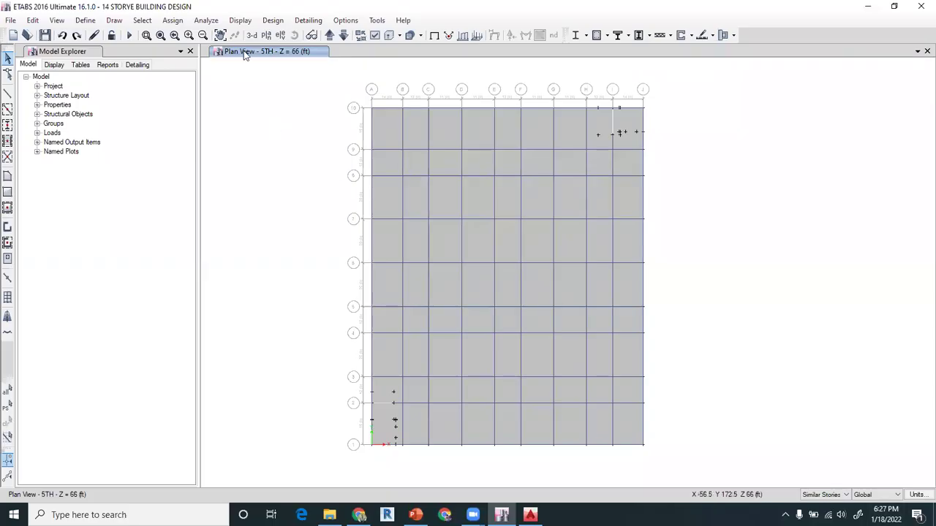
# Step: Switch the plan view to G.FLOOR and hide the beams so only floor panels can be selected
pyautogui.click(266, 37)
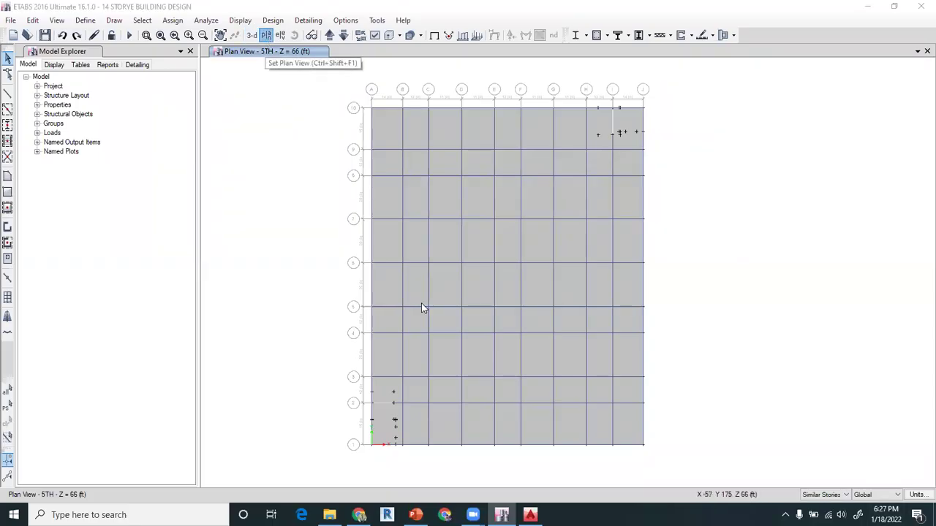
pyautogui.click(414, 334)
pyautogui.click(416, 398)
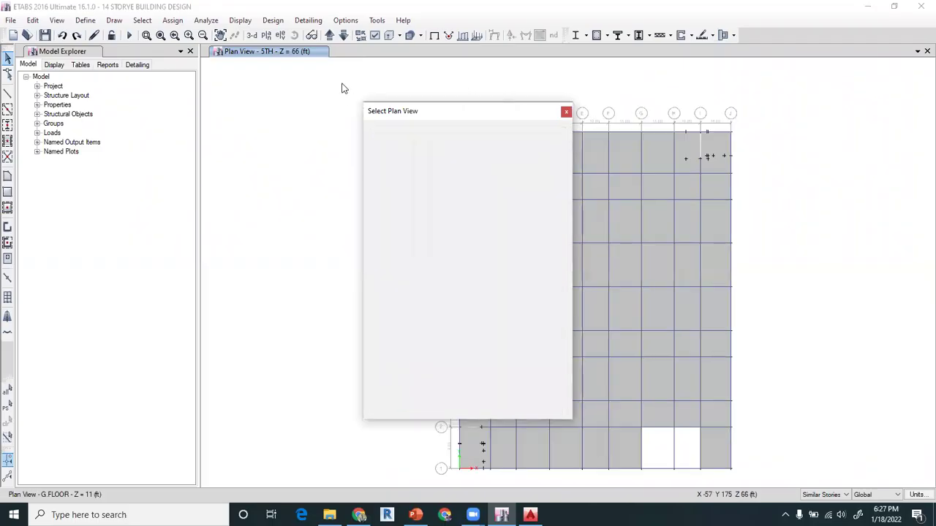
pyautogui.click(374, 35)
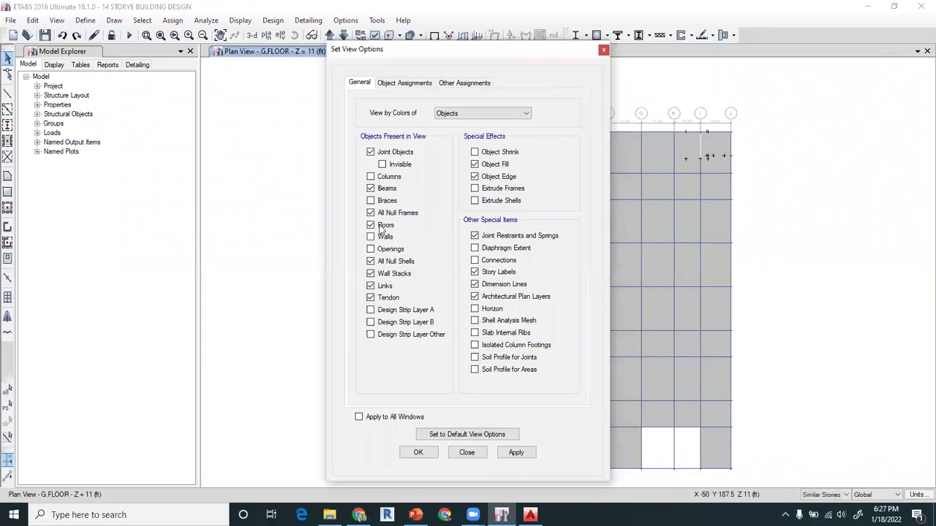
pyautogui.click(371, 188)
pyautogui.click(417, 453)
pyautogui.moveTo(397, 229); pyautogui.dragTo(368, 183, button='middle')
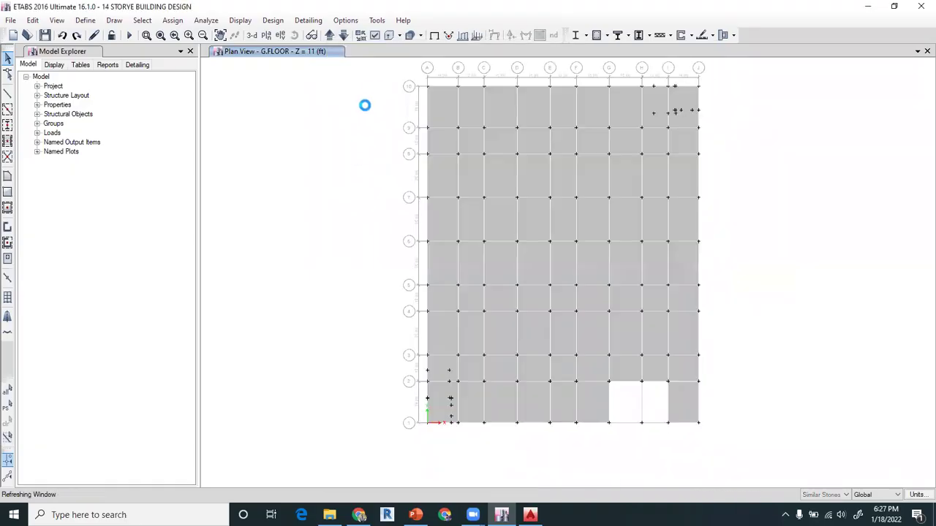
# Step: Assign a uniform LIVE gravity load of 40 lb/ft² to all floor panels of the G.FLOOR and similar stories, replacing existing loads
pyautogui.moveTo(375, 74); pyautogui.dragTo(766, 463)
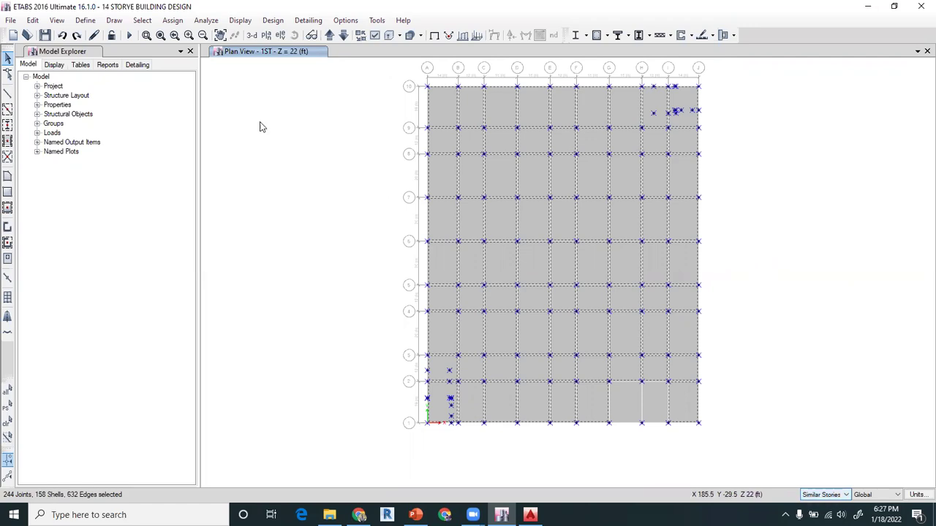
pyautogui.click(173, 19)
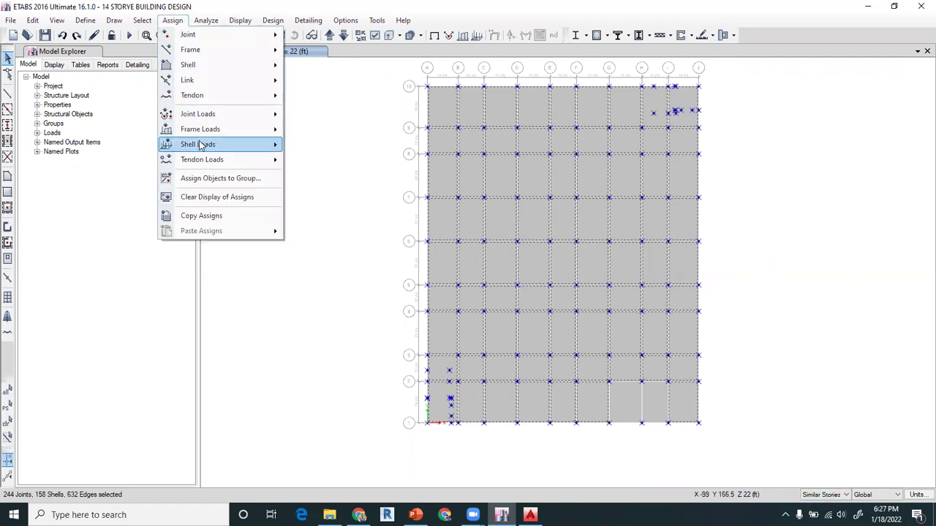
pyautogui.moveTo(199, 145)
pyautogui.click(341, 161)
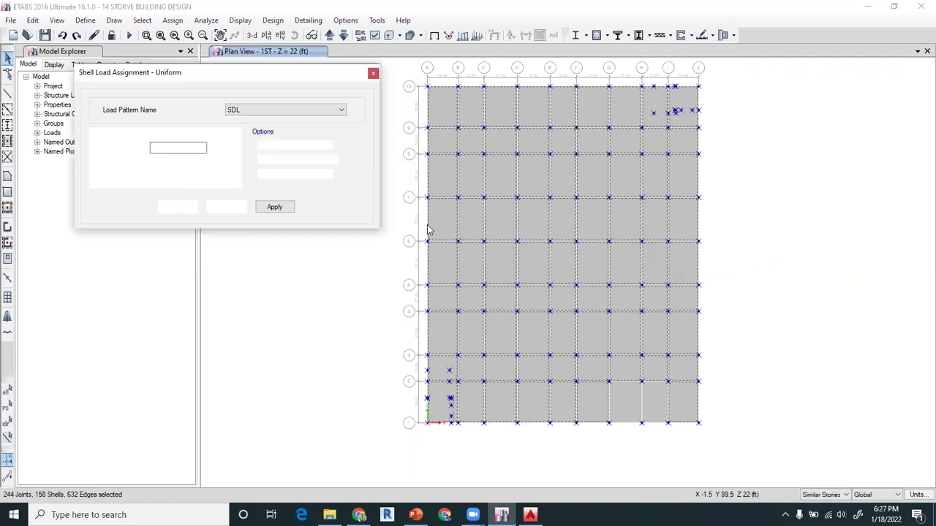
pyautogui.click(268, 111)
pyautogui.click(265, 119)
pyautogui.doubleClick(155, 148)
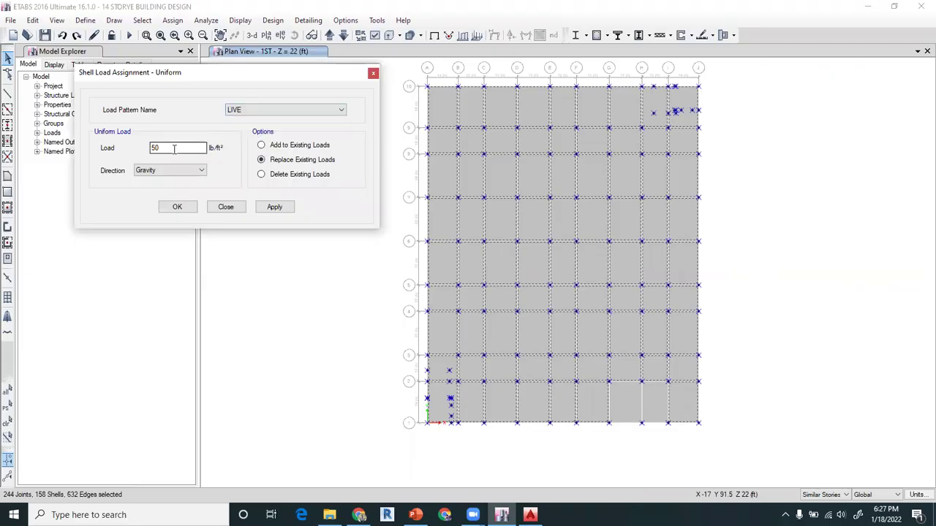
pyautogui.write('40')
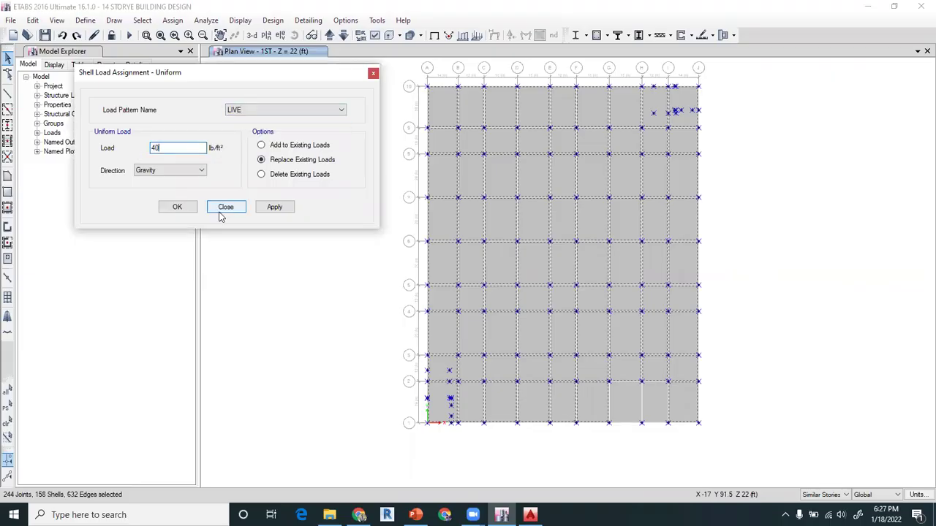
pyautogui.click(273, 209)
pyautogui.click(189, 208)
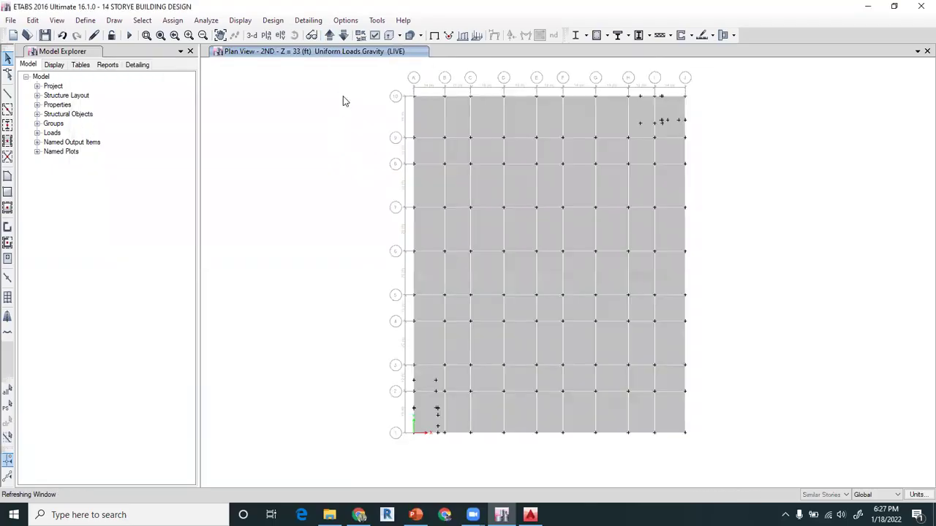
# Step: Assign a uniform LIVE gravity load of 50 lb/ft² to all floor panels of the 2ND and similar stories, and save the model
pyautogui.moveTo(345, 86); pyautogui.dragTo(744, 457)
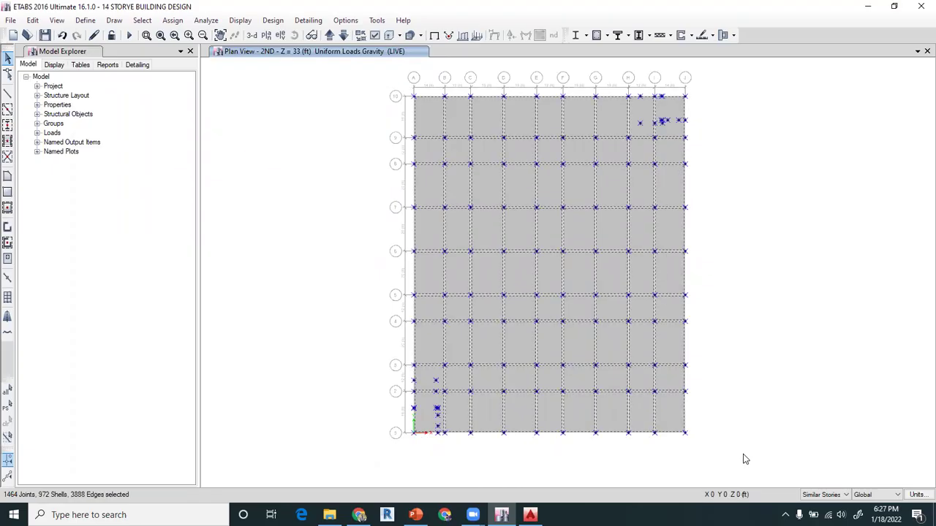
pyautogui.click(329, 36)
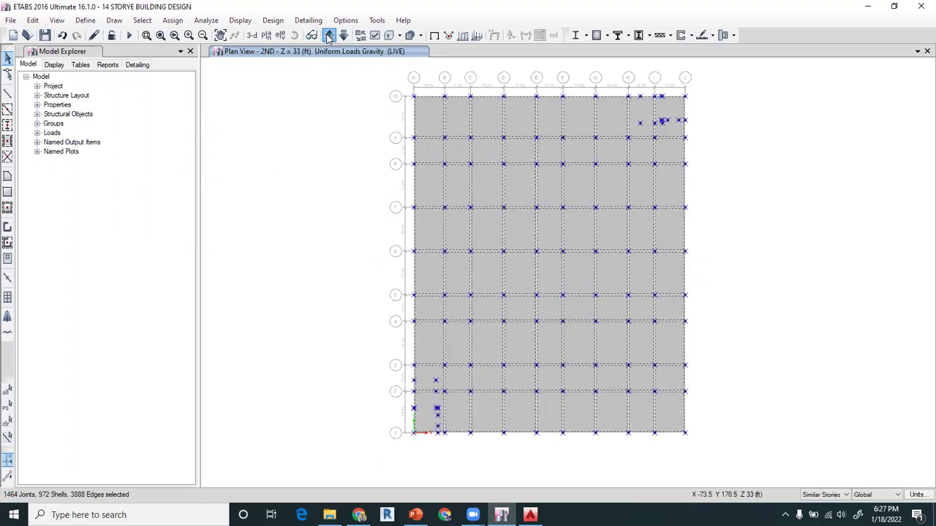
pyautogui.click(329, 36)
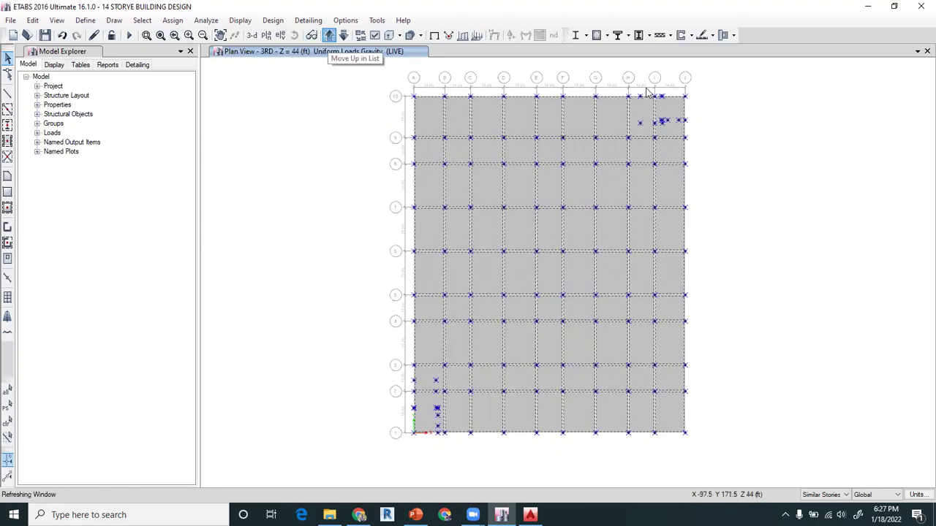
pyautogui.click(175, 22)
pyautogui.moveTo(263, 144)
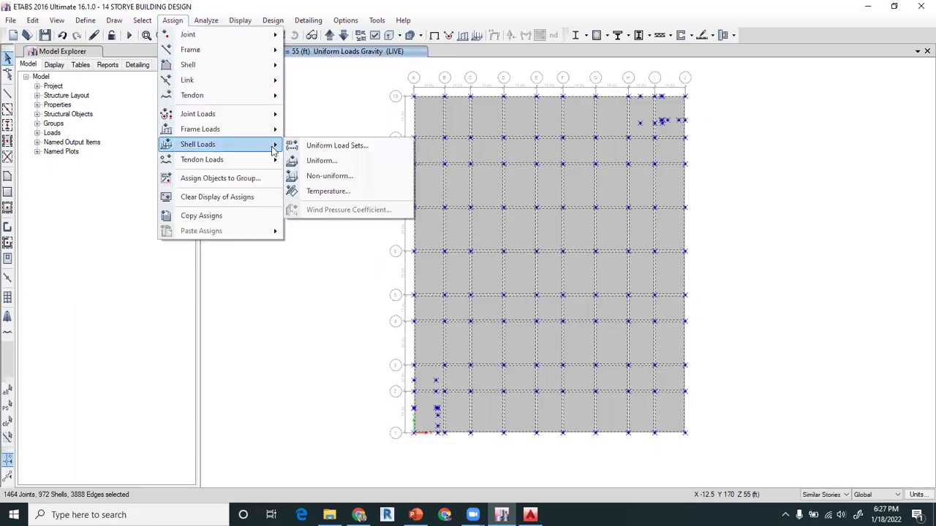
pyautogui.click(336, 162)
pyautogui.moveTo(167, 147); pyautogui.dragTo(139, 152)
pyautogui.write('50')
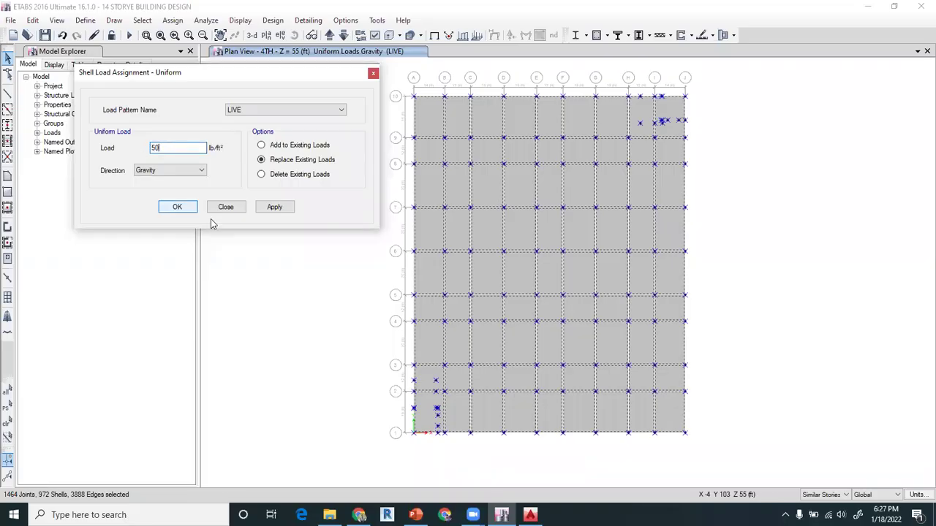
pyautogui.click(268, 207)
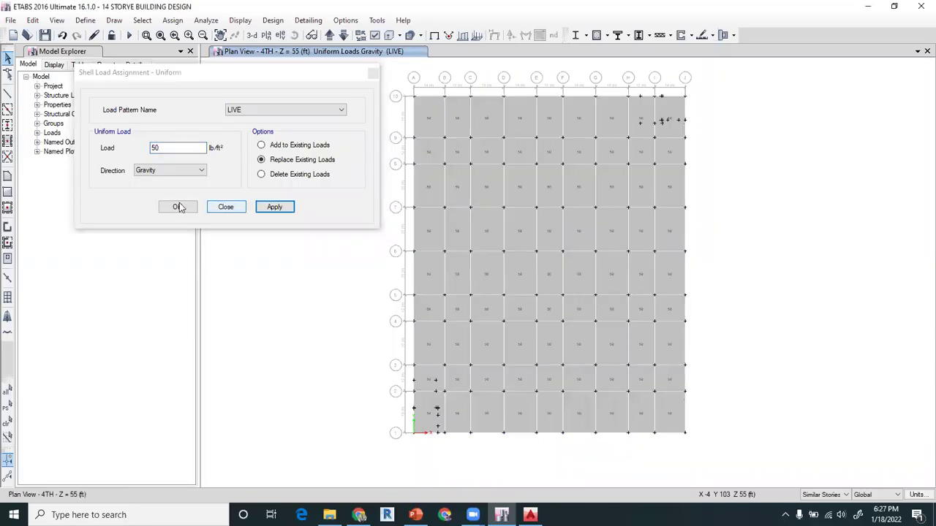
pyautogui.click(225, 207)
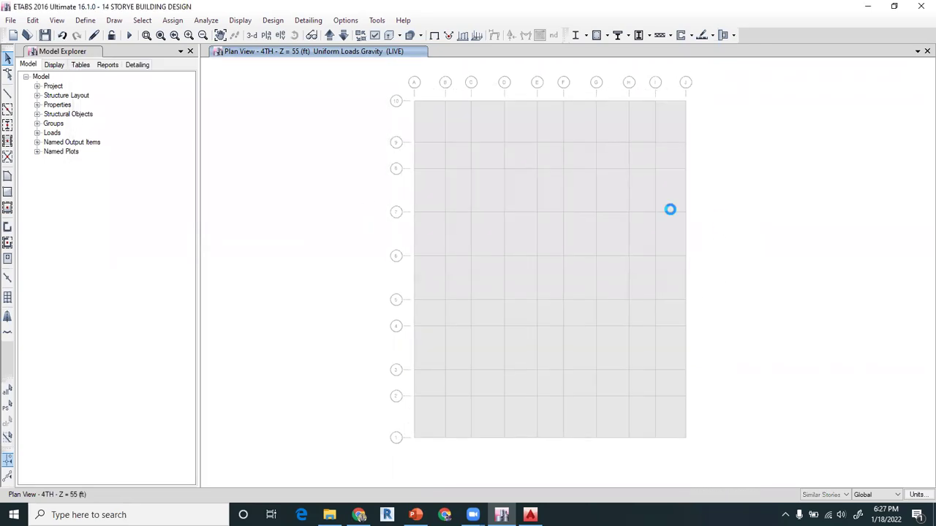
pyautogui.click(330, 36)
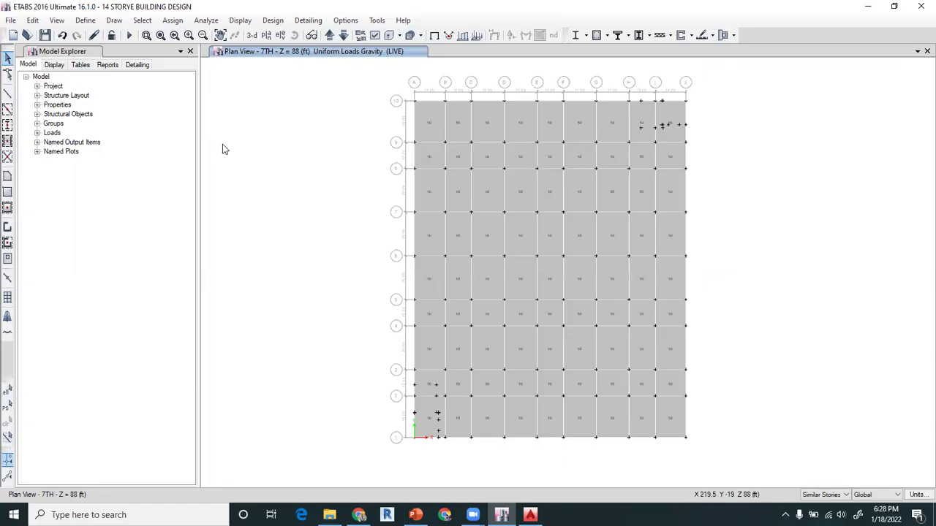
pyautogui.click(42, 36)
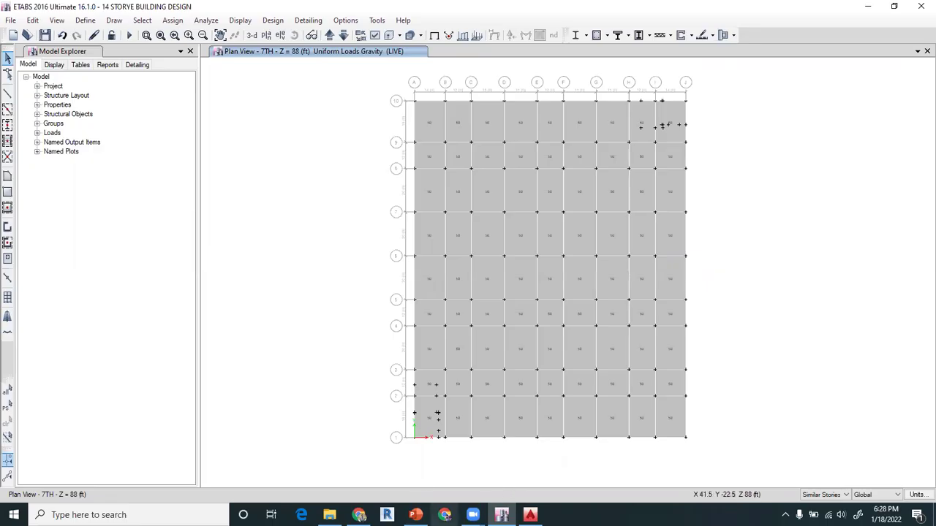
# Step: Switch to the PowerPoint presentation and open slide 7 with the ramp and parking area live load
pyautogui.click(416, 514)
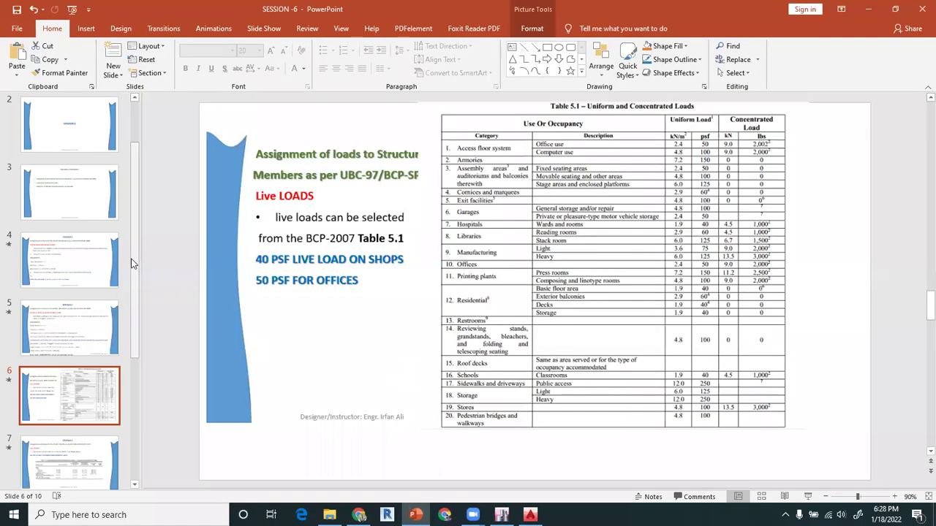
pyautogui.scroll(-3, 128, 336)
pyautogui.scroll(-2, 80, 263)
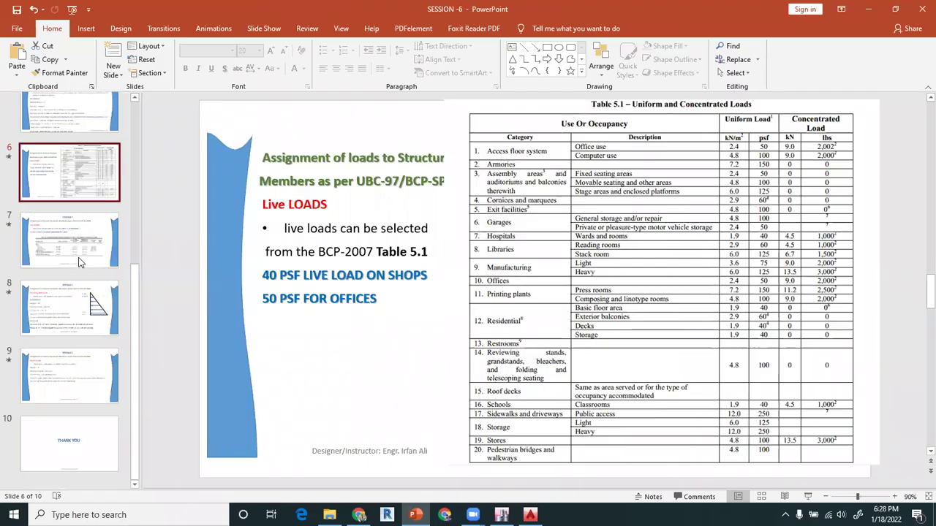
pyautogui.click(75, 246)
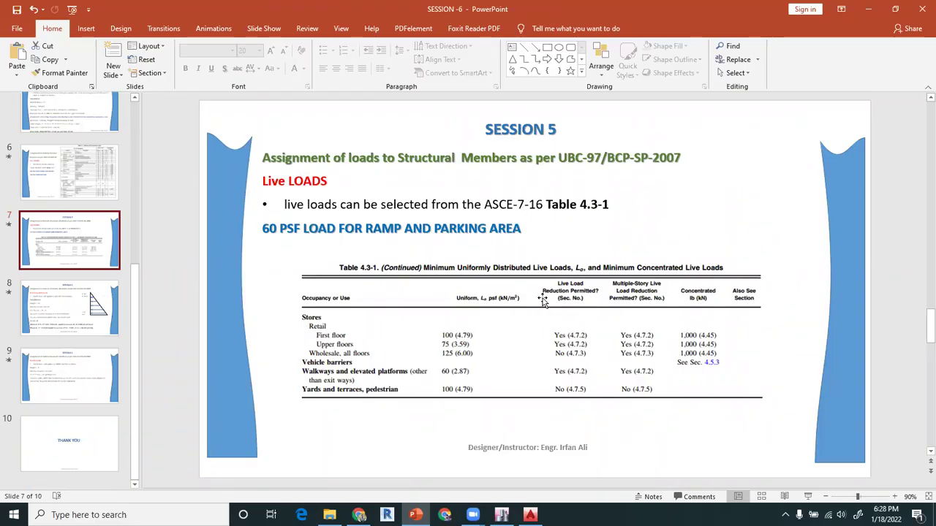
# Step: Enlarge the Table 4.3-1 live load picture on the slide and shift it slightly sideways
pyautogui.click(288, 256)
pyautogui.moveTo(282, 256); pyautogui.dragTo(208, 230)
pyautogui.moveTo(361, 293); pyautogui.dragTo(399, 292)
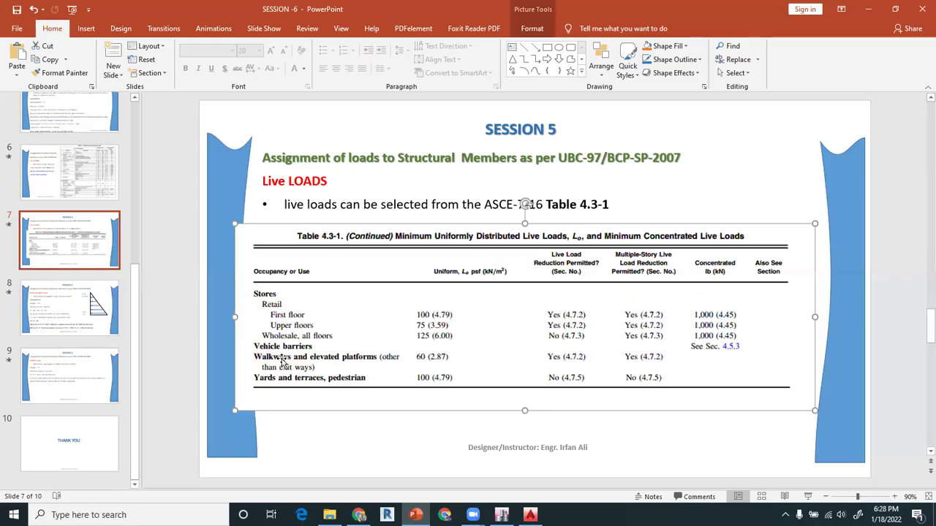
pyautogui.moveTo(403, 348); pyautogui.dragTo(370, 360)
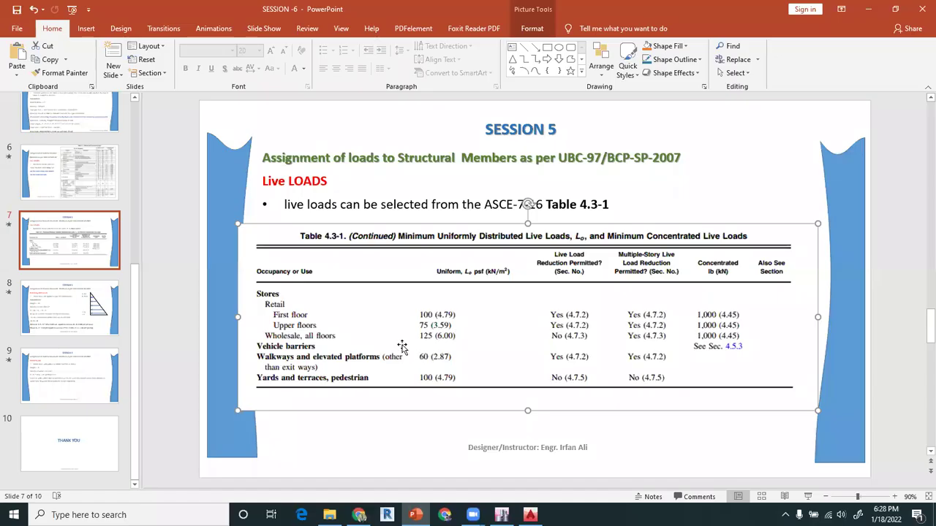
pyautogui.moveTo(418, 342); pyautogui.dragTo(426, 343)
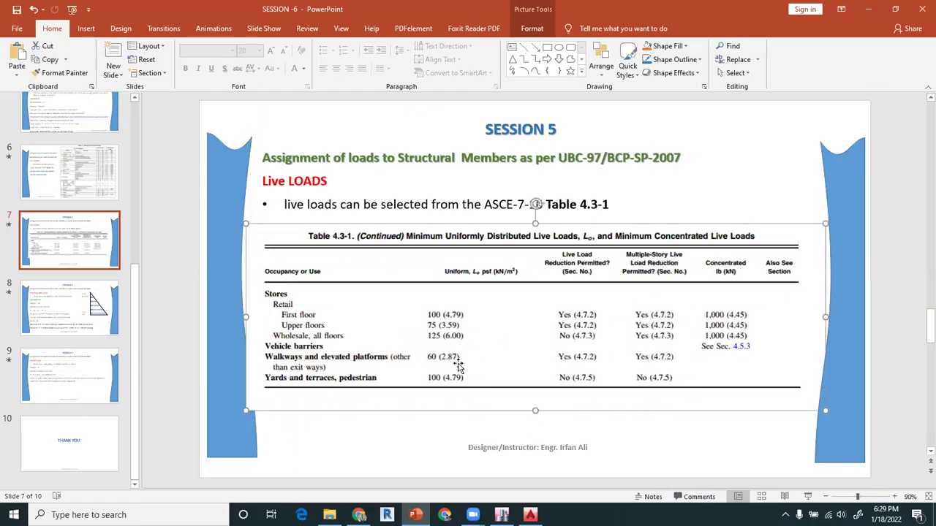
# Step: Switch to the AutoCAD plaza drawing and examine the parking, shop and office levels in Section A-A
pyautogui.click(530, 515)
pyautogui.scroll(-3, 351, 260)
pyautogui.scroll(10, 380, 268)
pyautogui.moveTo(593, 338); pyautogui.dragTo(284, 243, button='middle')
pyautogui.scroll(2, 480, 284)
pyautogui.scroll(2, 480, 285)
pyautogui.moveTo(483, 299); pyautogui.dragTo(483, 309, button='middle')
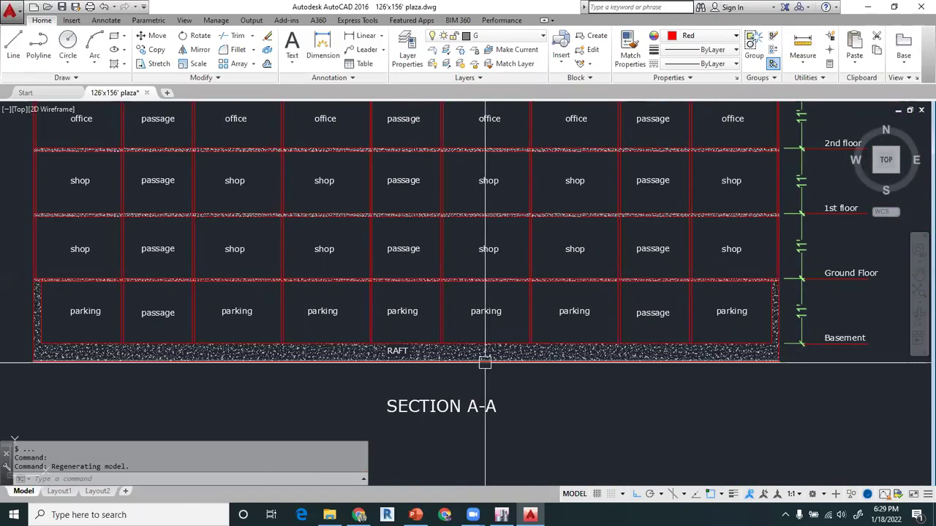
pyautogui.click(560, 361)
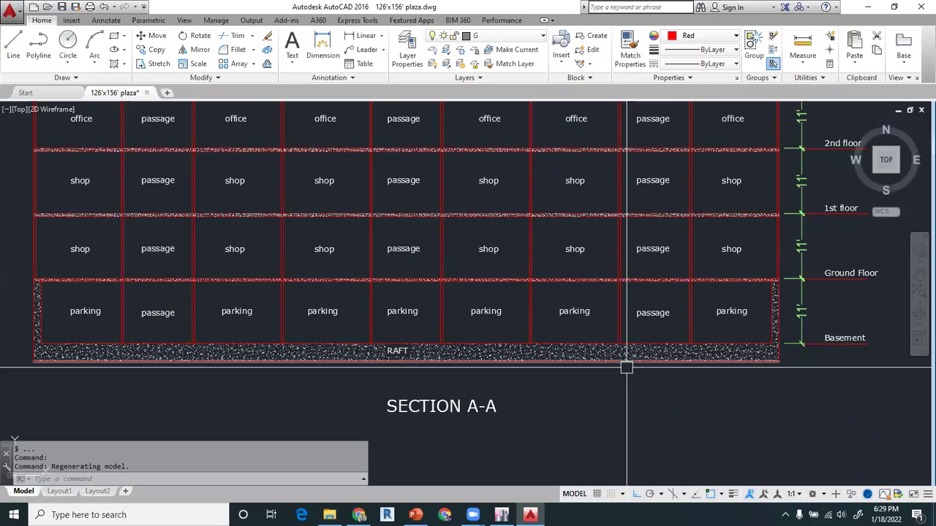
pyautogui.moveTo(595, 338); pyautogui.dragTo(544, 345, button='middle')
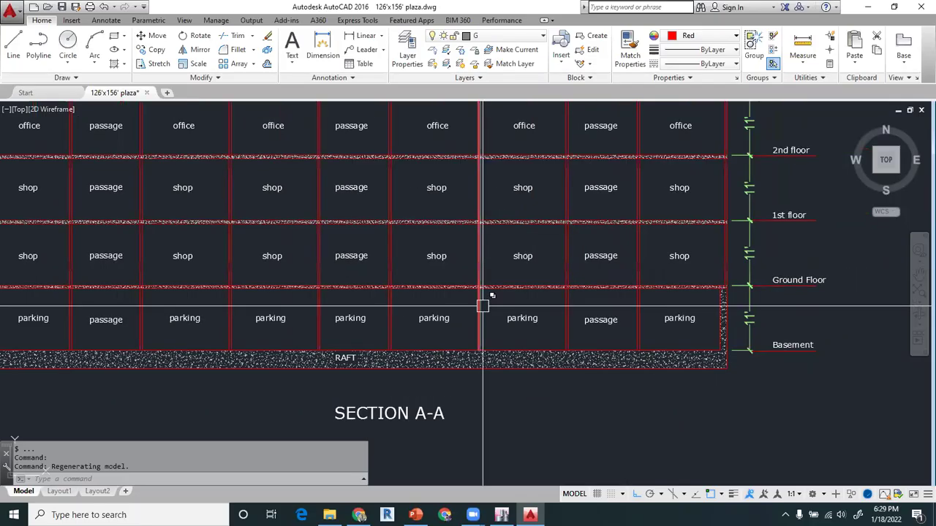
# Step: Examine the ramp and the surrounding parking bays in the basement plan
pyautogui.scroll(-10, 483, 306)
pyautogui.scroll(6, 483, 316)
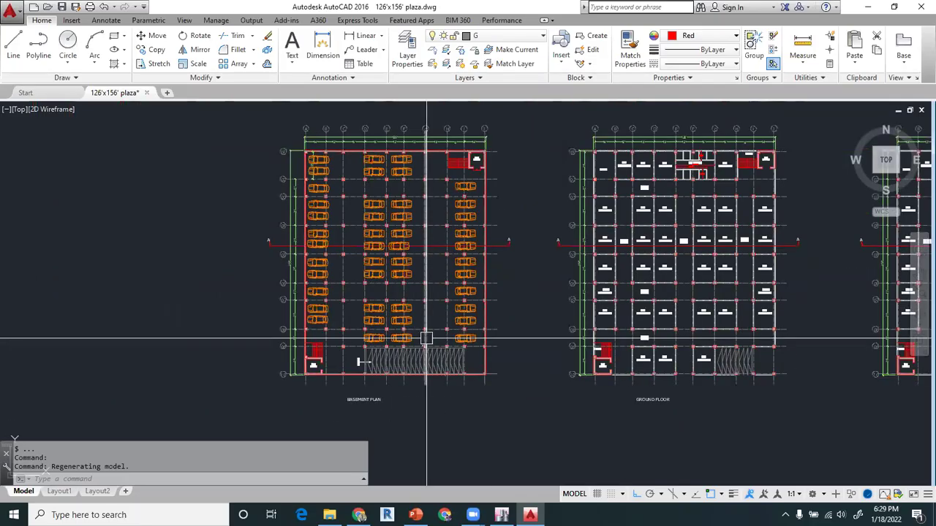
pyautogui.scroll(6, 426, 338)
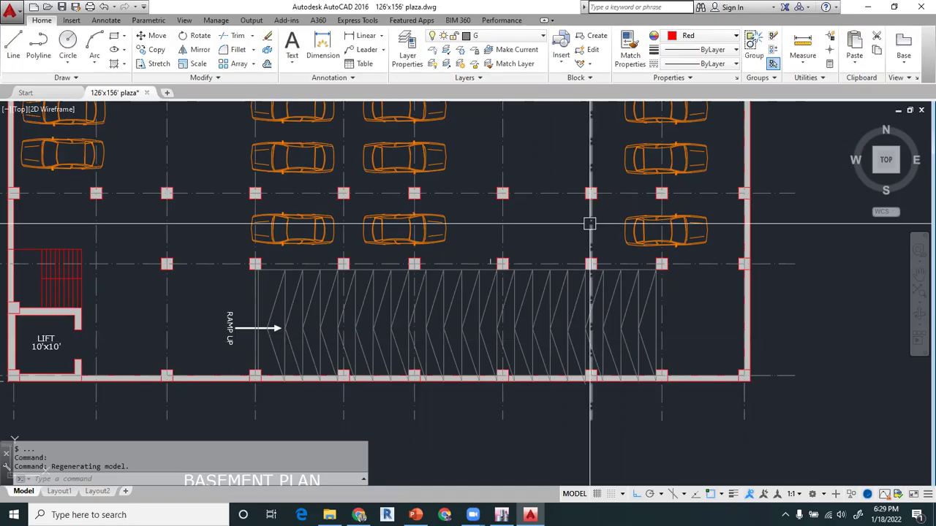
pyautogui.moveTo(454, 410); pyautogui.dragTo(472, 425, button='middle')
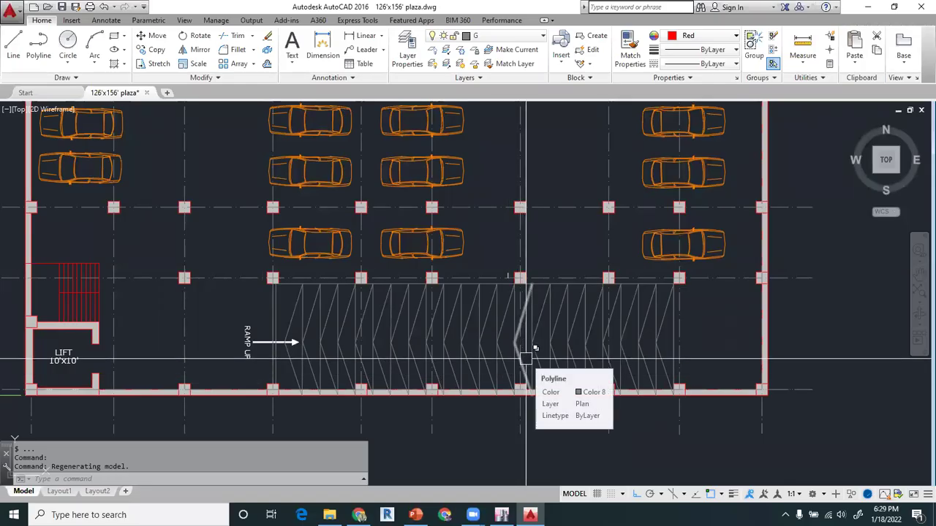
pyautogui.moveTo(473, 515)
pyautogui.click(502, 472)
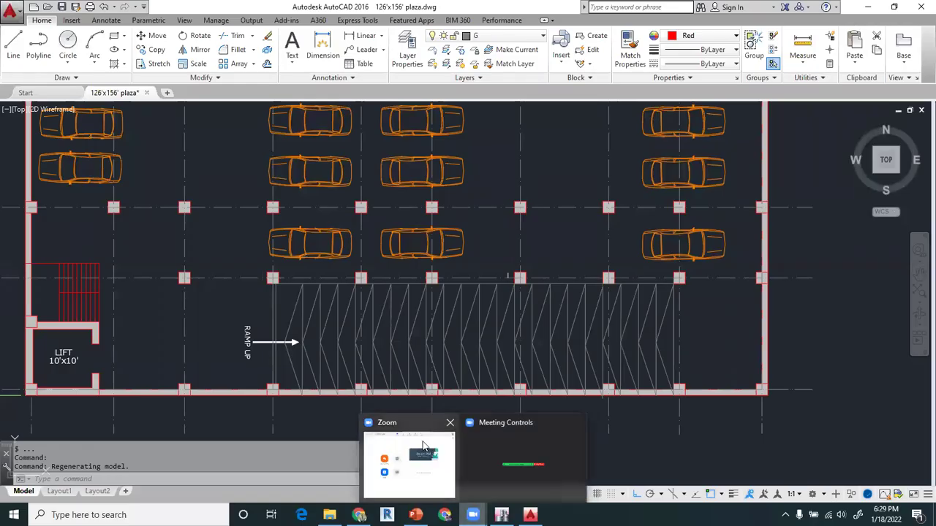
pyautogui.click(502, 468)
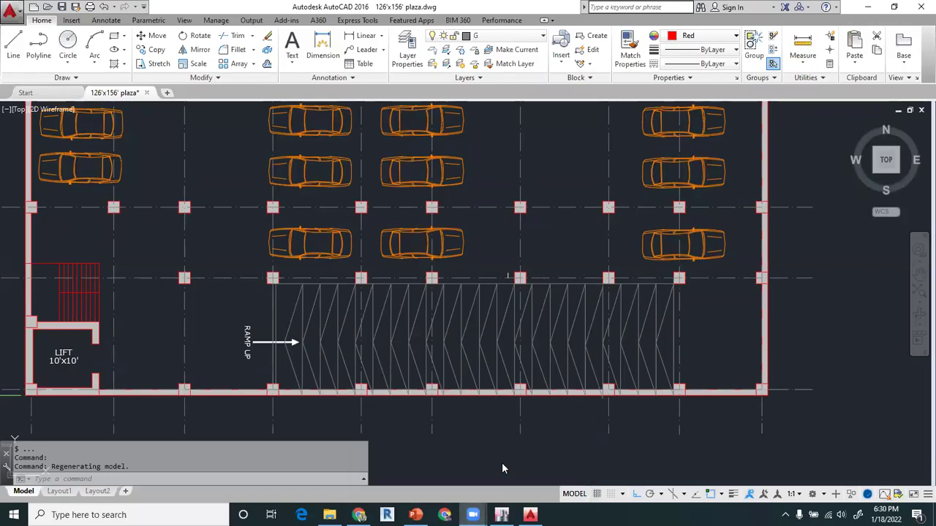
pyautogui.click(698, 6)
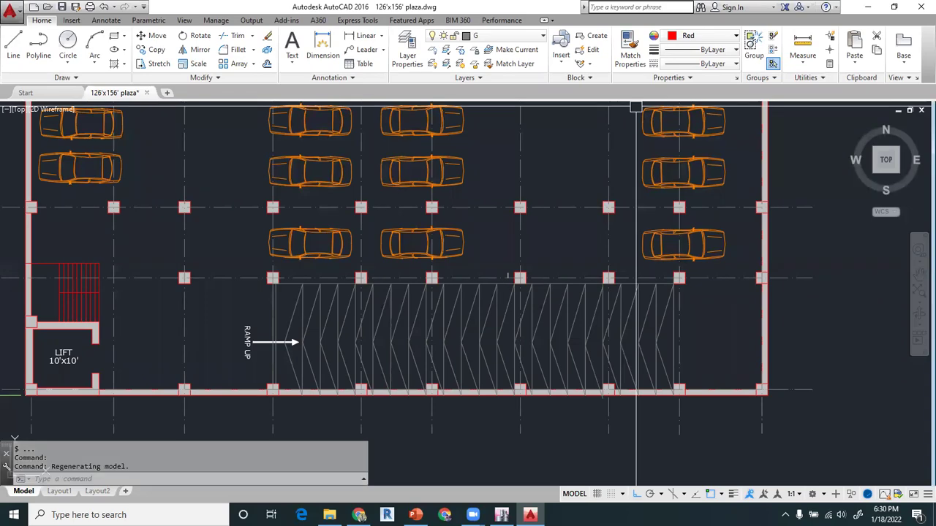
# Step: Examine the ramp in the basement plan and the parking level in Section A-A of the plaza drawing
pyautogui.scroll(-5, 458, 364)
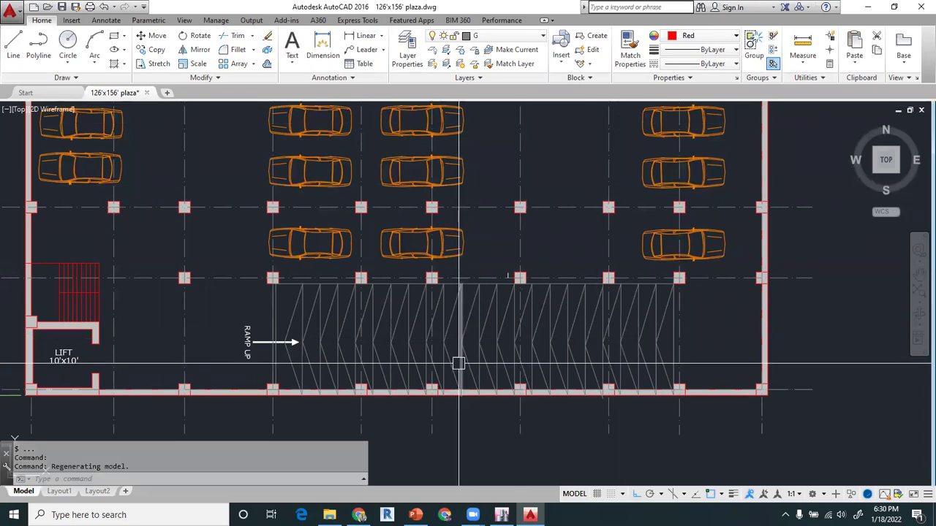
pyautogui.scroll(3, 470, 359)
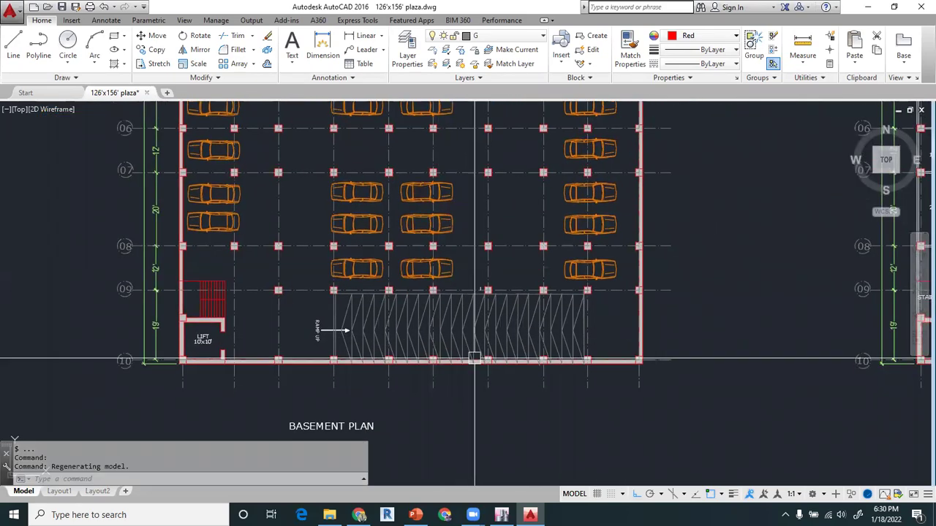
pyautogui.scroll(4, 458, 321)
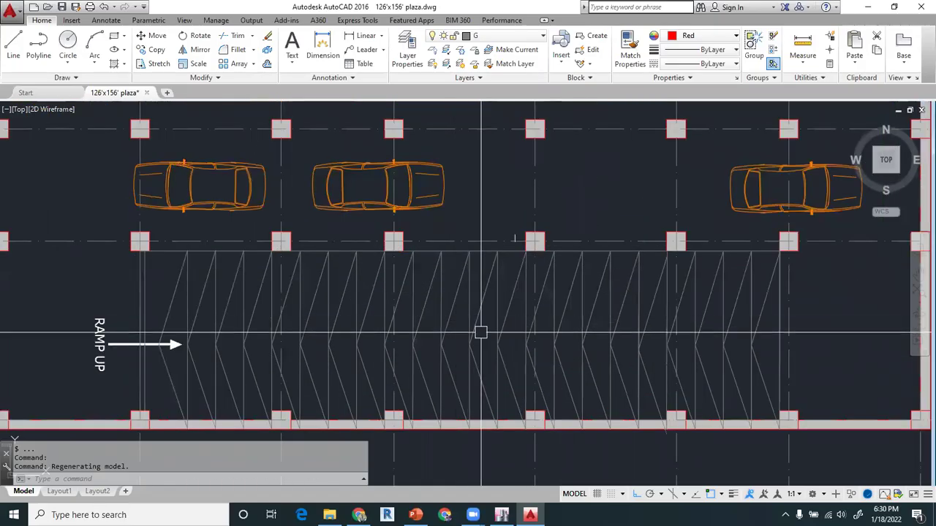
pyautogui.scroll(-5, 487, 341)
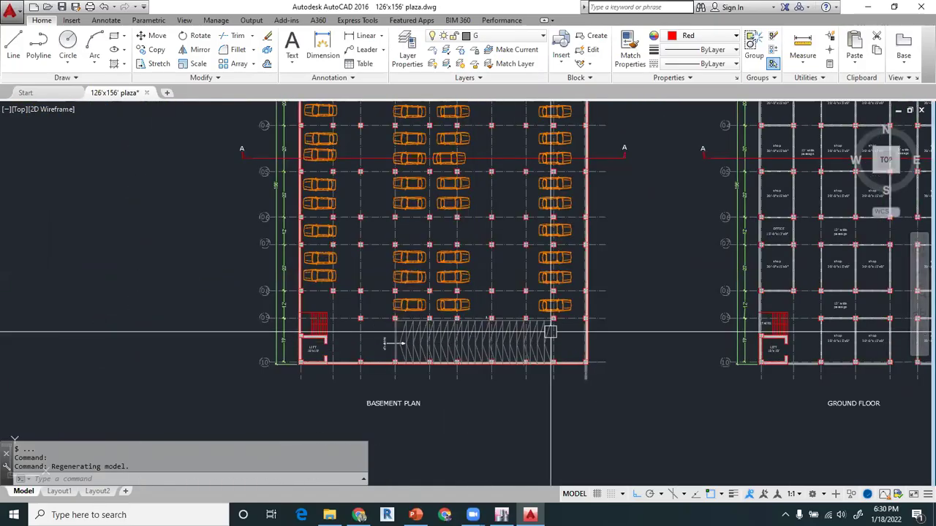
pyautogui.moveTo(506, 275); pyautogui.dragTo(506, 276, button='middle')
pyautogui.scroll(-2, 490, 330)
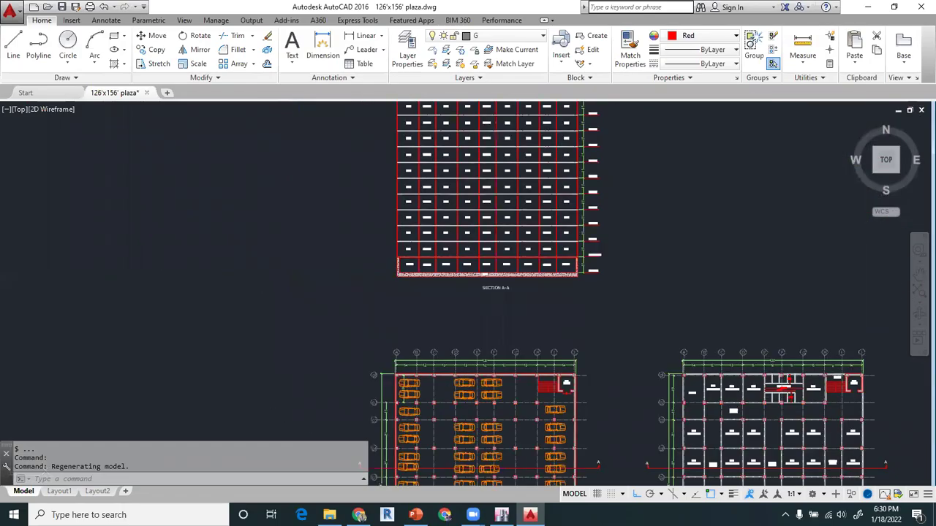
pyautogui.scroll(8, 484, 275)
pyautogui.scroll(-4, 486, 307)
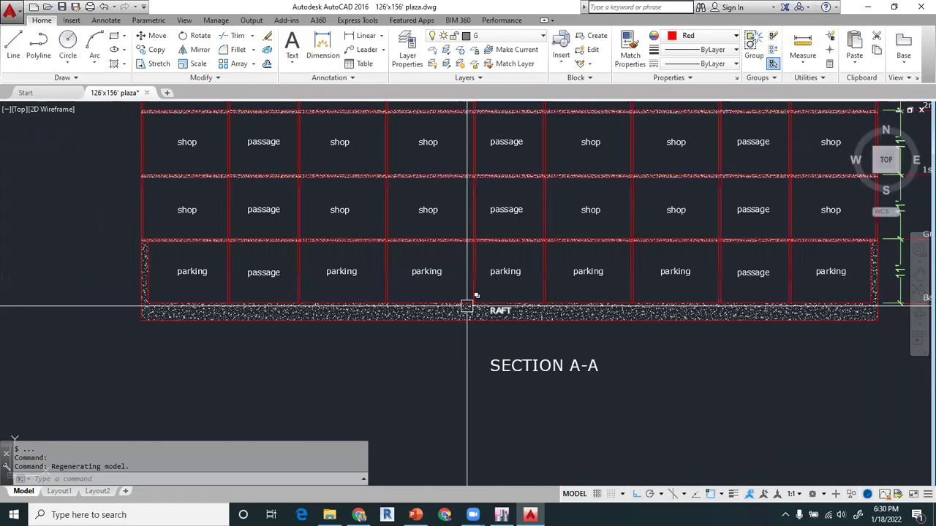
pyautogui.scroll(-2, 467, 307)
pyautogui.scroll(-3, 528, 255)
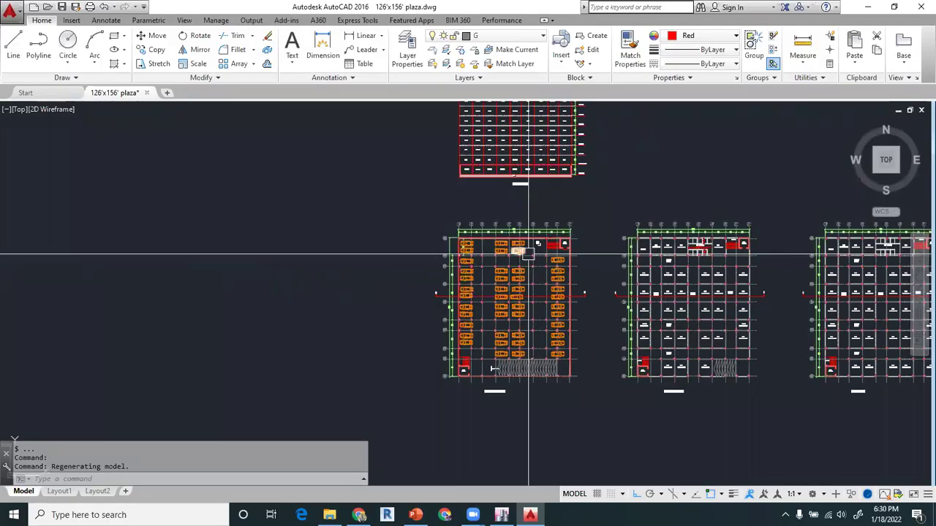
# Step: Switch to ETABS and select all shells with the slab property RAMP 9"
pyautogui.hotkey('alt', 'Tab')
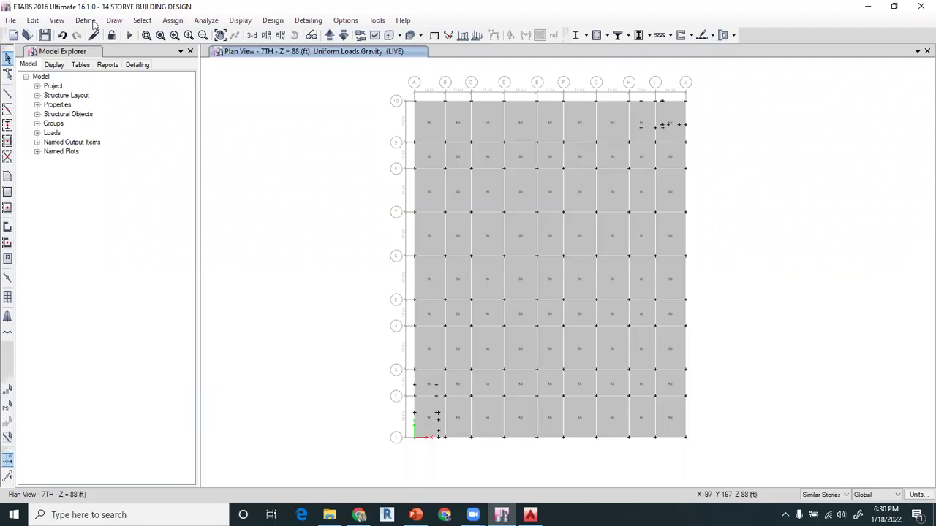
pyautogui.click(168, 21)
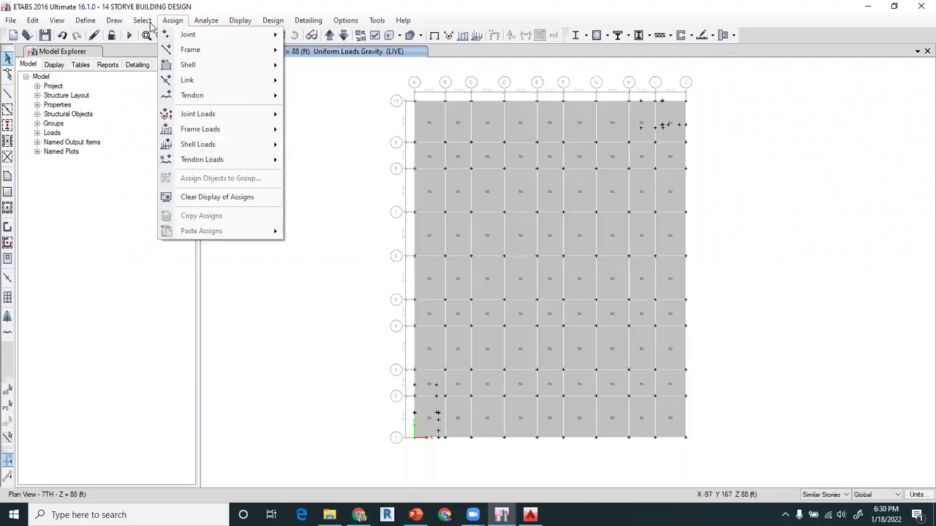
pyautogui.moveTo(142, 20)
pyautogui.click(161, 35)
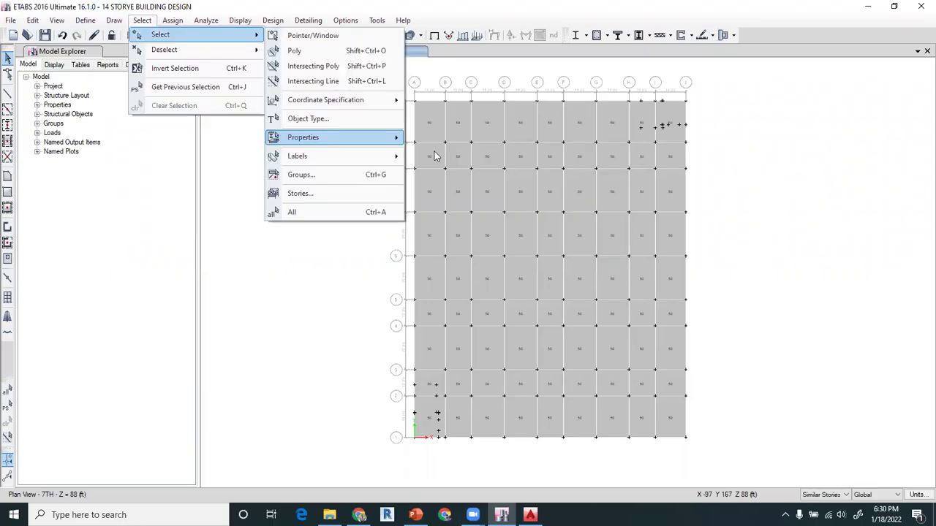
pyautogui.click(433, 216)
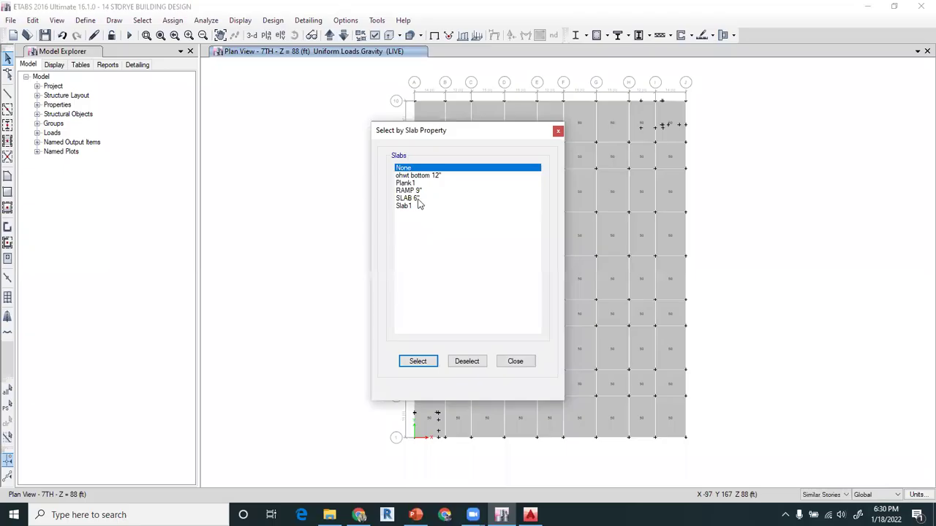
pyautogui.click(415, 191)
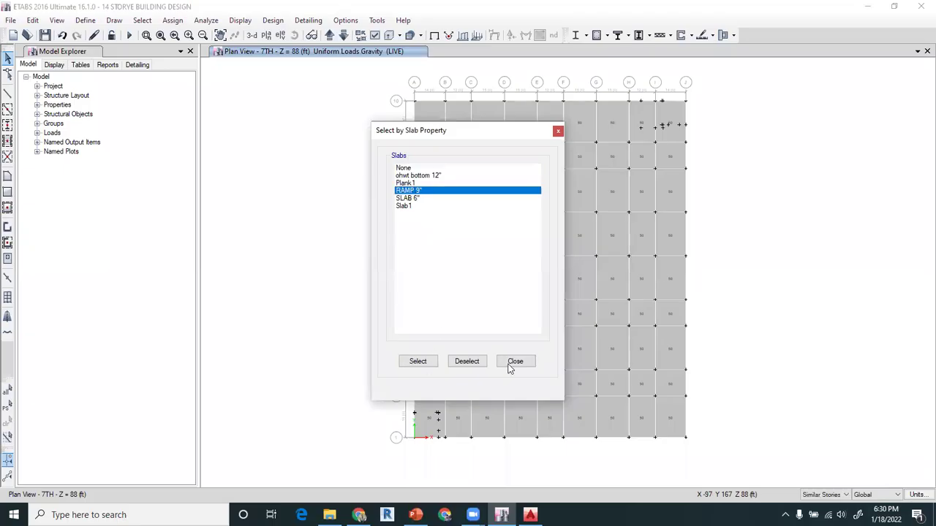
pyautogui.press('Escape')
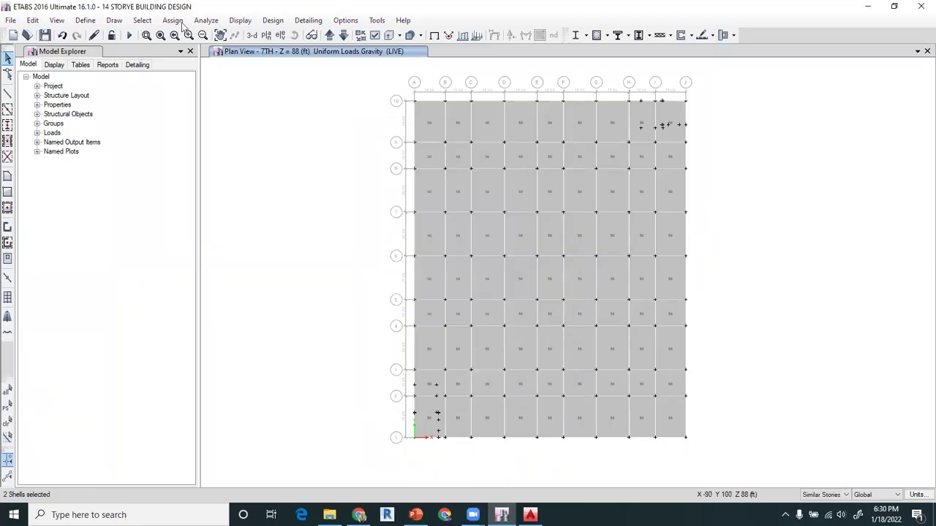
# Step: Show only the selected ramp slabs and display them in a 3-D view
pyautogui.click(56, 21)
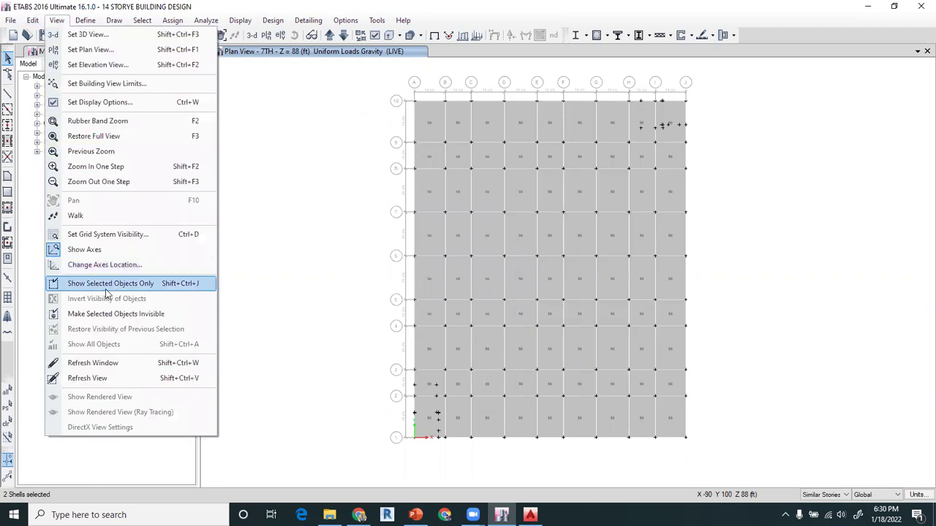
pyautogui.click(101, 286)
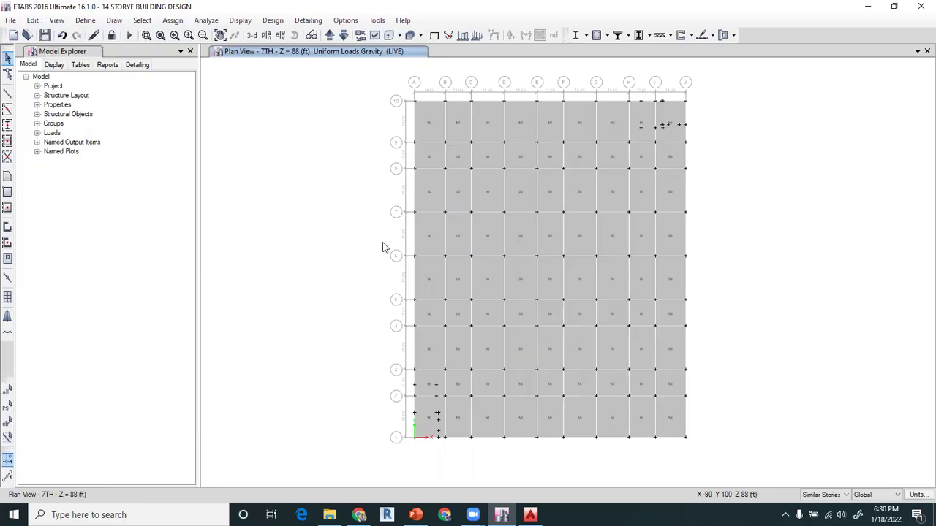
pyautogui.click(252, 37)
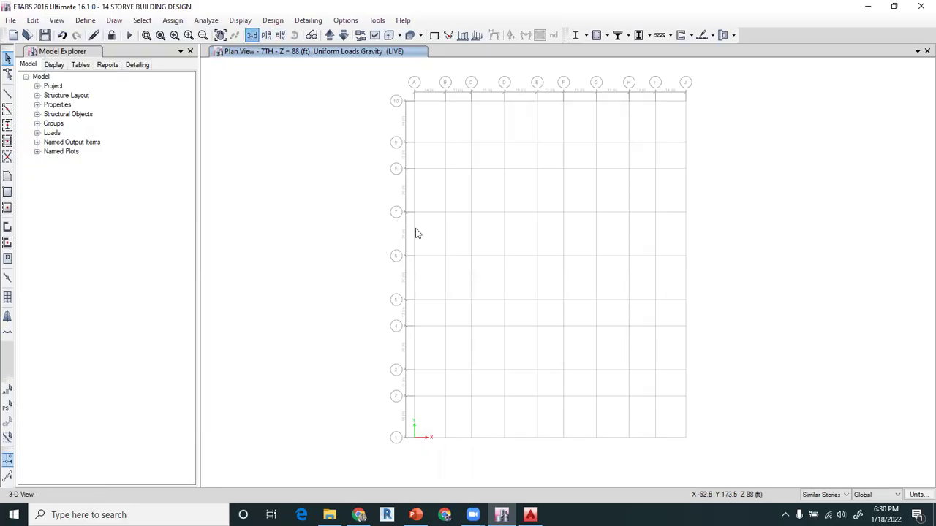
pyautogui.scroll(3, 665, 398)
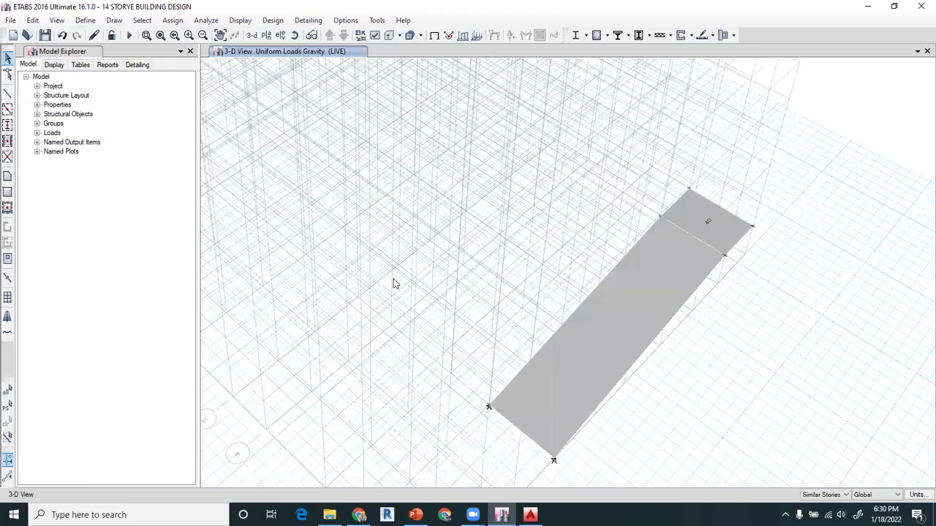
pyautogui.moveTo(383, 283); pyautogui.dragTo(165, 349)
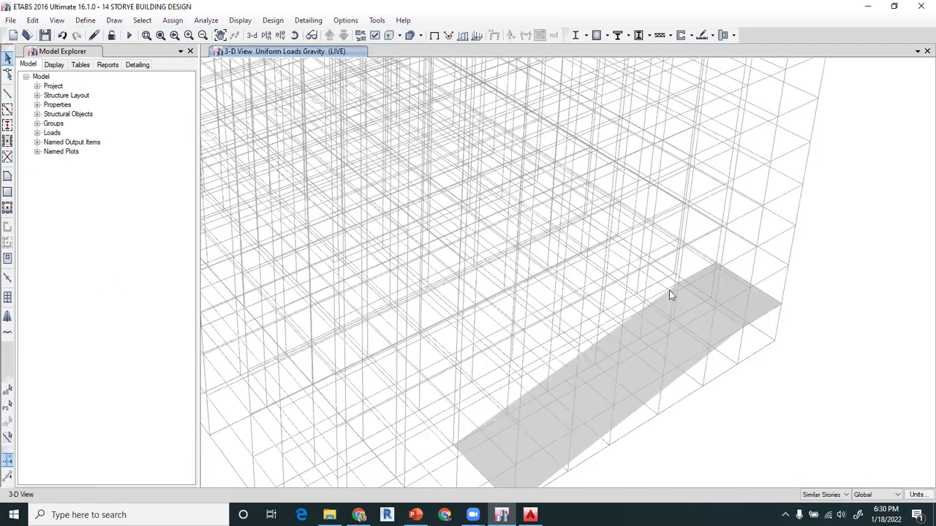
# Step: Check the section property and the live load of the short slab at the ramp's upper end
pyautogui.rightClick(721, 283)
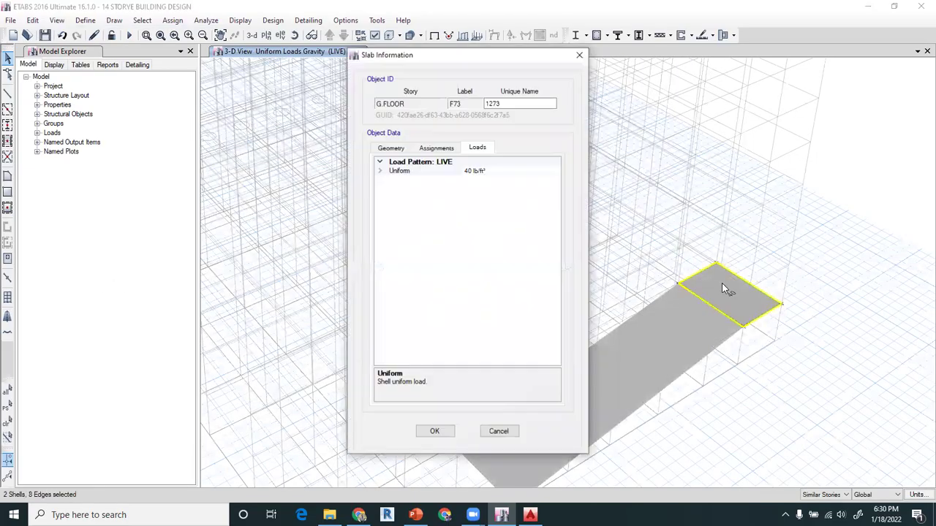
pyautogui.click(437, 148)
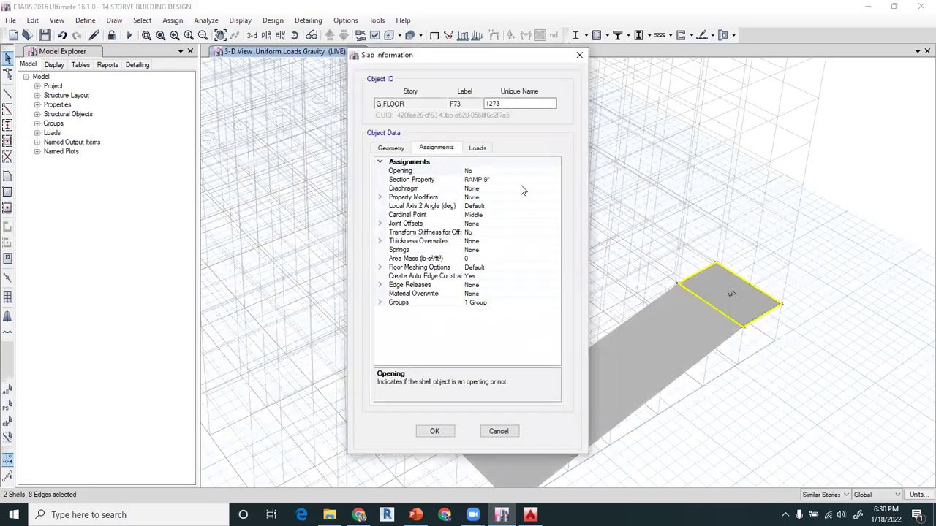
pyautogui.moveTo(522, 54); pyautogui.dragTo(323, 37)
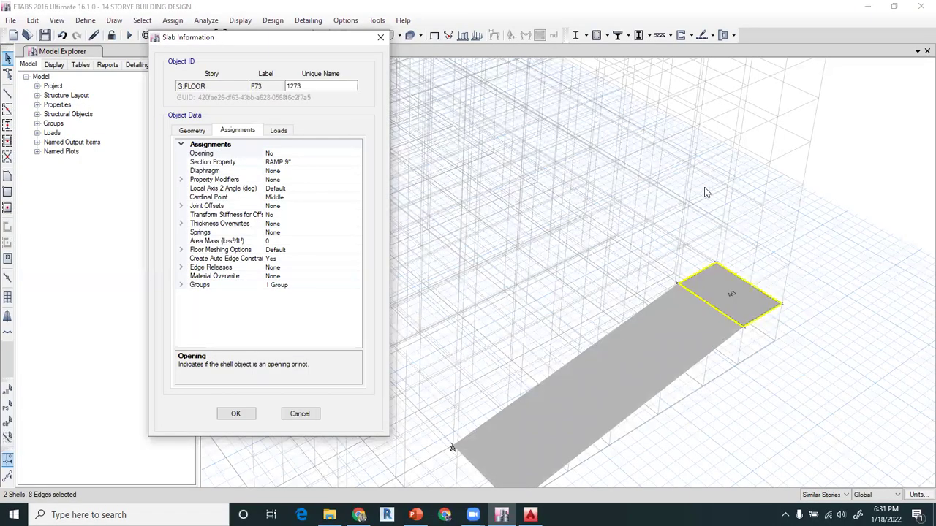
pyautogui.click(380, 38)
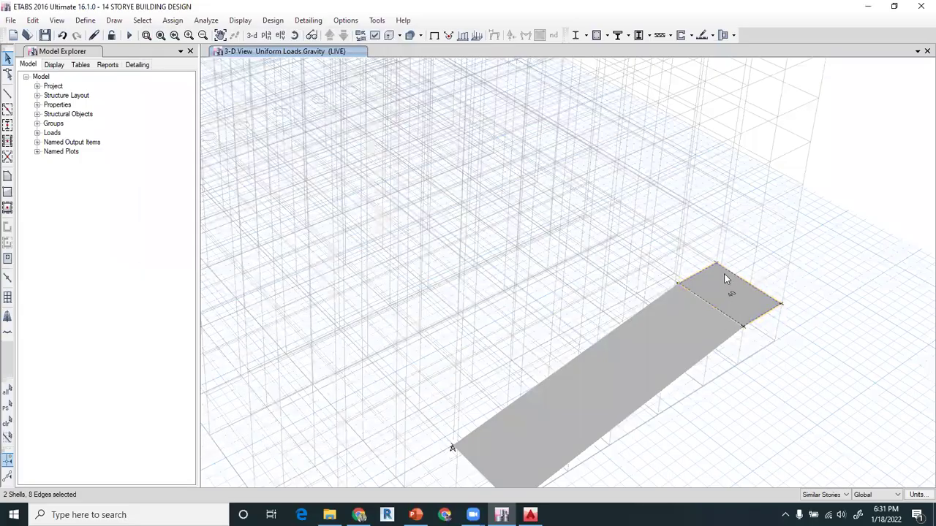
pyautogui.rightClick(732, 296)
pyautogui.click(480, 148)
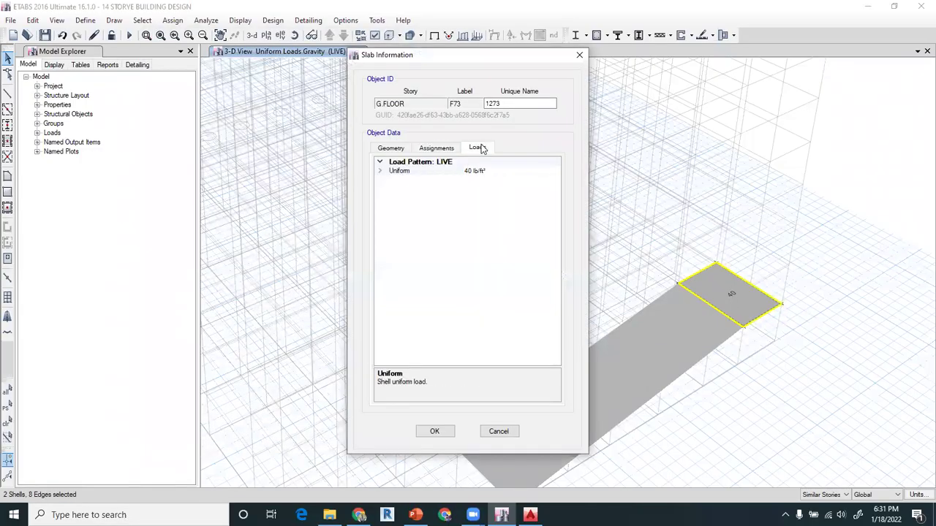
pyautogui.click(579, 55)
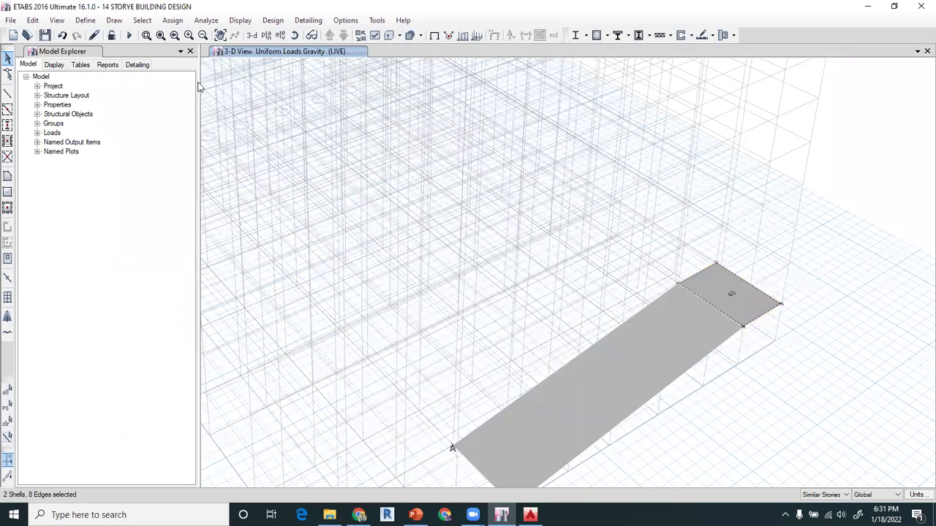
# Step: Try to delete the existing LIVE uniform load from the selected ramp slabs, and undo the deletion
pyautogui.click(173, 20)
pyautogui.moveTo(209, 144)
pyautogui.click(314, 161)
pyautogui.moveTo(310, 80); pyautogui.dragTo(411, 145)
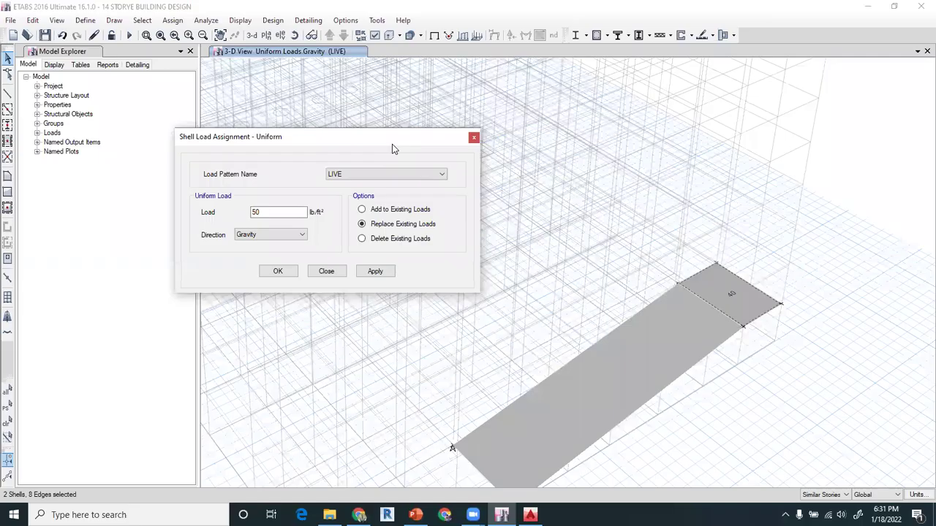
pyautogui.moveTo(391, 144); pyautogui.dragTo(271, 79)
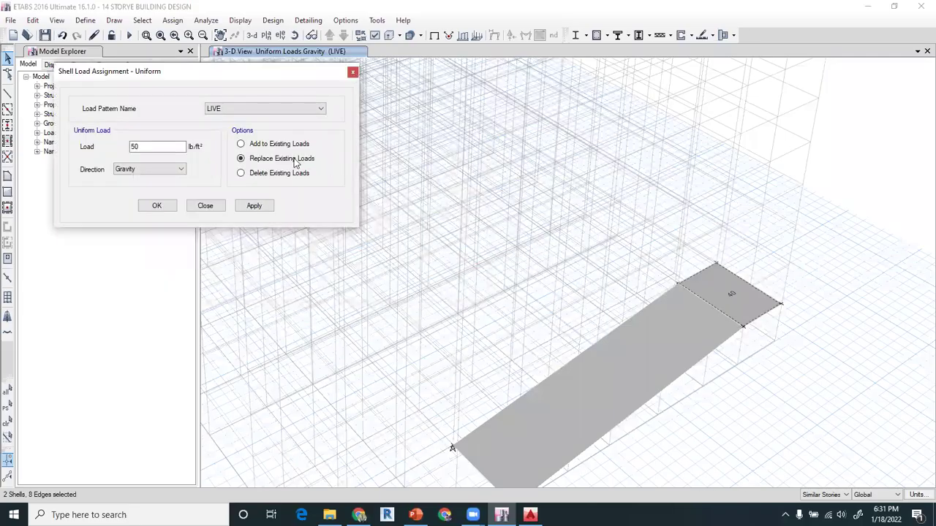
pyautogui.click(256, 176)
pyautogui.click(254, 206)
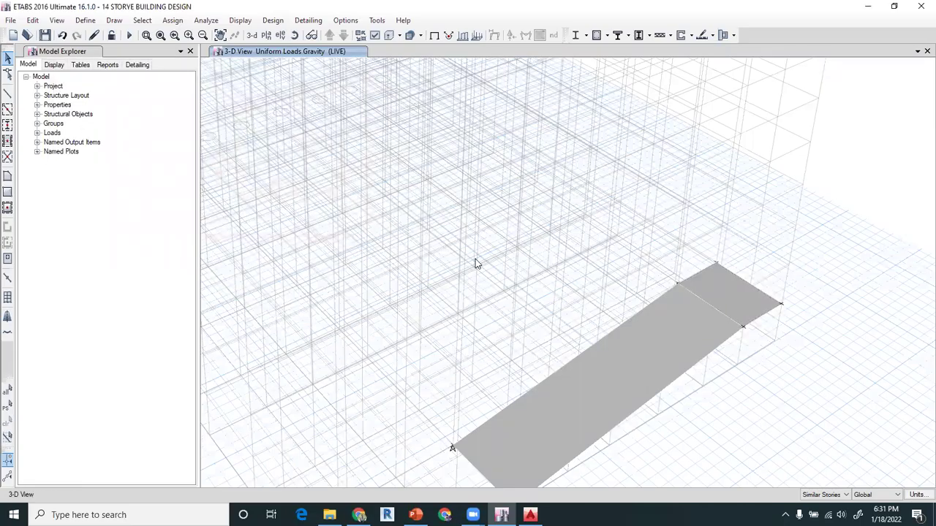
pyautogui.hotkey('ctrl', 'z')
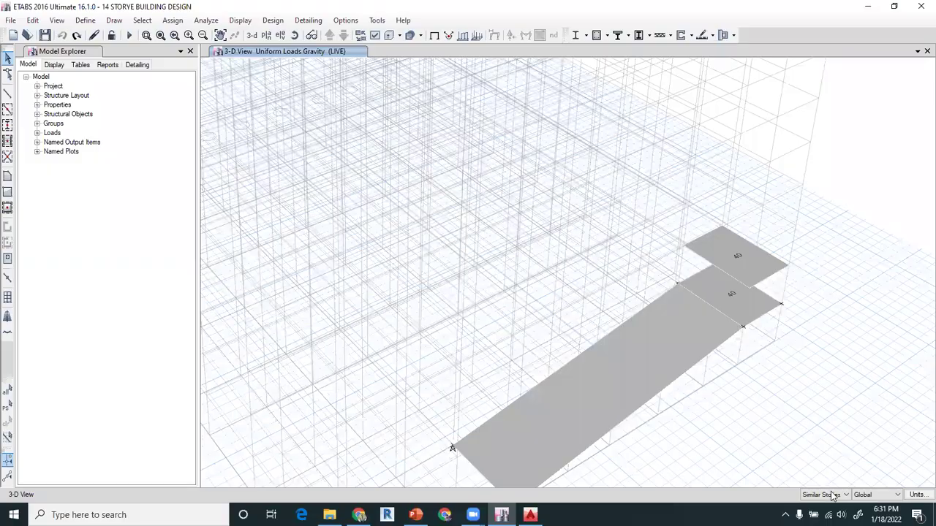
# Step: Limit editing to One Story and delete the LIVE uniform load from the short slab at the ramp's upper end
pyautogui.click(801, 462)
pyautogui.click(735, 300)
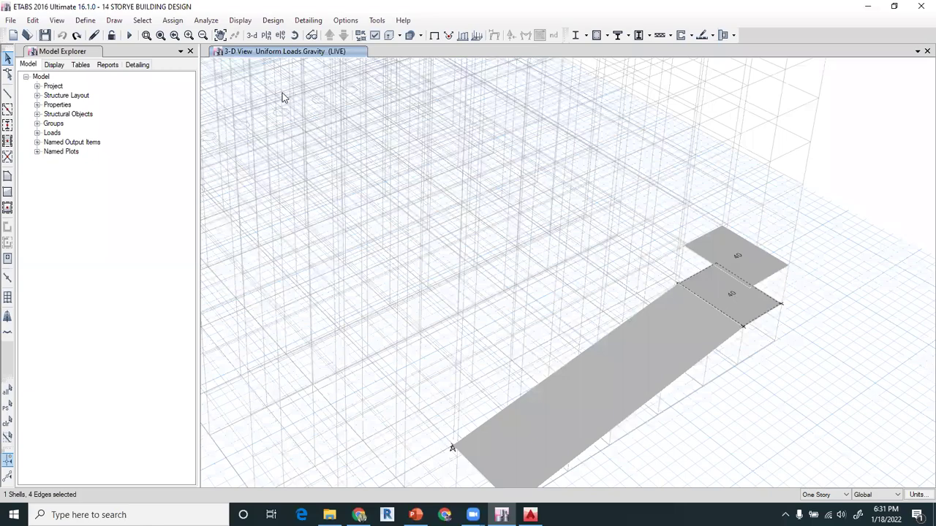
pyautogui.click(177, 20)
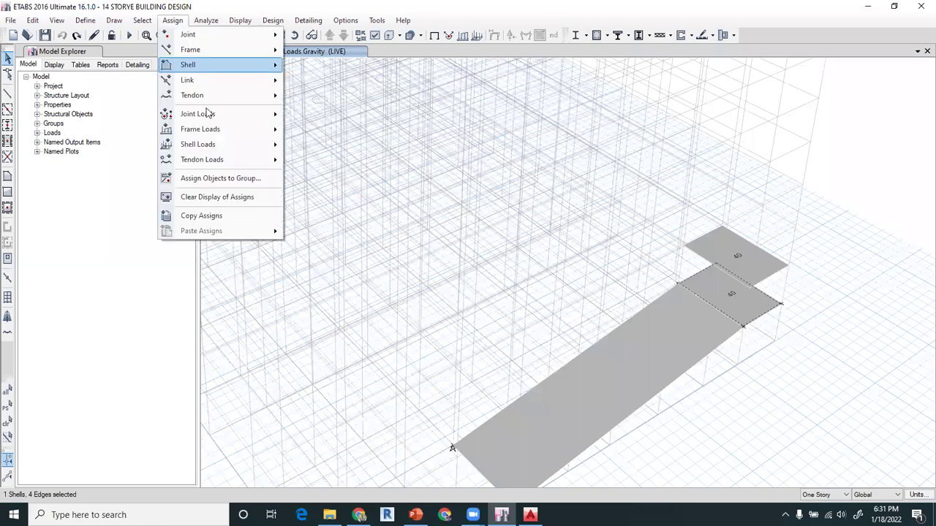
pyautogui.moveTo(212, 144)
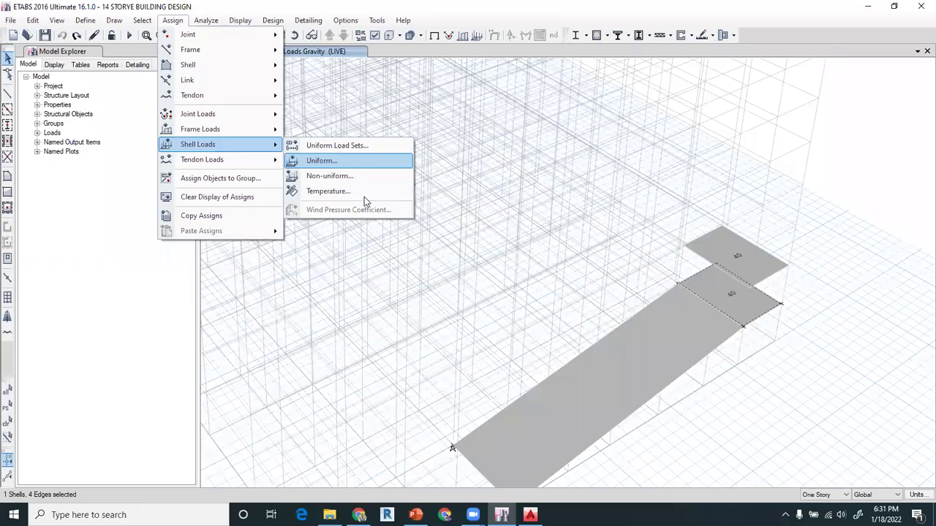
pyautogui.press('Return')
pyautogui.click(252, 174)
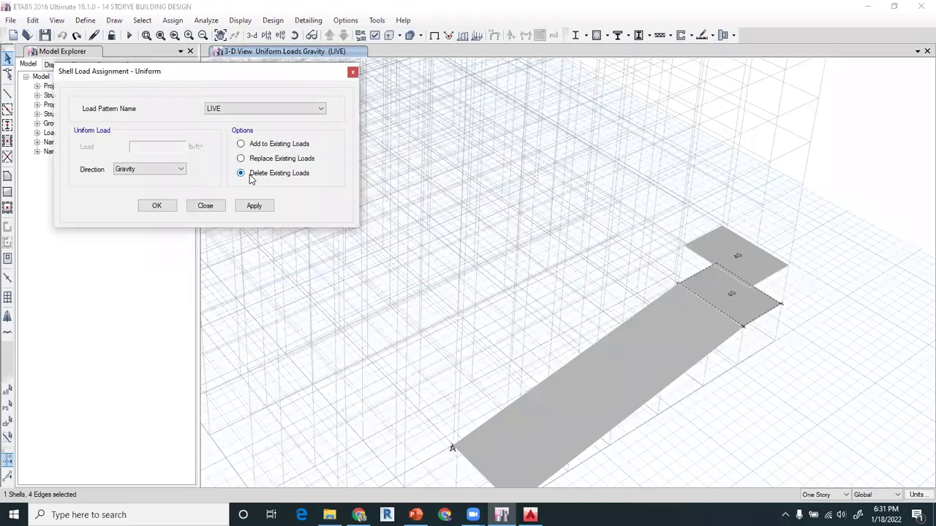
pyautogui.click(247, 207)
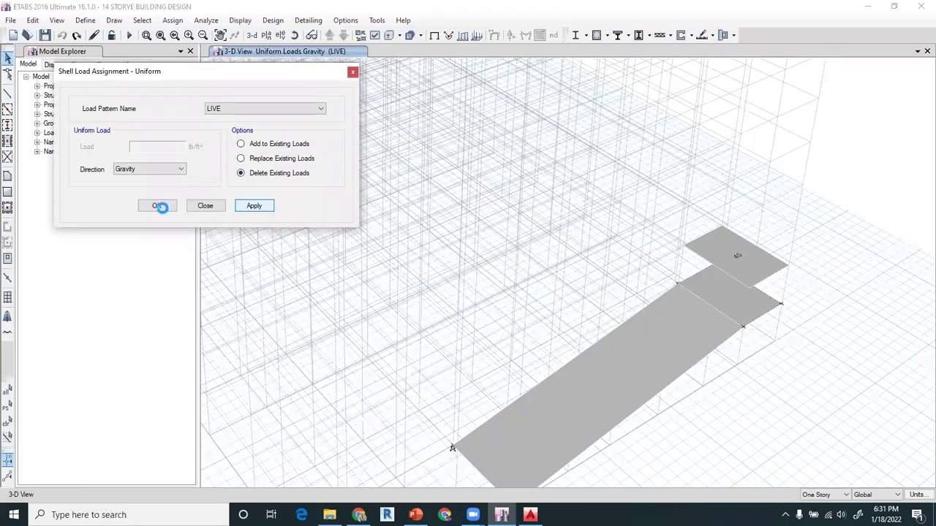
# Step: Assign a 60 lb/ft² LIVE uniform load in the gravity direction to the long ramp slab and the adjoining short slab, replacing existing loads
pyautogui.click(696, 324)
pyautogui.click(730, 301)
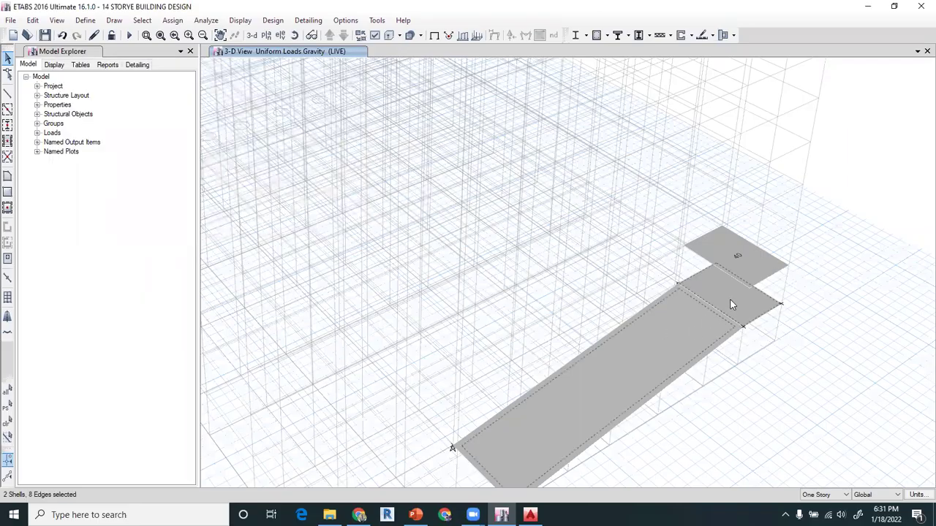
pyautogui.click(173, 20)
pyautogui.moveTo(199, 145)
pyautogui.click(320, 161)
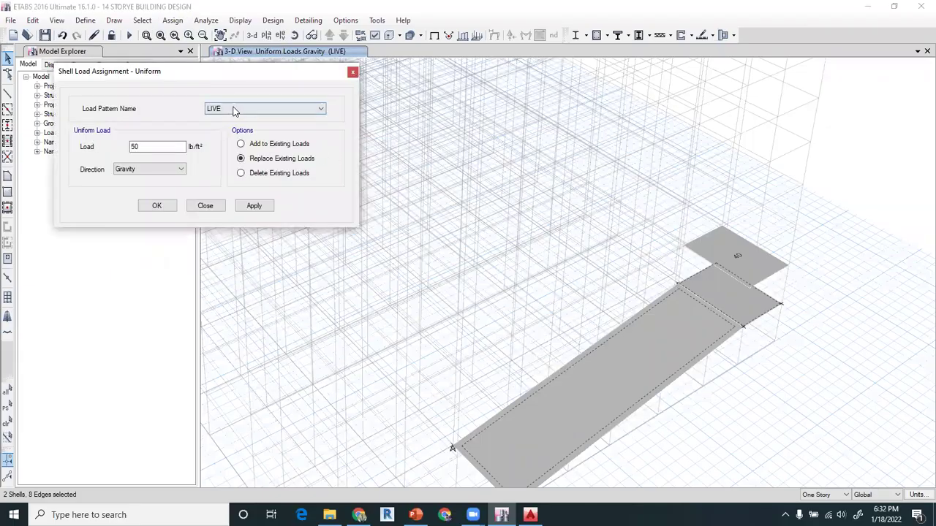
pyautogui.click(234, 110)
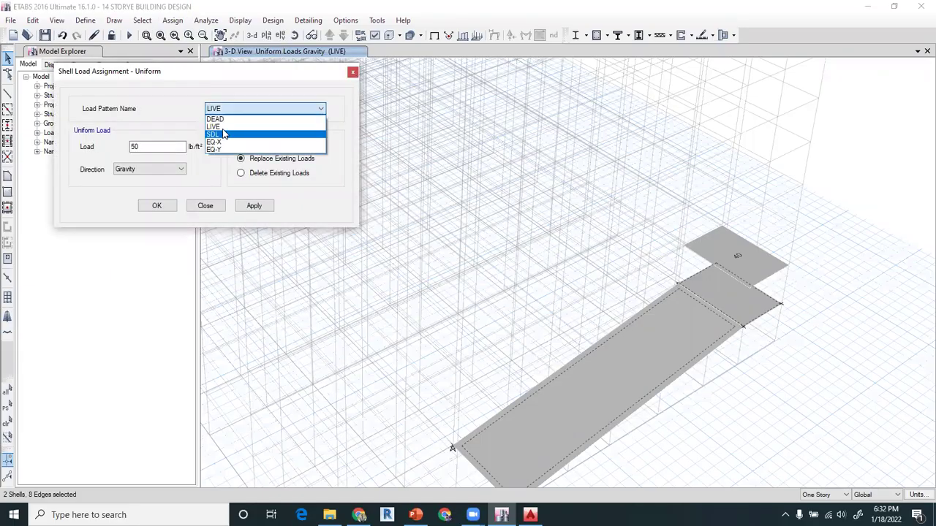
pyautogui.moveTo(172, 146); pyautogui.dragTo(77, 152)
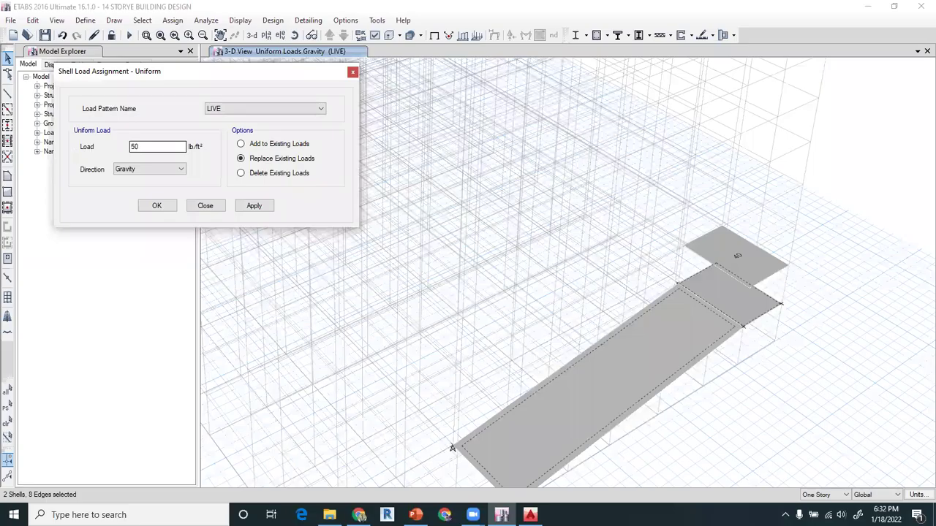
pyautogui.write('60')
pyautogui.click(254, 207)
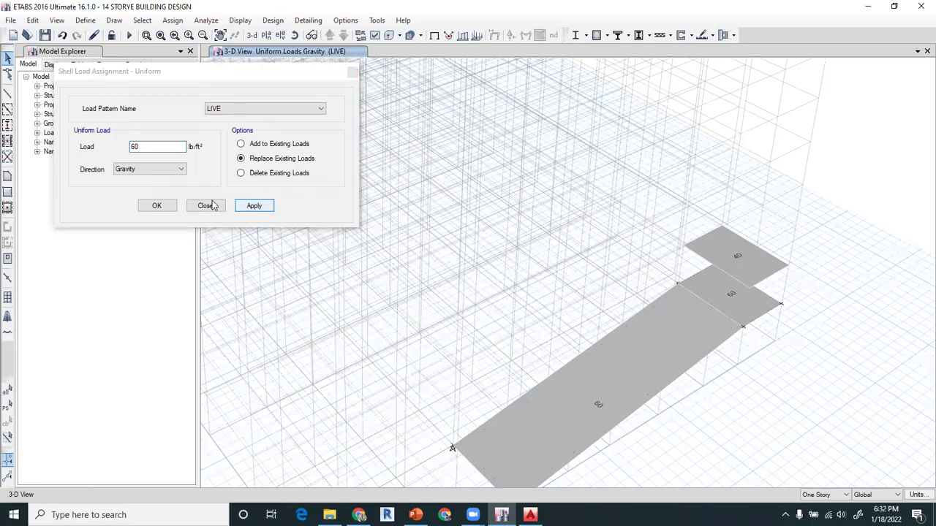
pyautogui.click(161, 205)
# Step: Check the loads assigned to the long ramp slab in its slab information
pyautogui.click(645, 383)
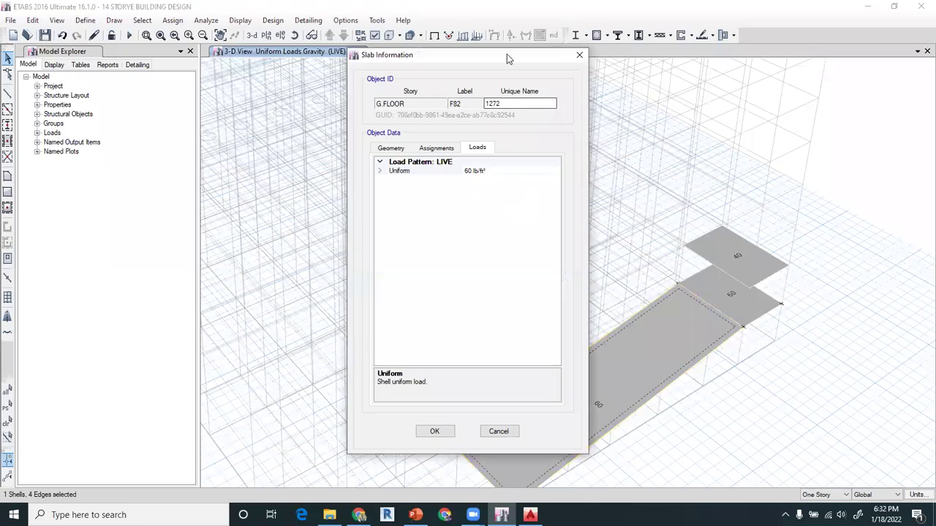
pyautogui.moveTo(507, 54); pyautogui.dragTo(332, 48)
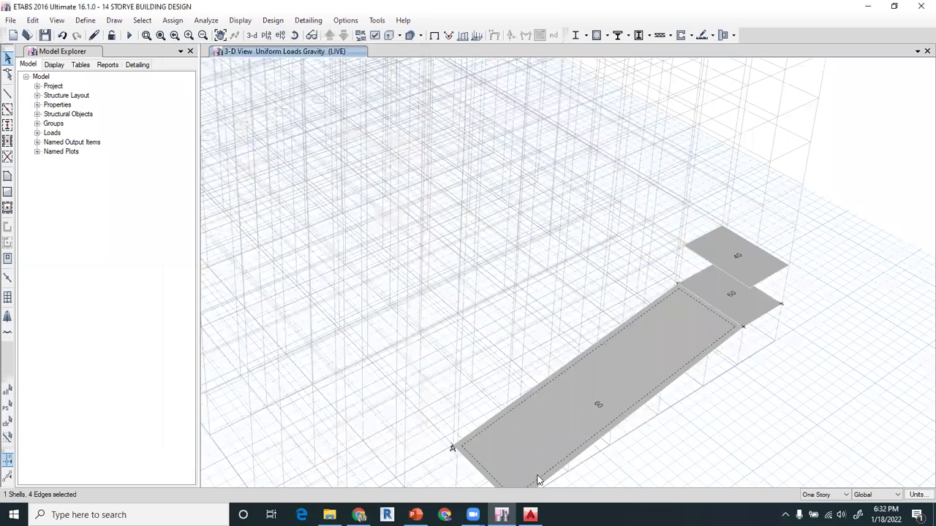
pyautogui.moveTo(433, 330)
pyautogui.mouseDown(button='middle')
pyautogui.moveTo(416, 278)
pyautogui.moveTo(422, 284)
pyautogui.moveTo(411, 203)
pyautogui.mouseUp(button='middle')
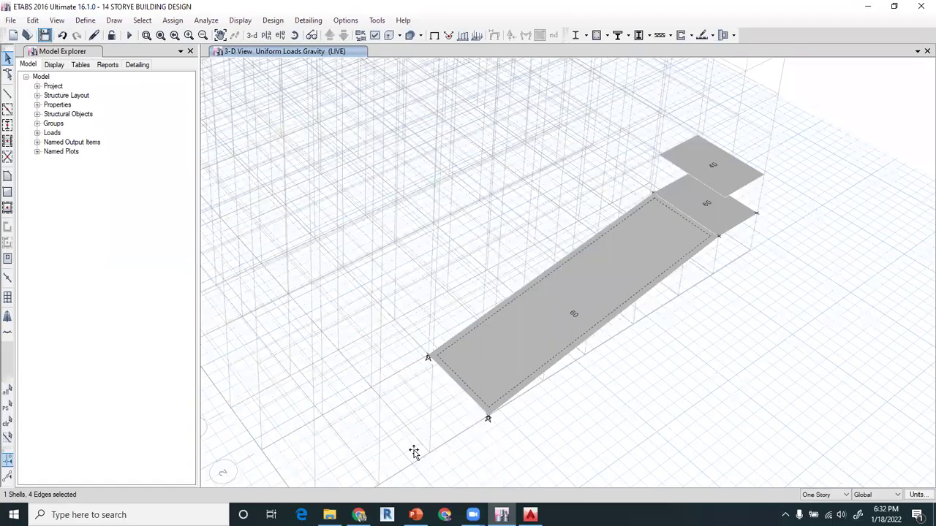
# Step: Switch to the PowerPoint presentation and show slide 8 with the retaining wall load calculations
pyautogui.click(415, 515)
pyautogui.moveTo(246, 224); pyautogui.dragTo(318, 249)
pyautogui.click(135, 296)
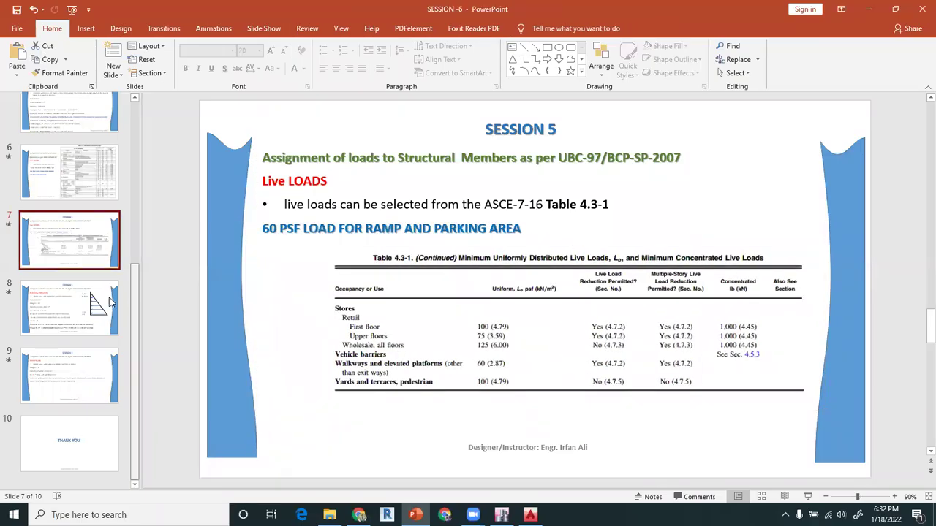
pyautogui.click(109, 301)
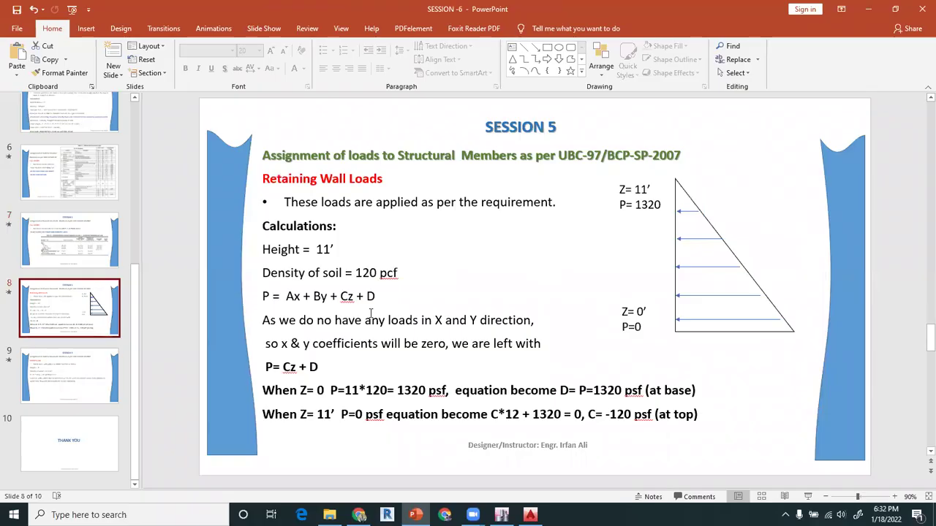